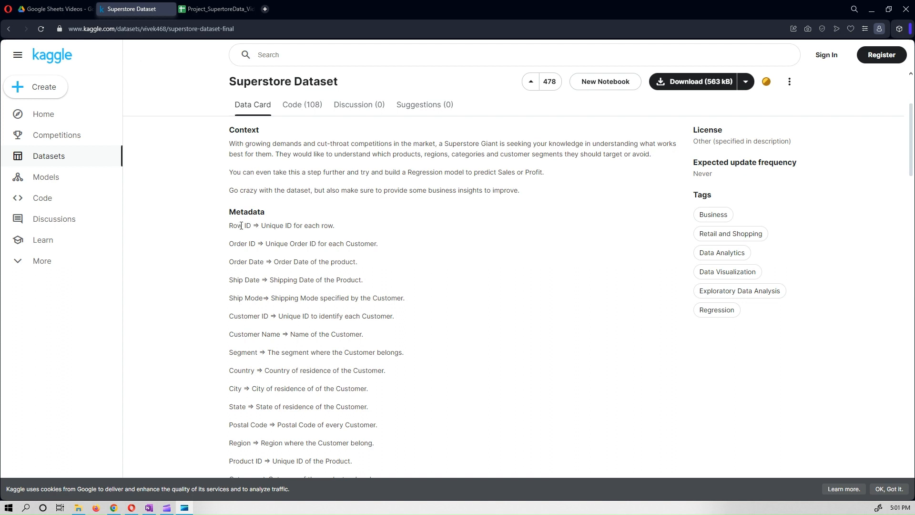
- Read the Superstore Dataset's context and metadata descriptions, and switch to the Project_SupertoreData_Video spreadsheet in Google Sheets
scroll(224, 256, "down", 7)
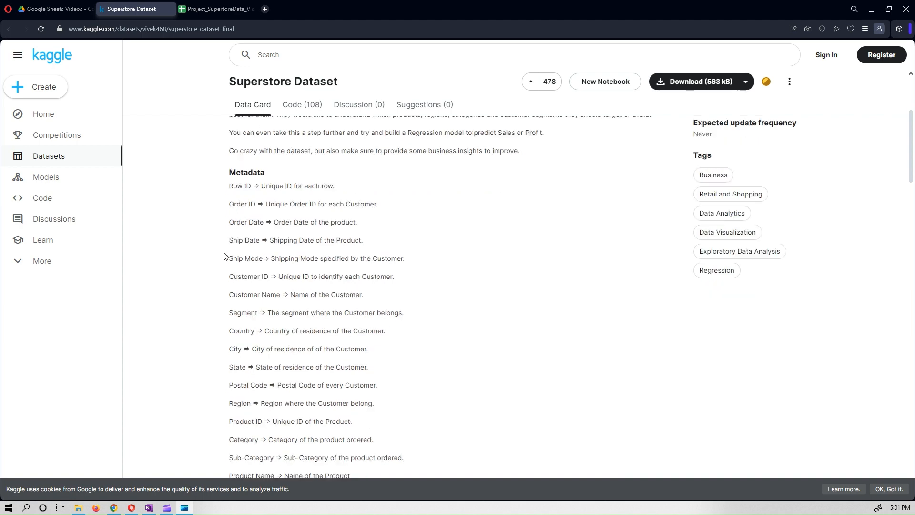
scroll(224, 255, "up", 10)
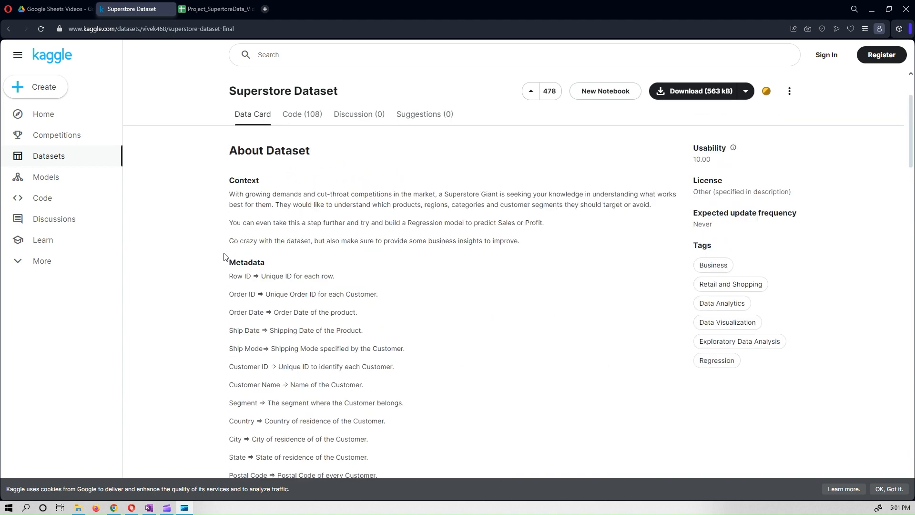
left_click(193, 9)
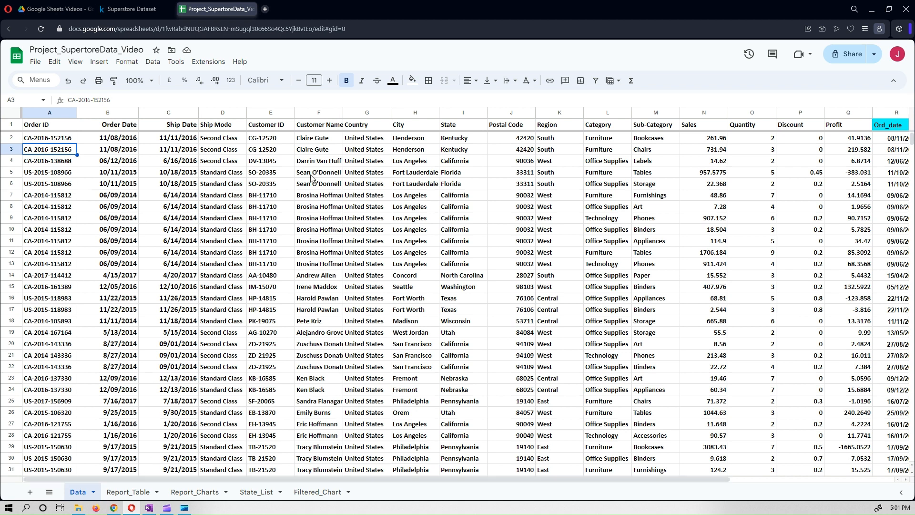
- View the Report_Table and Report_Charts sheets and return to the Data sheet
left_click(125, 491)
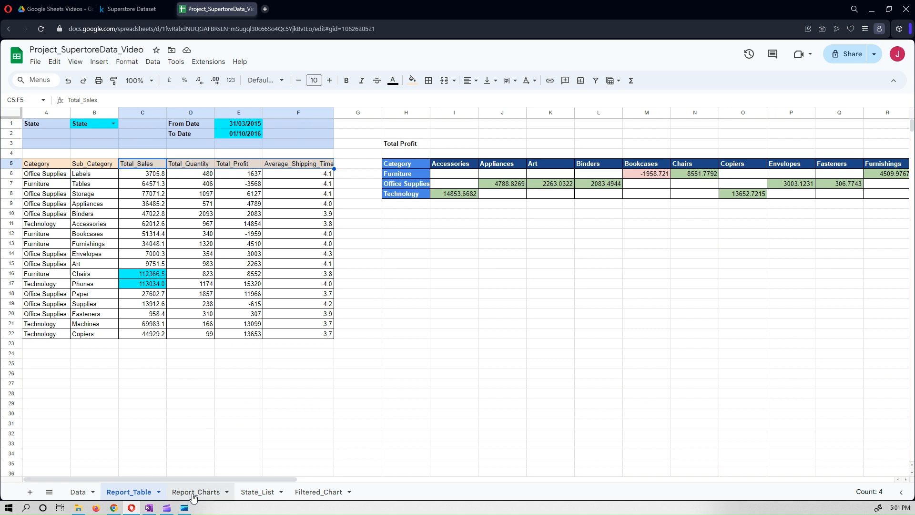
left_click(194, 491)
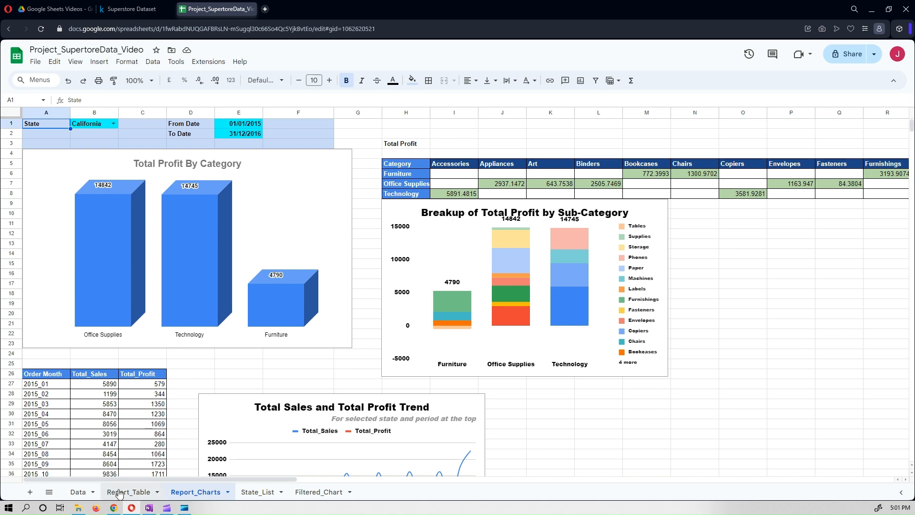
left_click(77, 492)
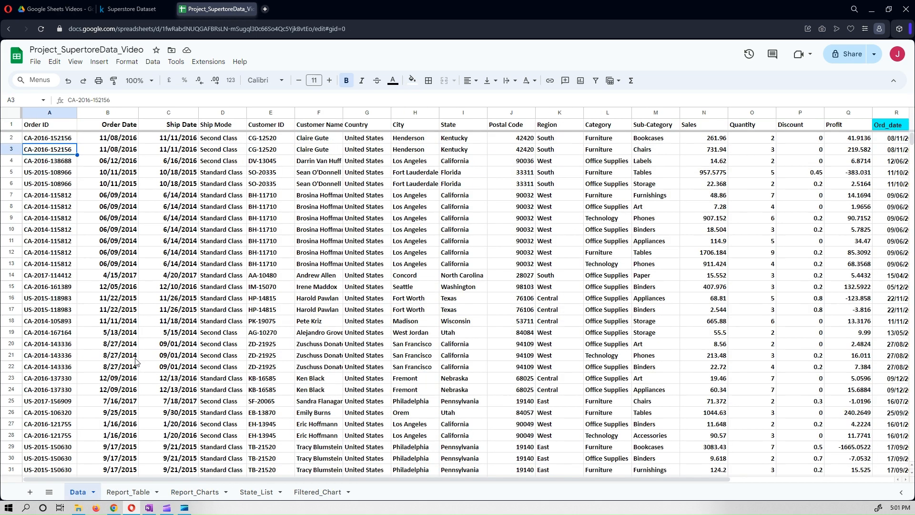
- Review the Order ID, Order Date and Ship Date columns and the first record's Sales, Quantity, Discount and Profit cells
left_click(49, 114)
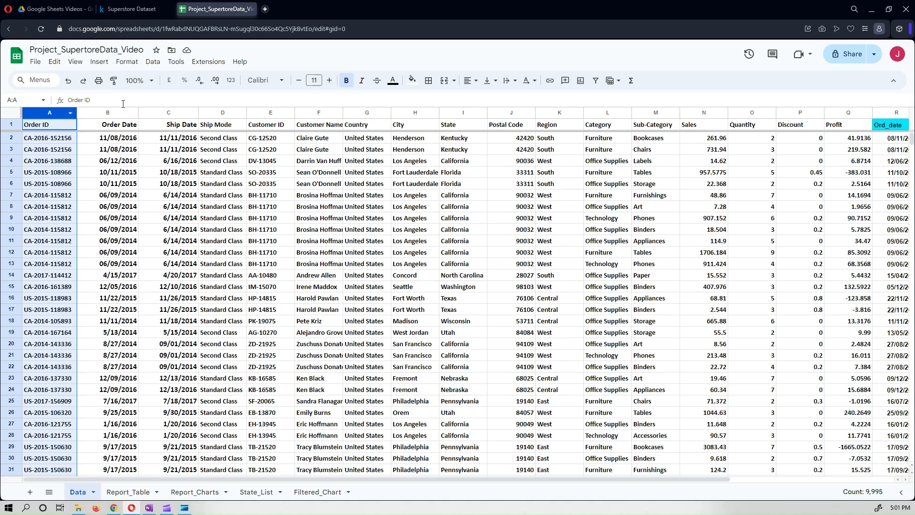
left_click(114, 116)
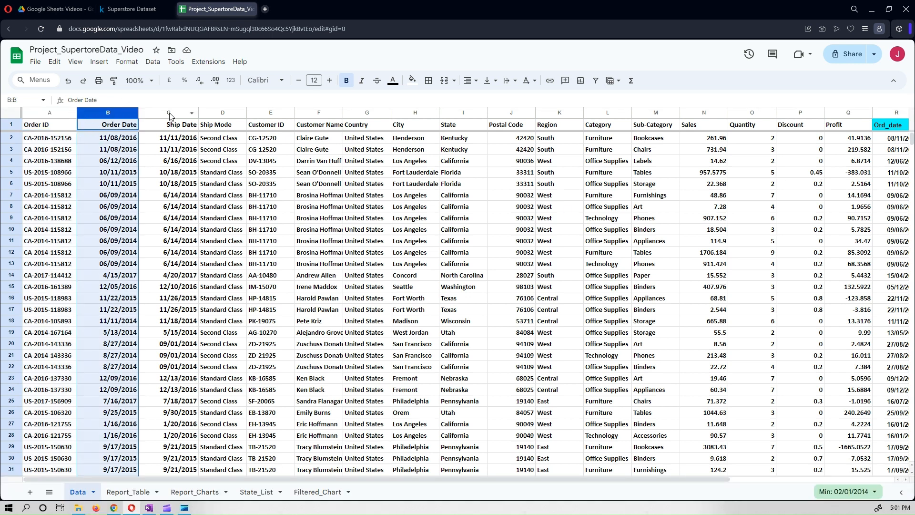
left_click(169, 116)
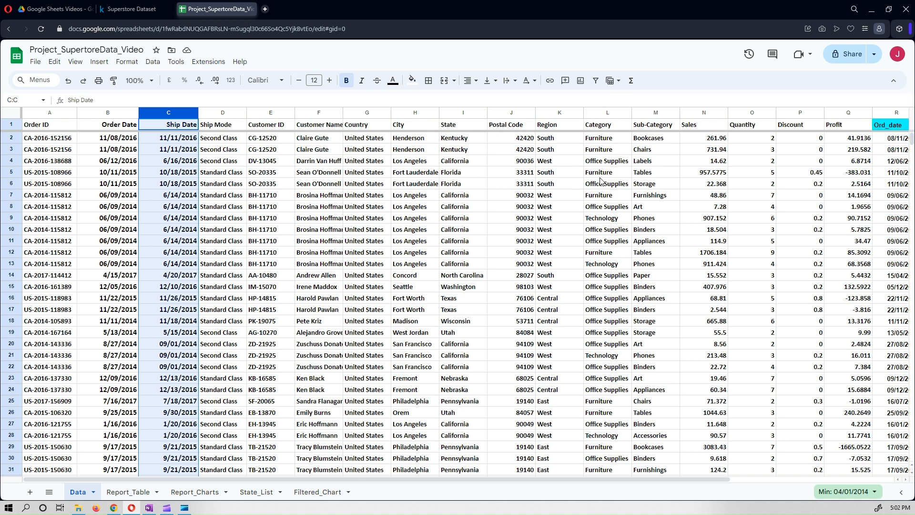
left_click(710, 141)
left_click(760, 140)
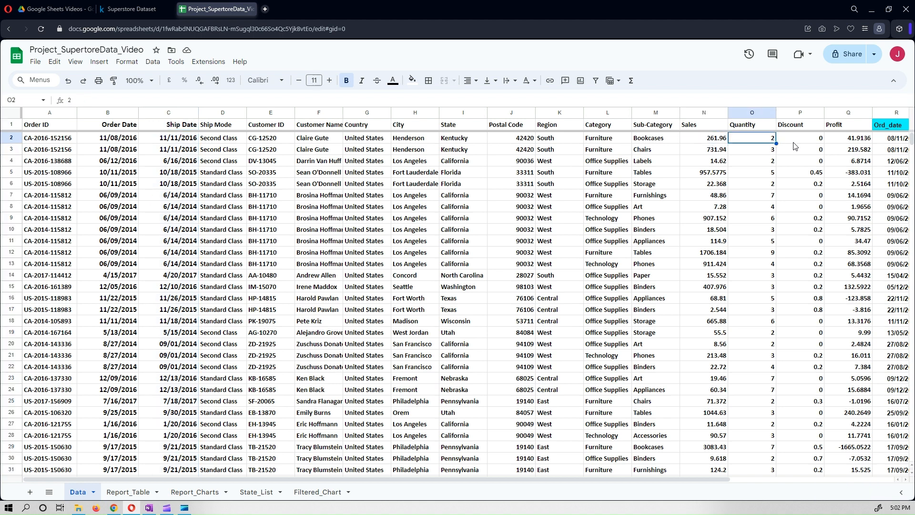
left_click(798, 142)
left_click(857, 143)
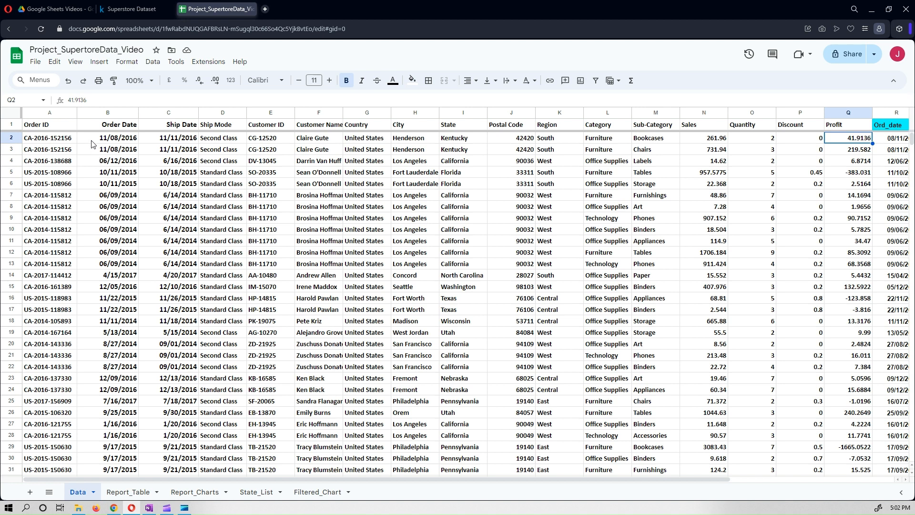
- Inspect how individual Order Date and Ship Date entries are stored, comparing cells B2, C2, C4, B20 and C14
double_click(116, 140)
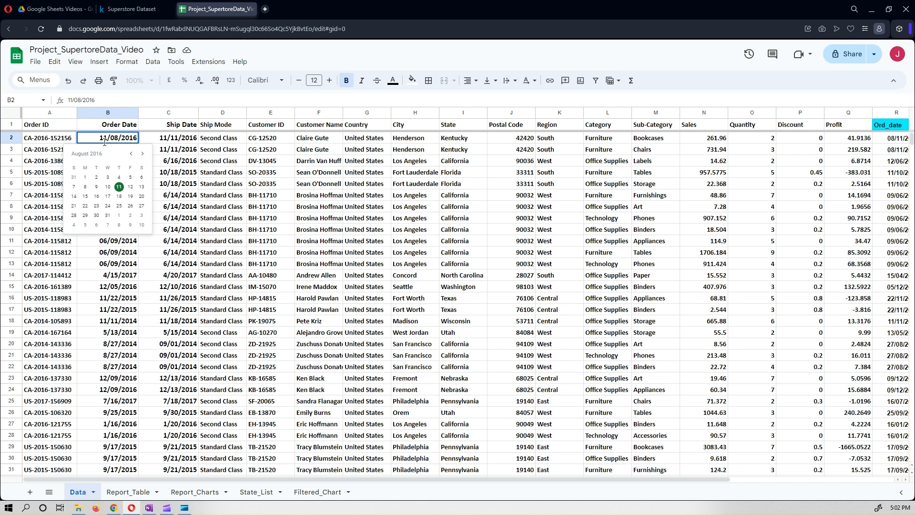
left_click(178, 163)
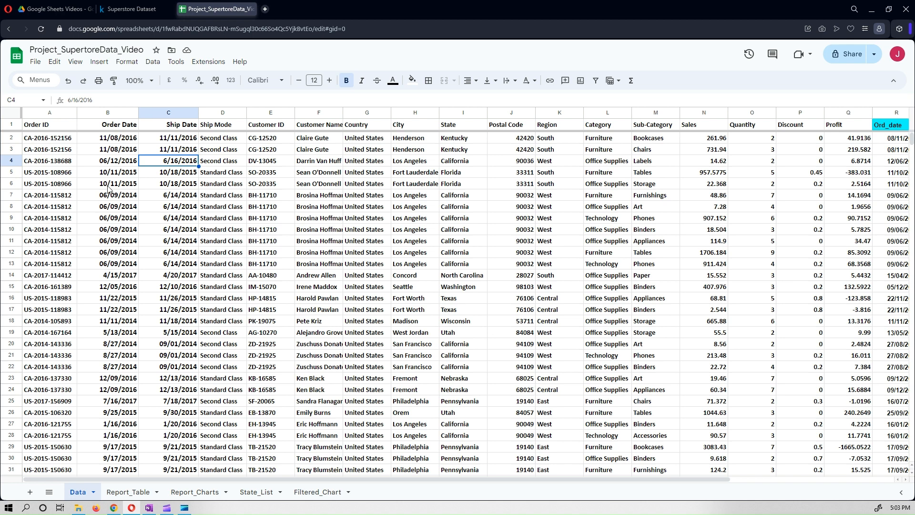
double_click(119, 140)
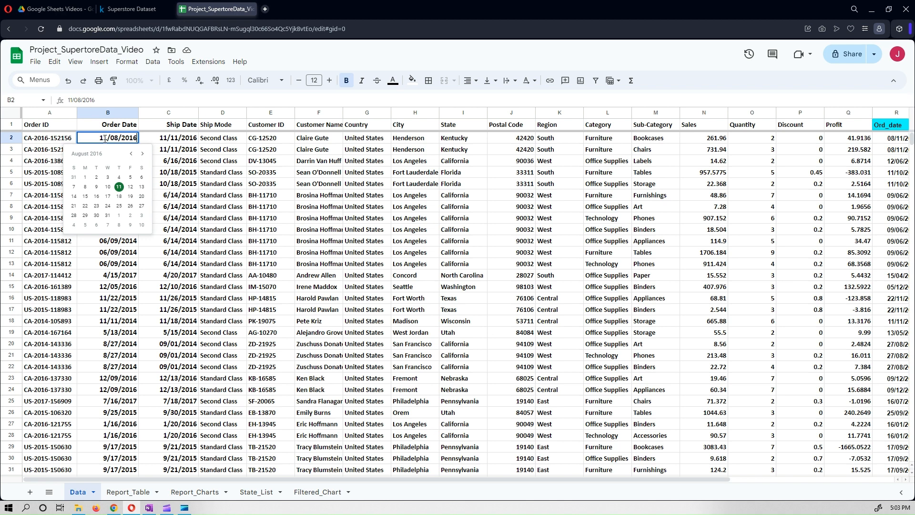
left_click(178, 139)
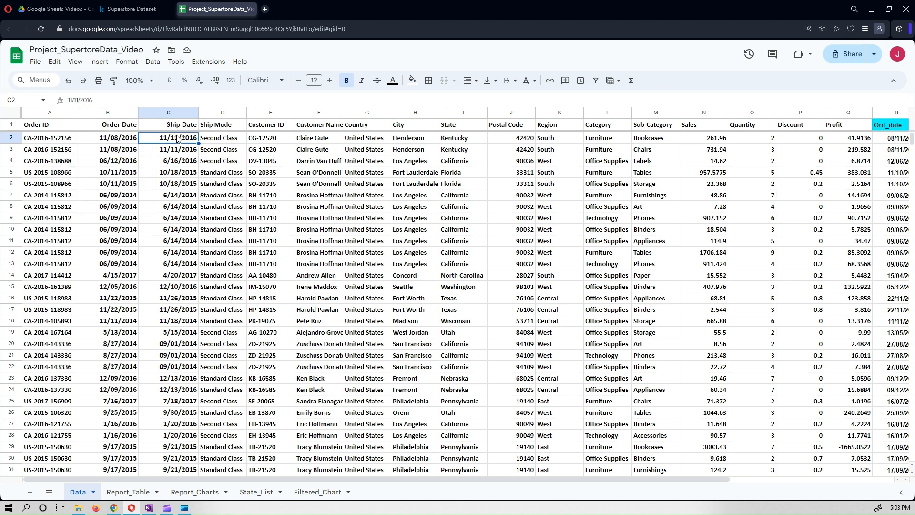
double_click(119, 344)
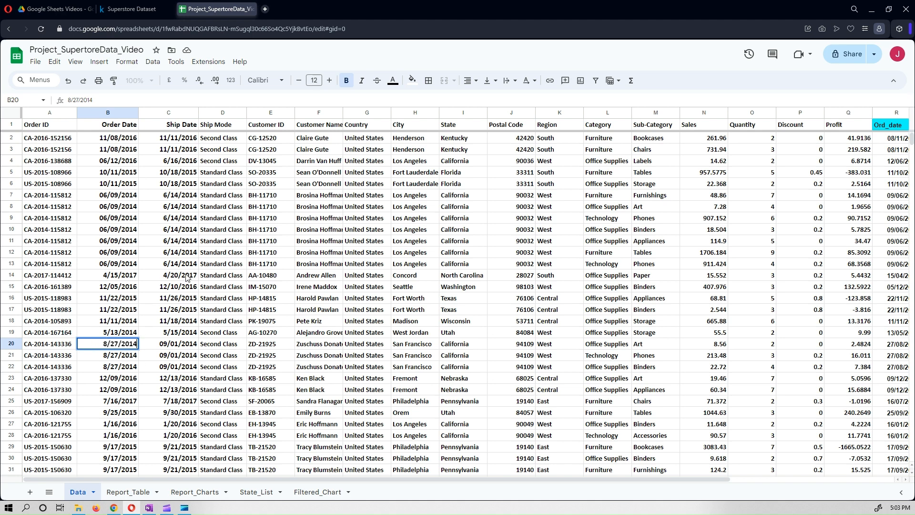
left_click(188, 277)
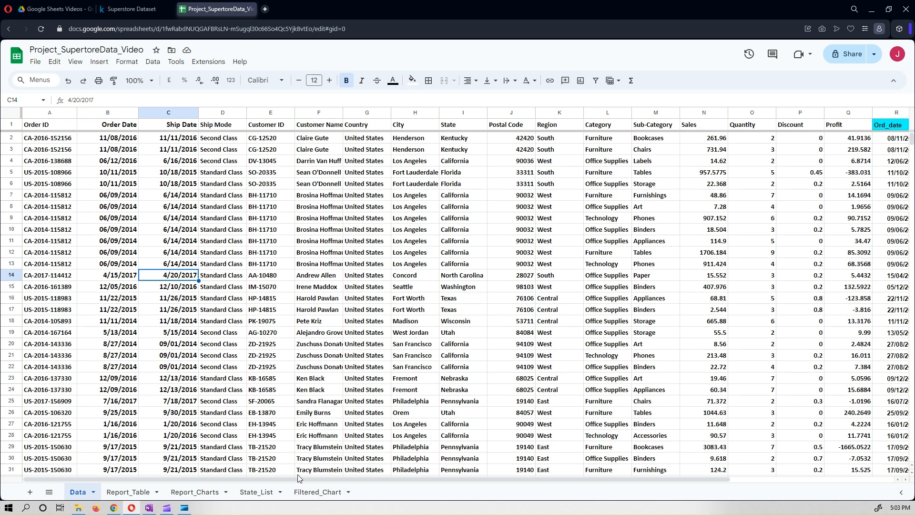
- Examine the added Ord_date, Ship_date, Days_to_ship and Ord_Month columns alongside the original date columns
left_click_drag(357, 492, 496, 513)
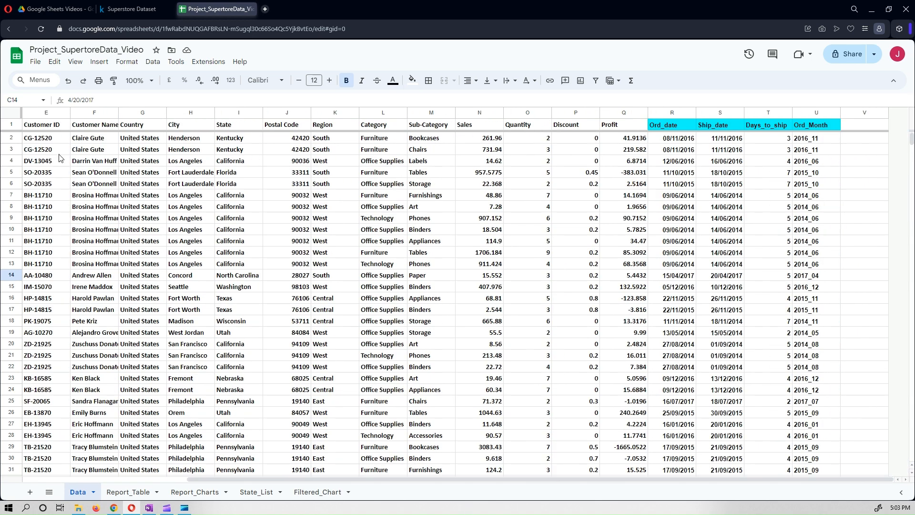
left_click_drag(207, 479, 373, 502)
left_click(685, 143)
left_click(854, 198)
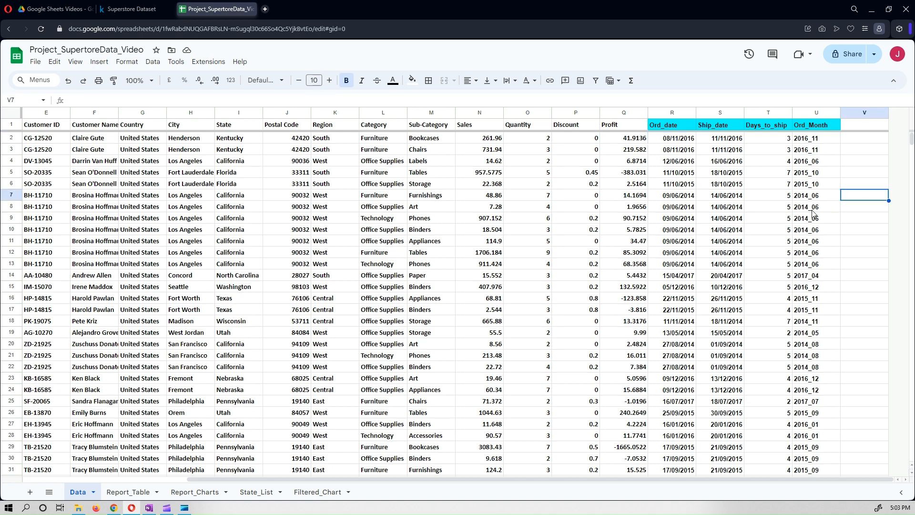
scroll(223, 483, "left", 5)
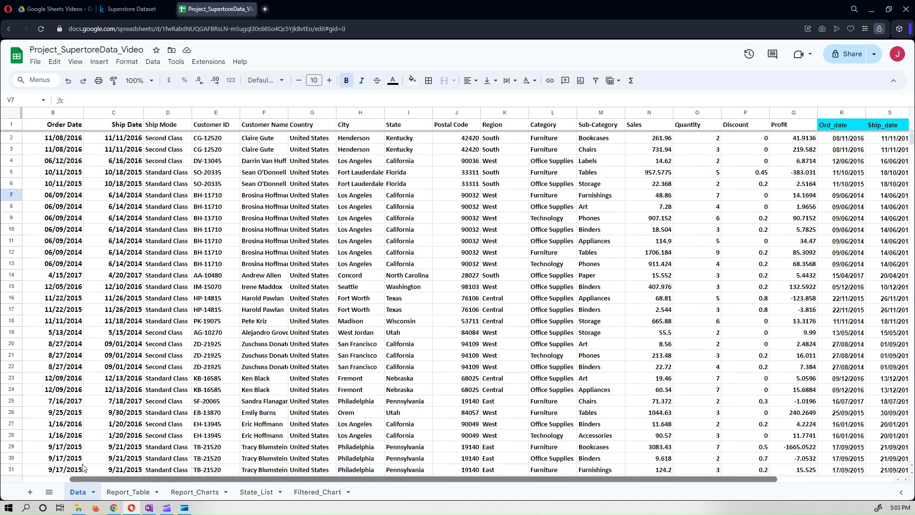
scroll(215, 482, "right", 5)
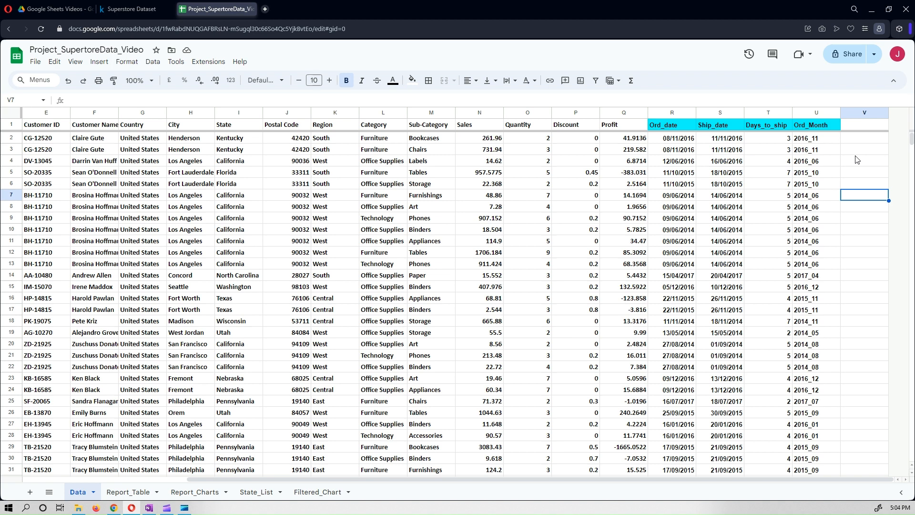
- Examine the Ord_date formula in R2, checking each INDEX(SPLIT()) argument of DATE separately without changing it
left_click(674, 141)
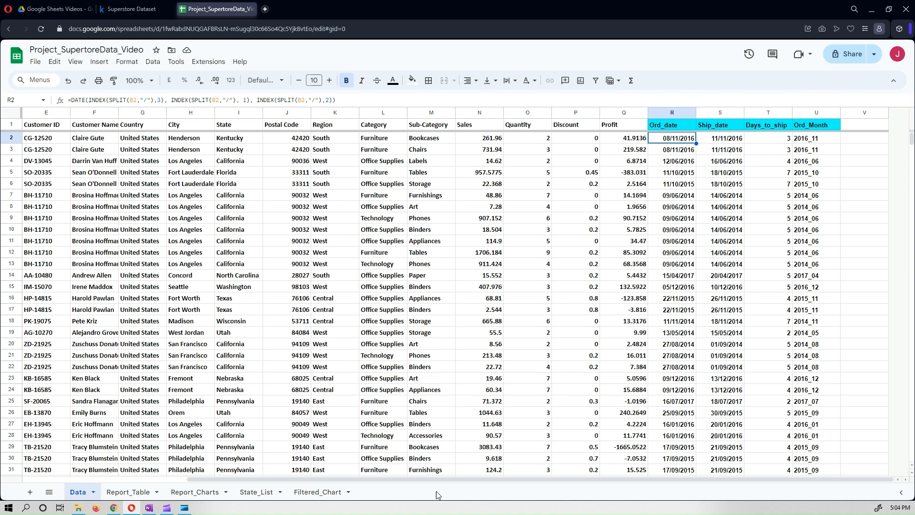
left_click_drag(444, 479, 342, 486)
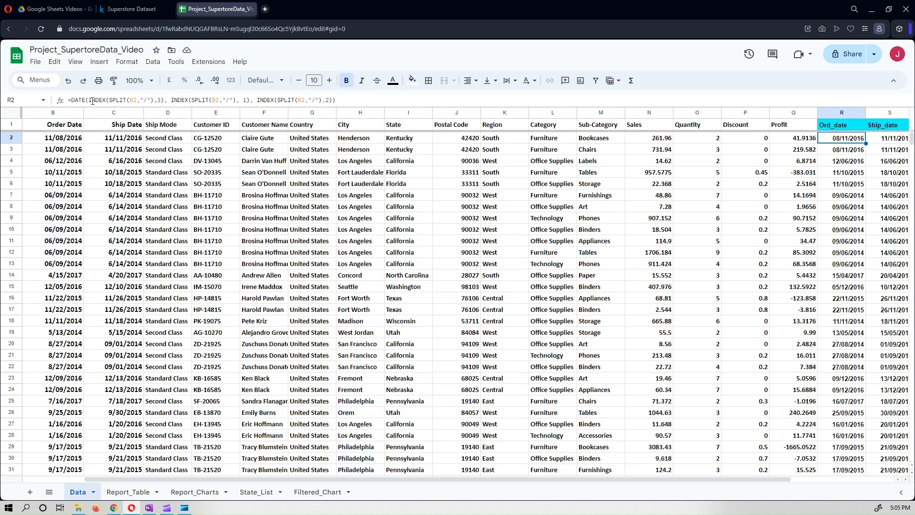
left_click_drag(88, 99, 164, 98)
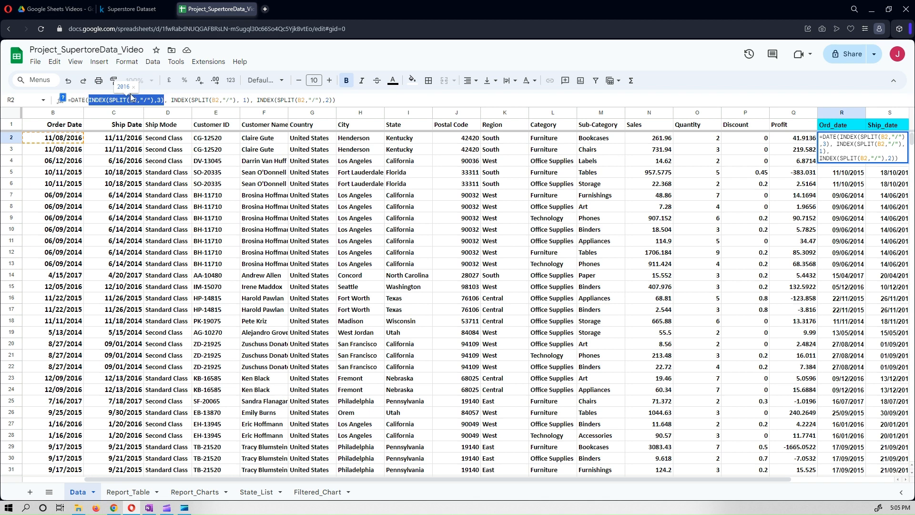
left_click_drag(172, 100, 249, 101)
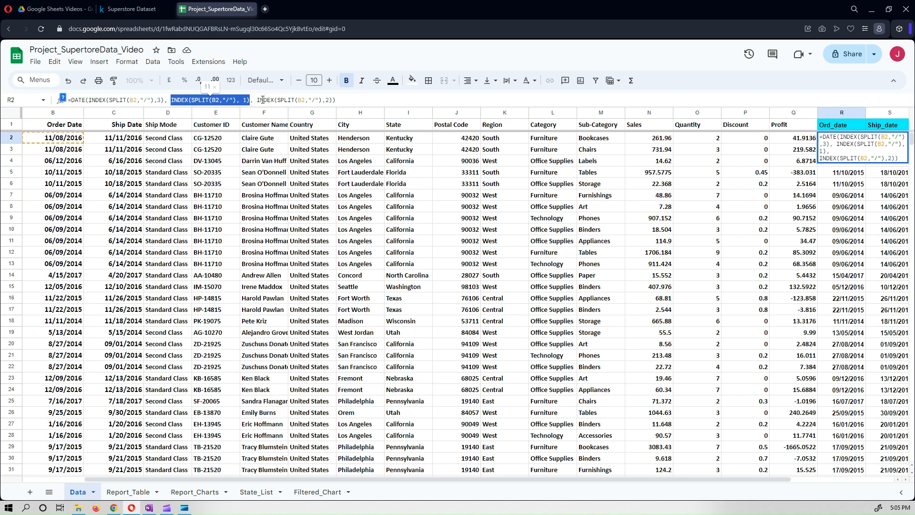
left_click_drag(257, 100, 332, 101)
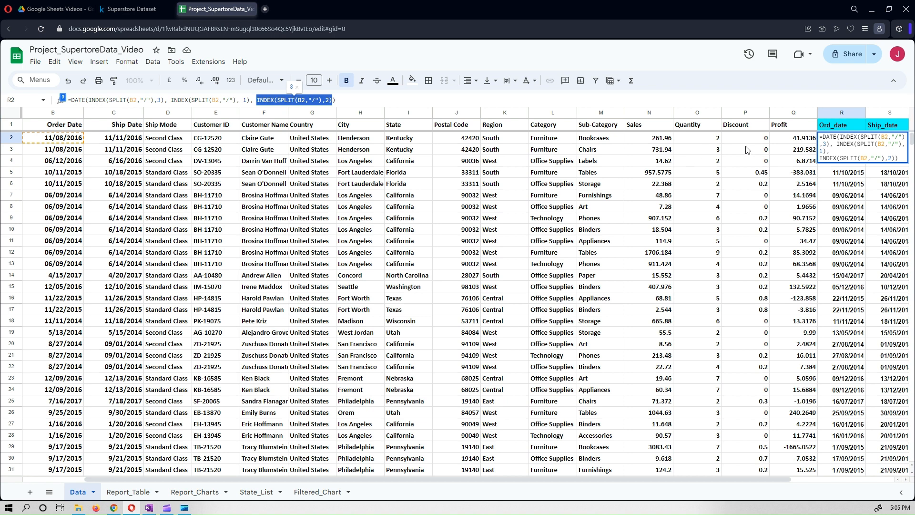
key("Escape")
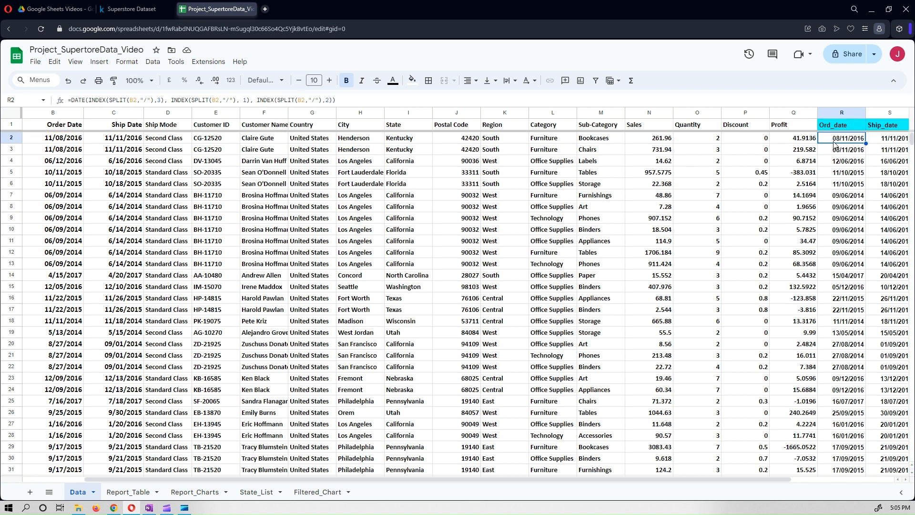
- Check the first Ship_date and Ord_date cells and inspect the Days_to_ship formula in T2
left_click_drag(696, 479, 774, 482)
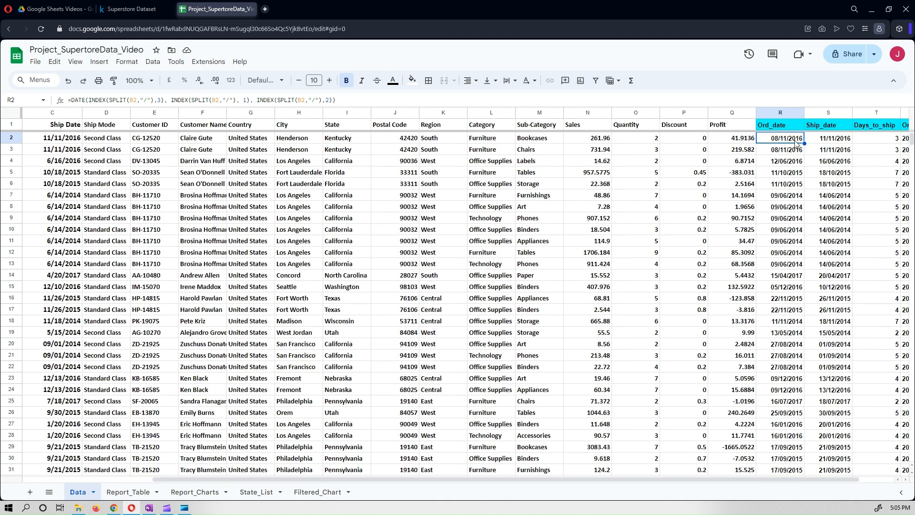
left_click(841, 142)
left_click(786, 141)
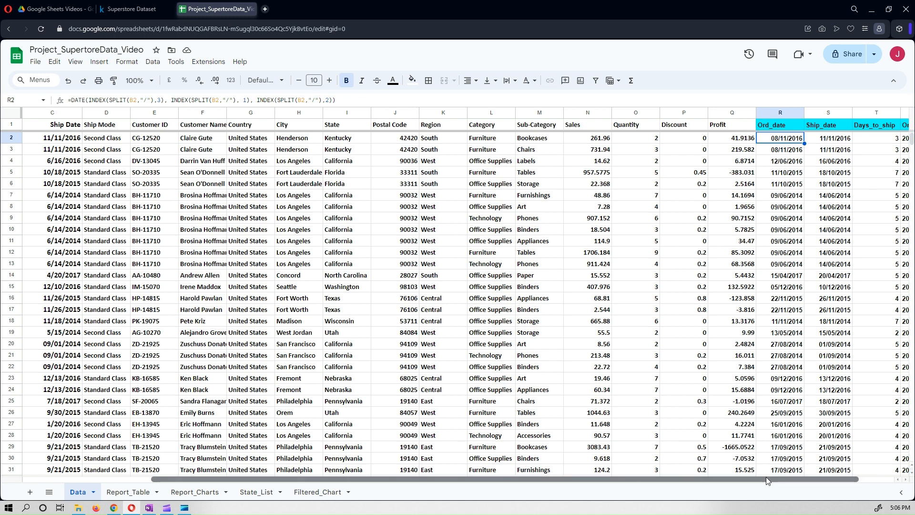
left_click_drag(765, 478, 790, 478)
left_click(770, 140)
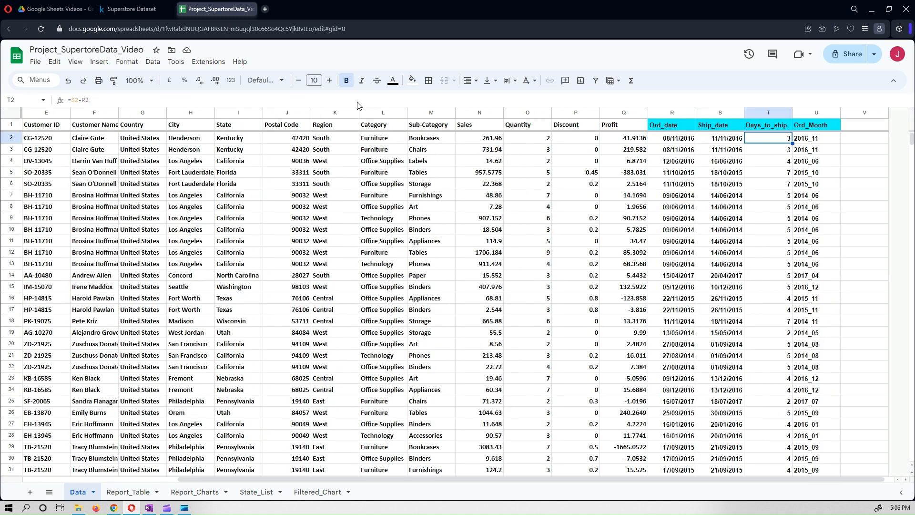
left_click(134, 101)
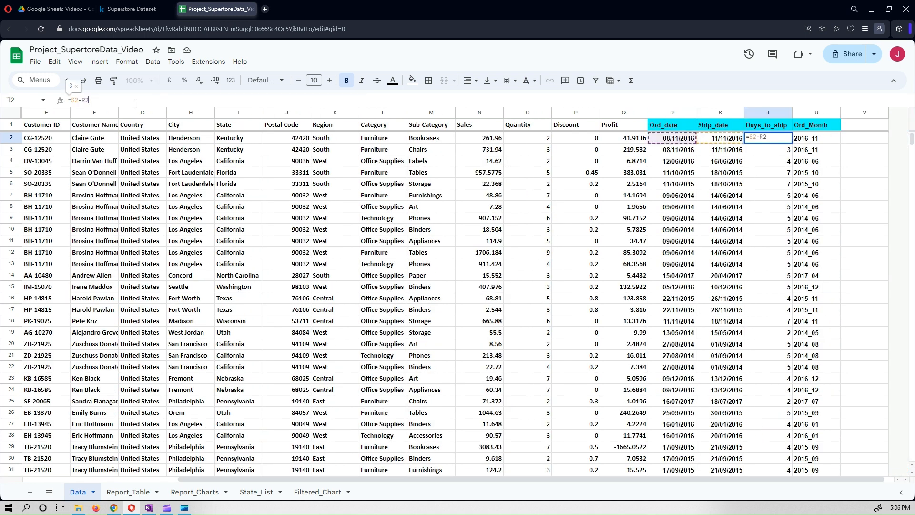
key("Escape")
- Inspect the Ord_Month TEXT formula in U2 without changing it, and open the Report_Table sheet
left_click(818, 141)
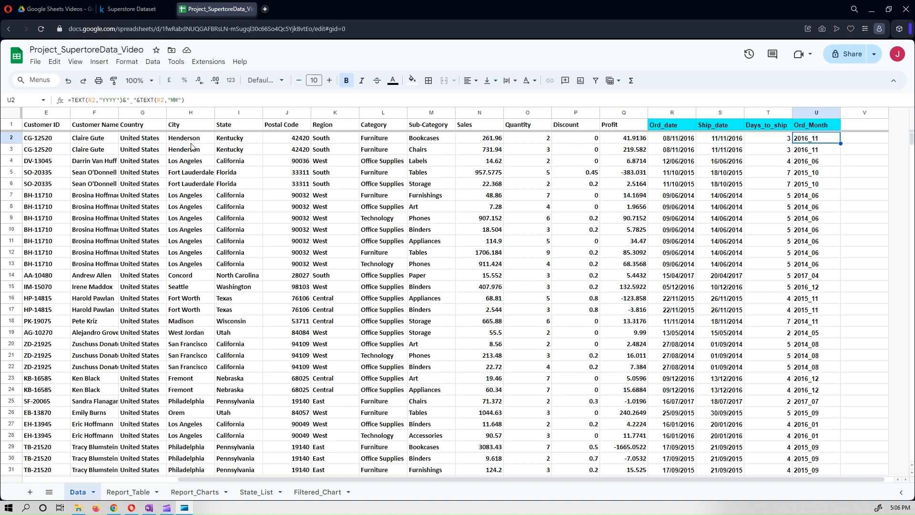
left_click(201, 101)
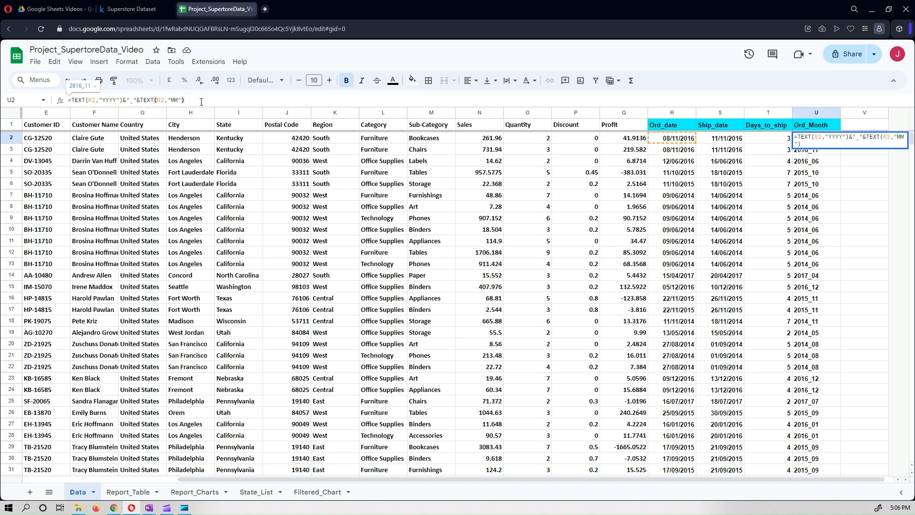
key("Escape")
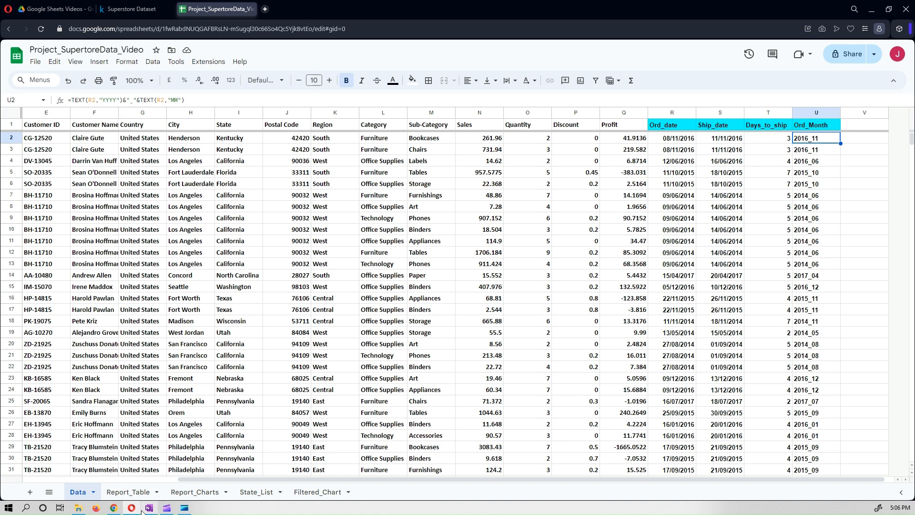
left_click(130, 493)
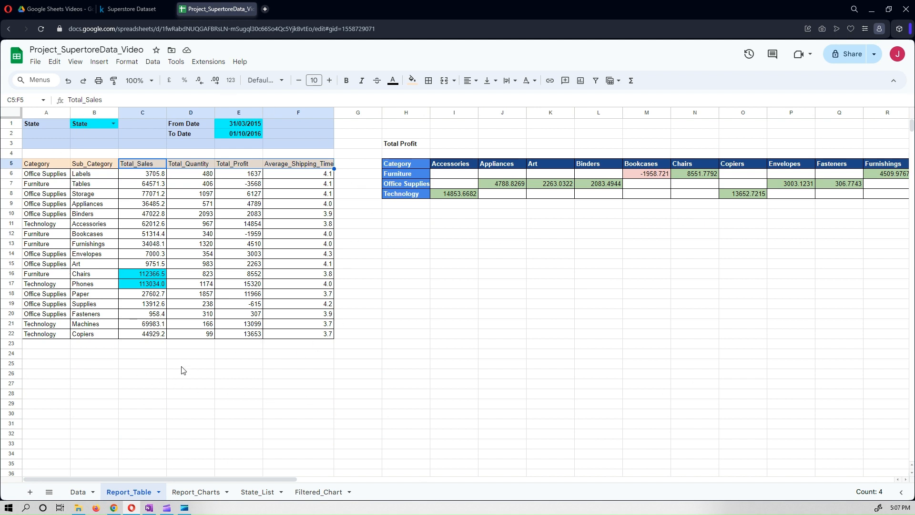
- Choose California as the State filter in B1 of the Report_Table sheet
left_click(108, 124)
left_click(116, 125)
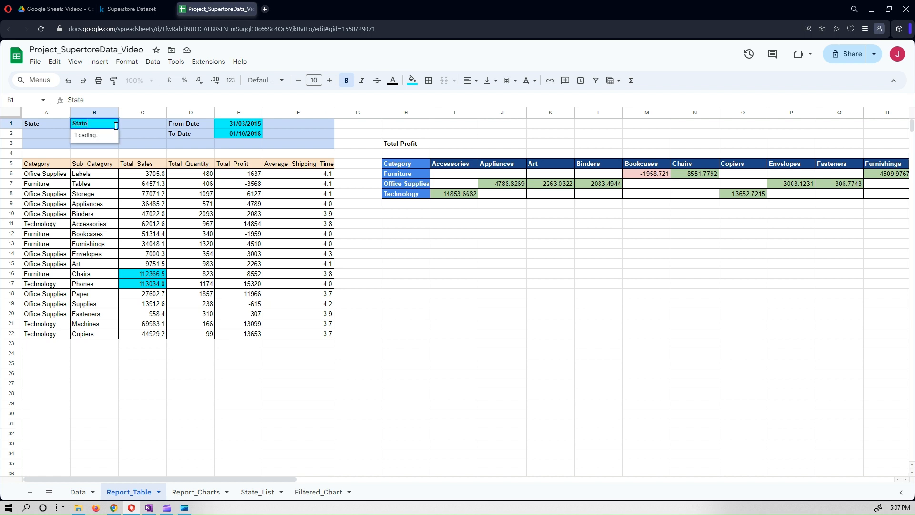
left_click(96, 162)
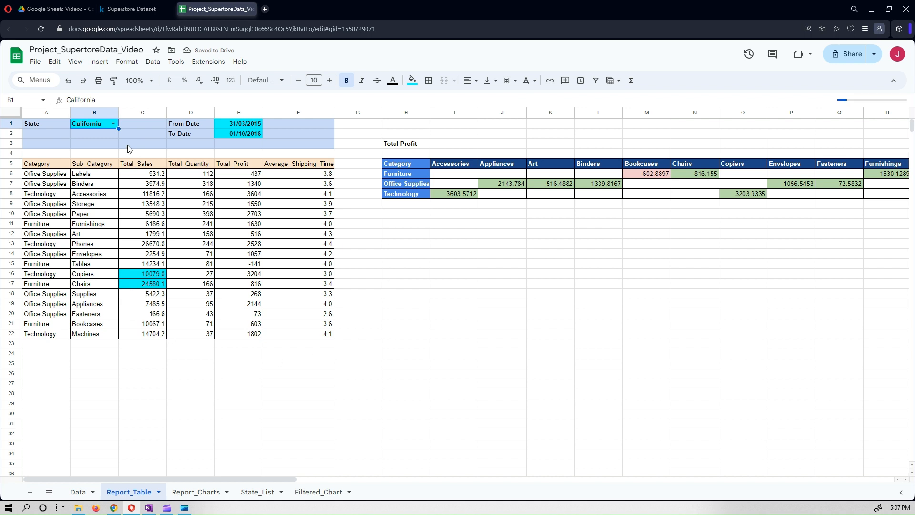
- Switch the State filter in B1 to Michigan and let the report tables recalculate
left_click(114, 125)
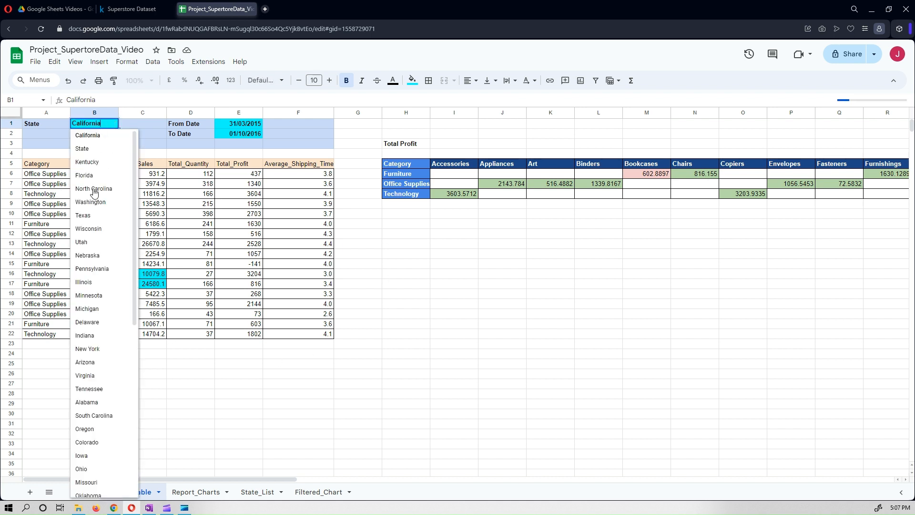
left_click(93, 309)
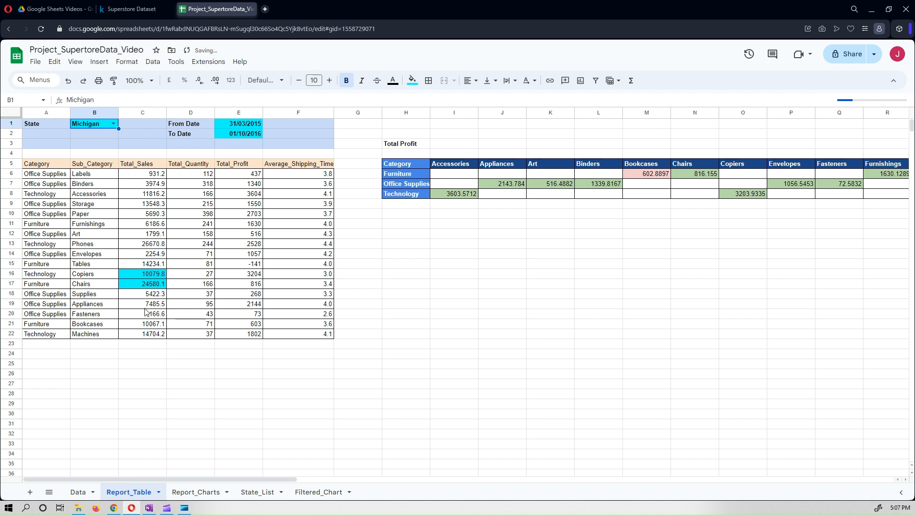
left_click(114, 125)
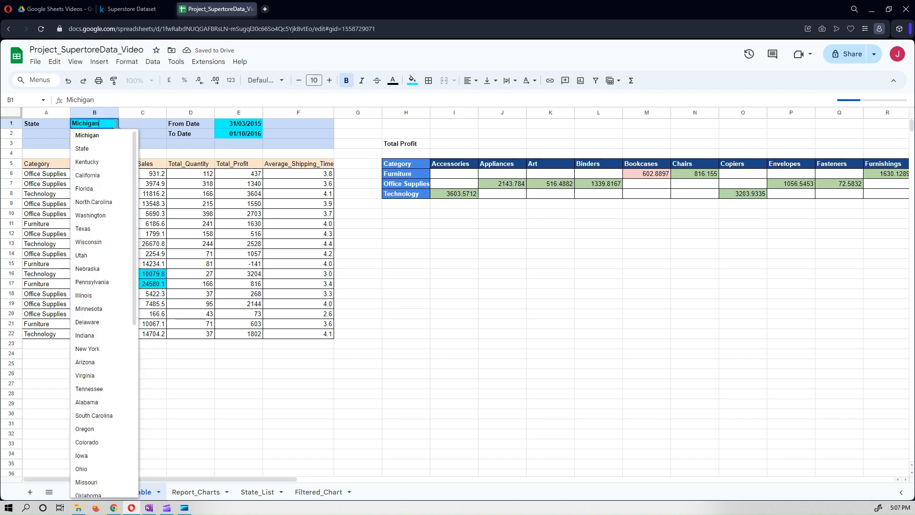
left_click(581, 334)
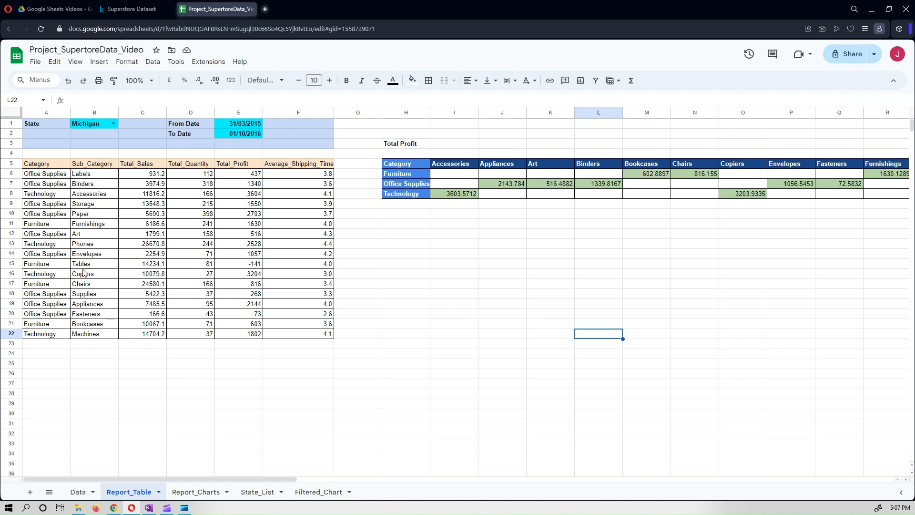
left_click(193, 417)
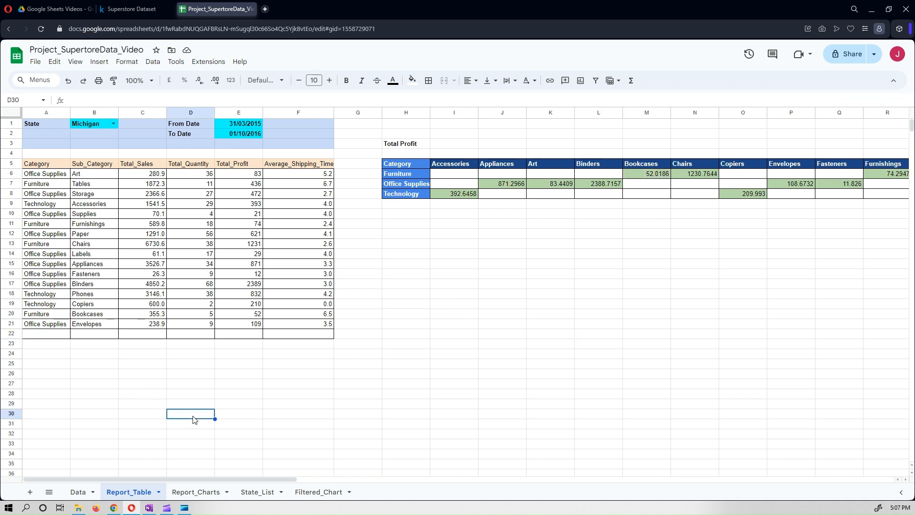
left_click(476, 295)
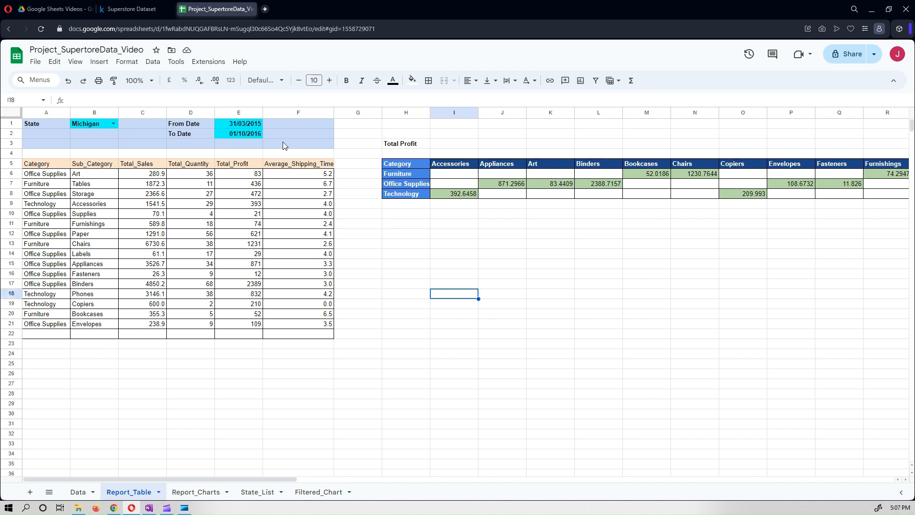
- Set the report's From Date in E1 to 30/06/2015 using the date picker
double_click(259, 126)
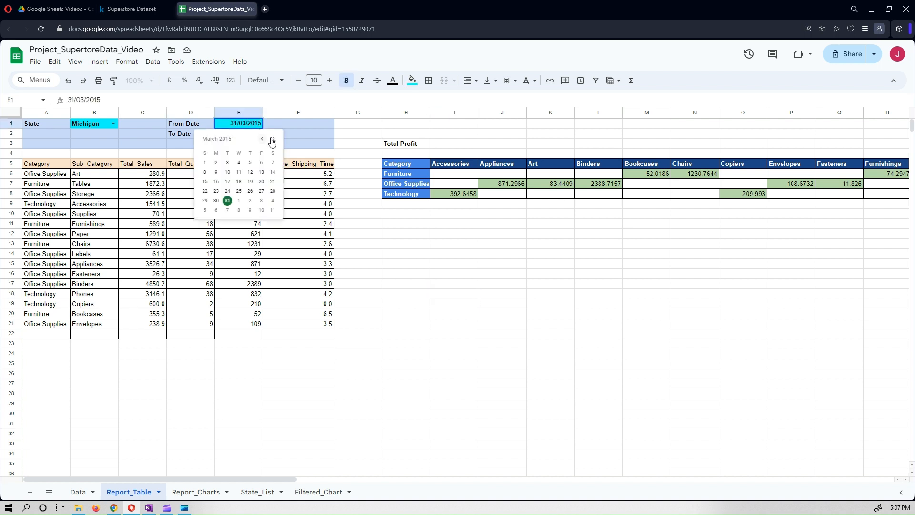
left_click(274, 138)
left_click(274, 139)
left_click(274, 138)
left_click(229, 203)
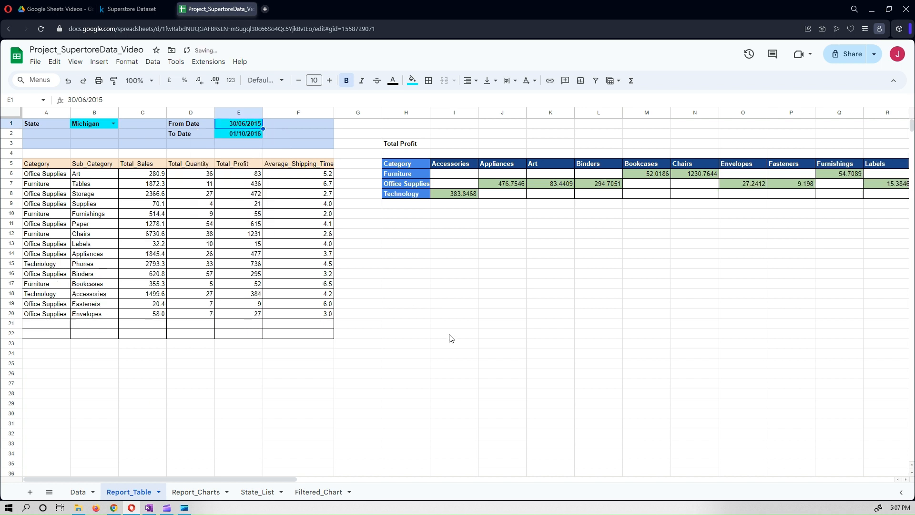
left_click(450, 335)
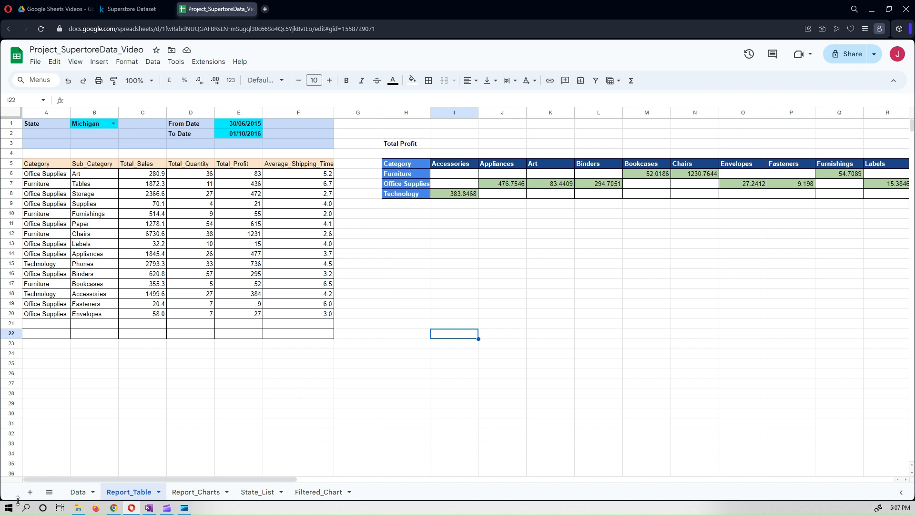
- Add a new sheet after Report_Table and rename it Report_table2
left_click(29, 491)
left_click(203, 496)
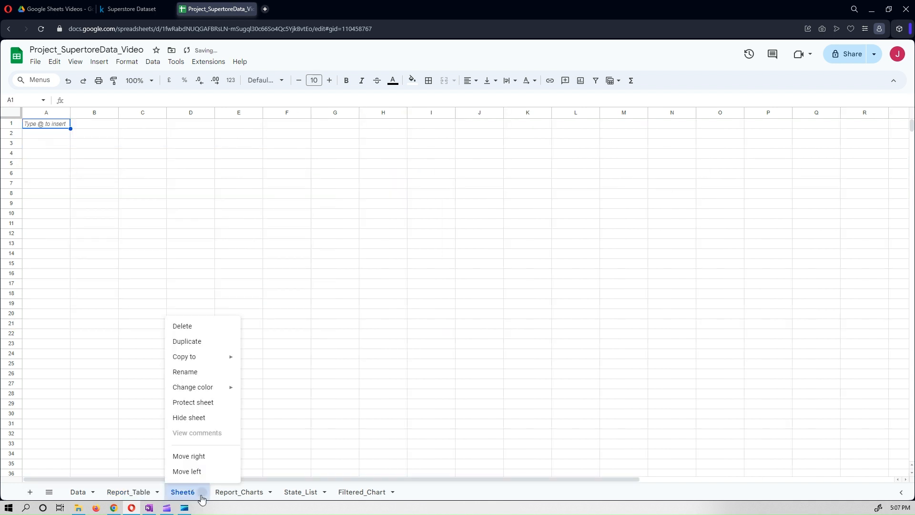
left_click(190, 372)
type("zreport")
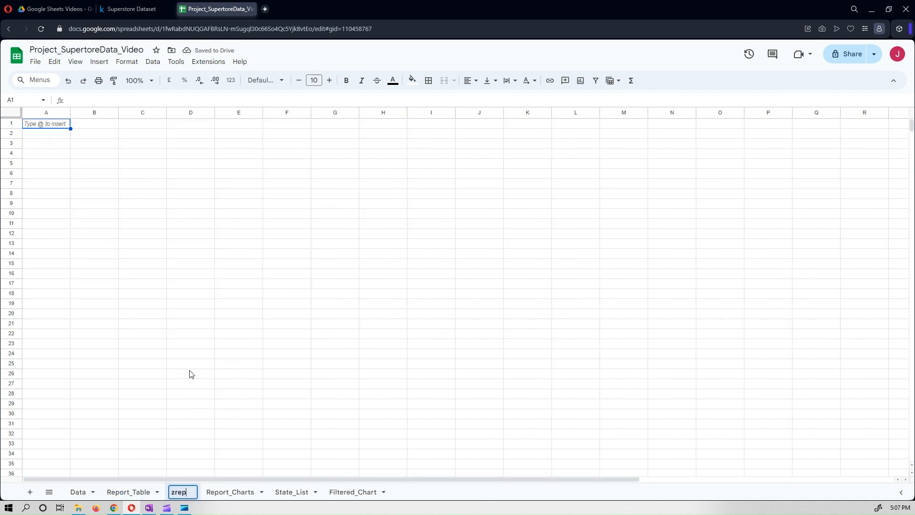
key("BackSpace")
key("BackSpace")
key("BackSpace")
key("BackSpace")
key("BackSpace")
key("BackSpace")
key("BackSpace")
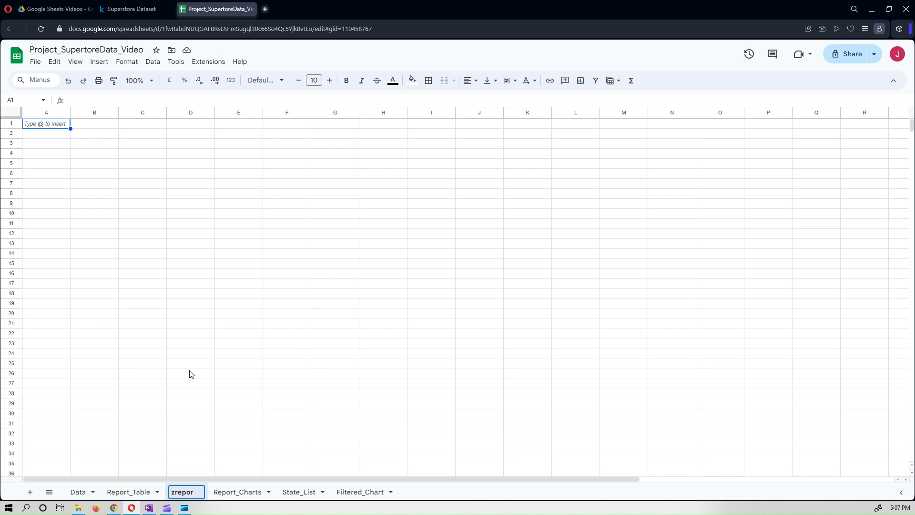
type("Report")
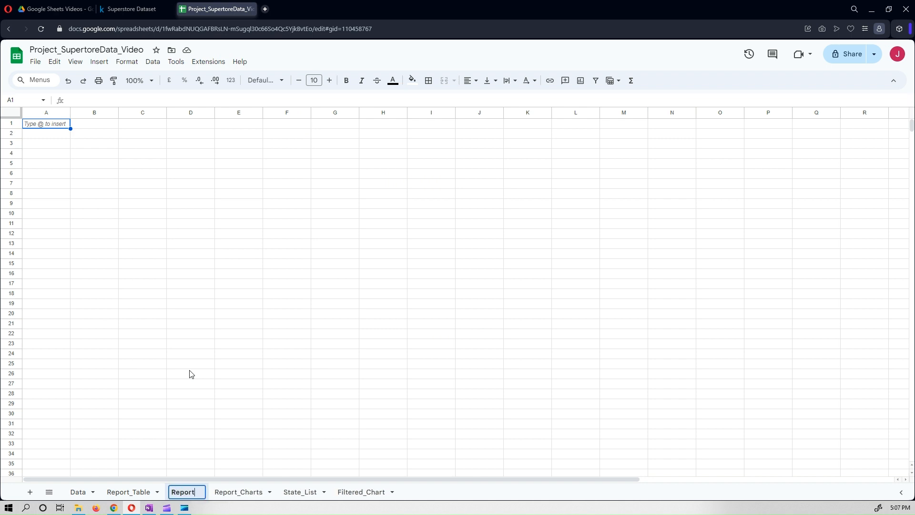
type("_table2")
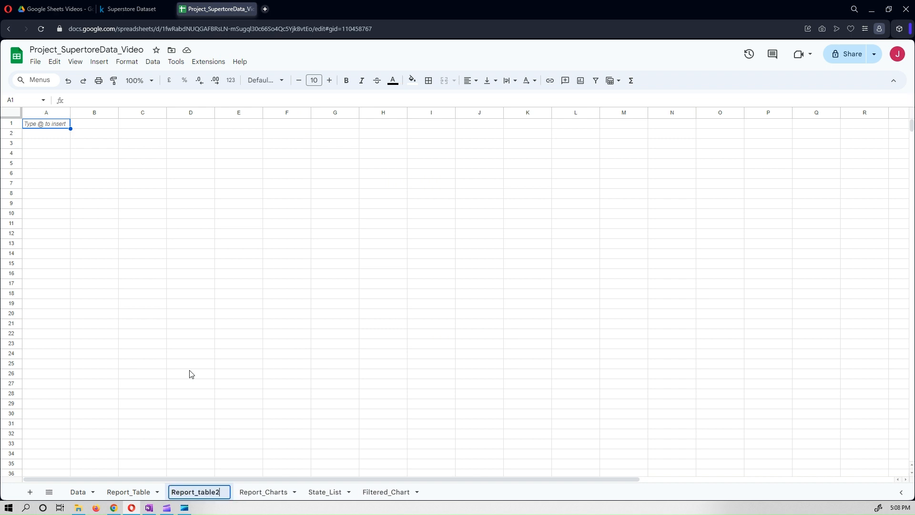
key("Return")
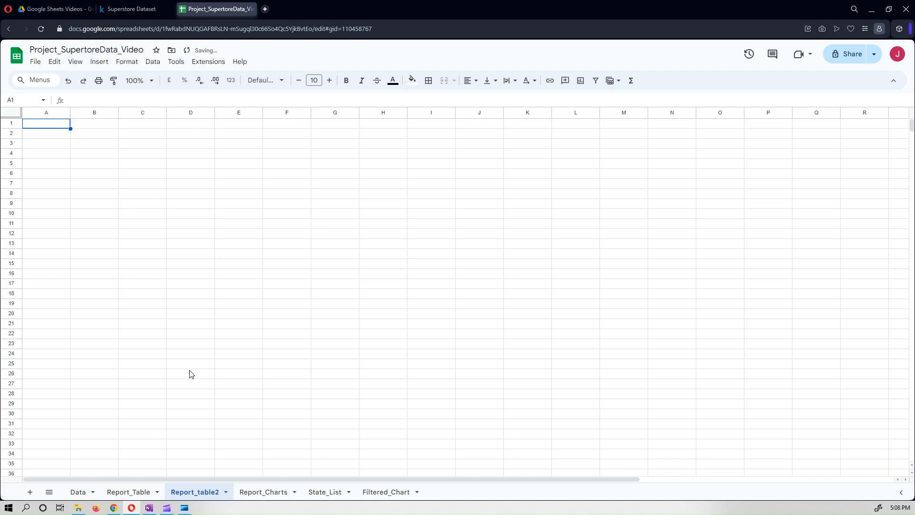
- Following the Report_Table layout, enter the labels State in A1 and From Date in D1 of Report_table2
left_click(138, 489)
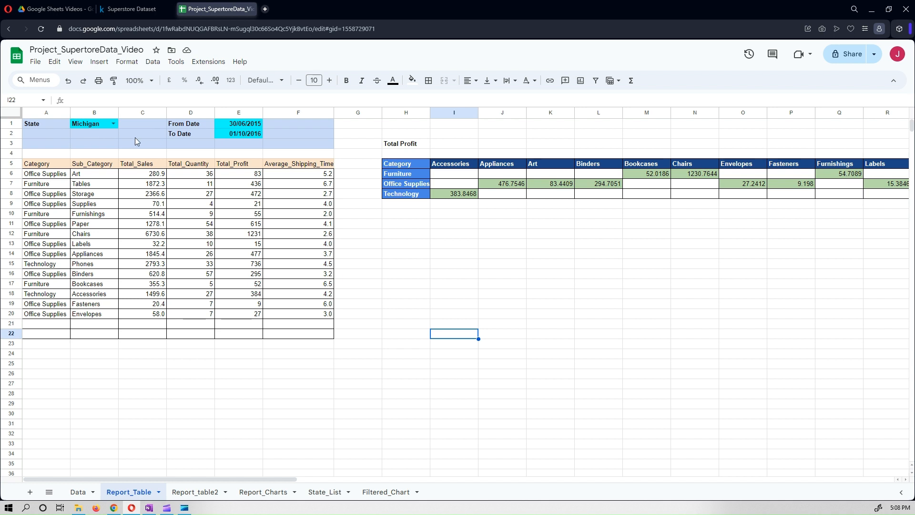
left_click(195, 491)
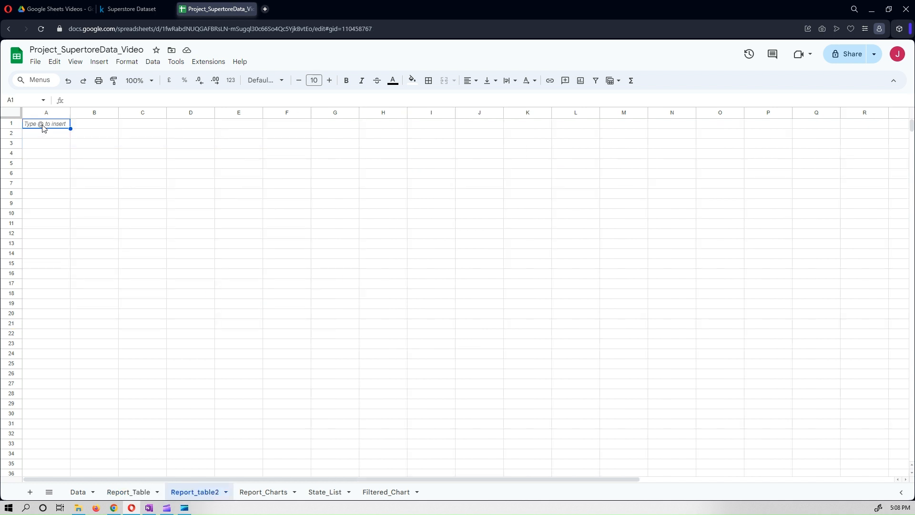
type("Sta")
key("Tab")
key("Tab")
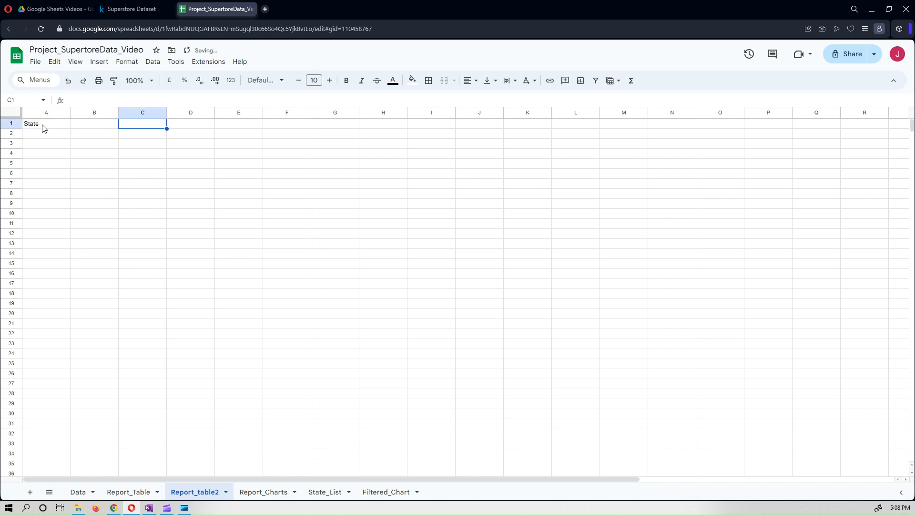
key("Tab")
type("From Dat")
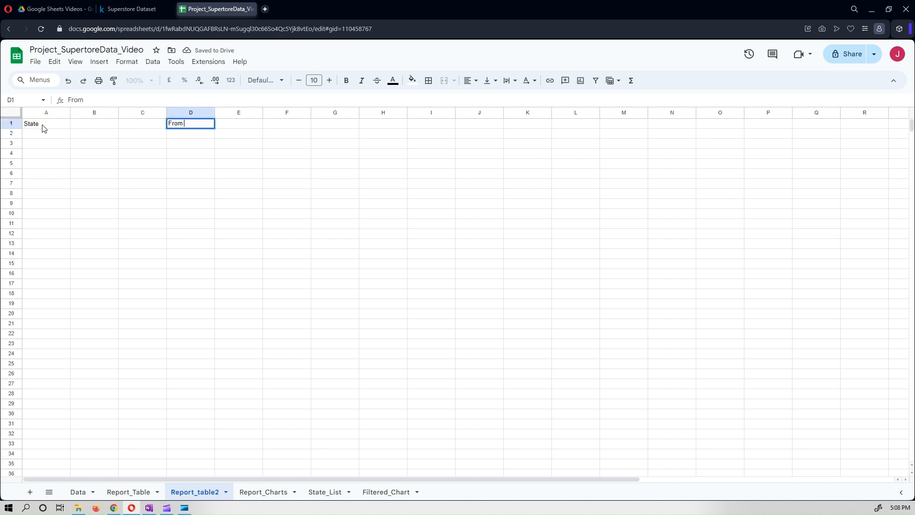
key("Return")
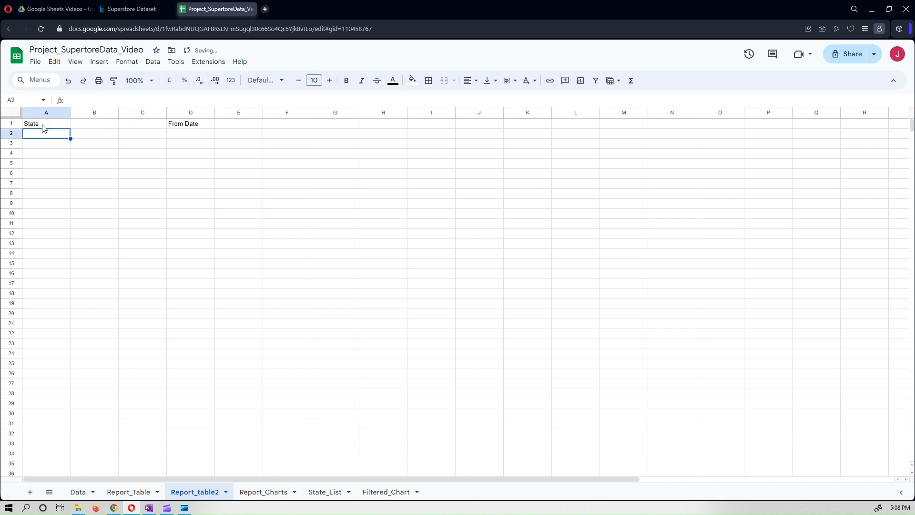
- Enter the label To Date in D2, below the From Date label
key("Tab")
key("Tab")
key("Tab")
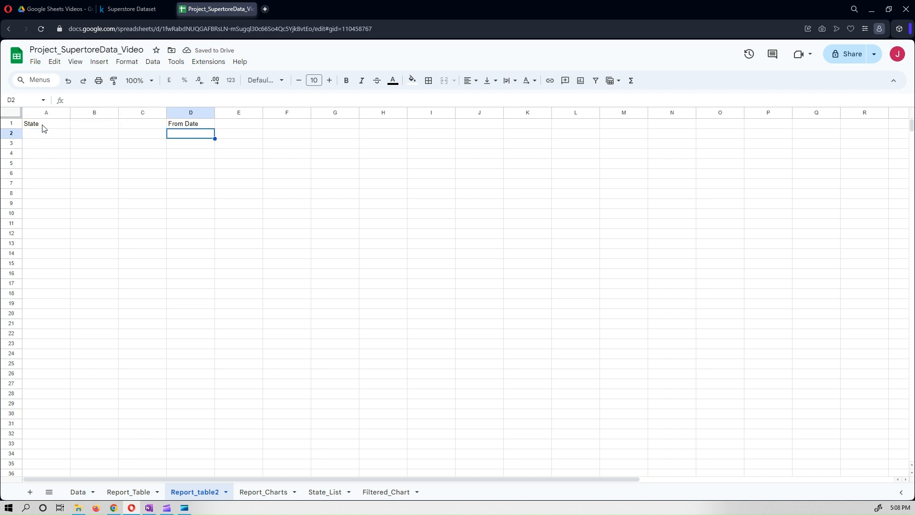
type("To Date")
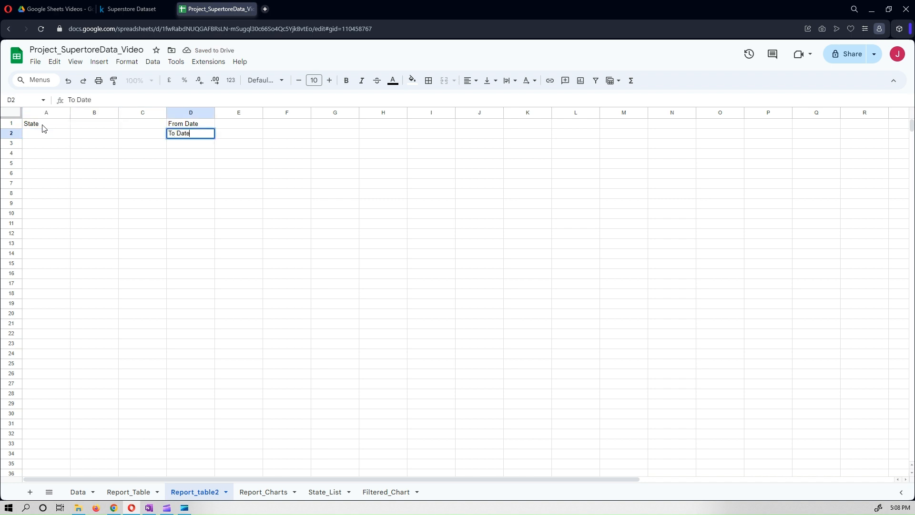
key("Tab")
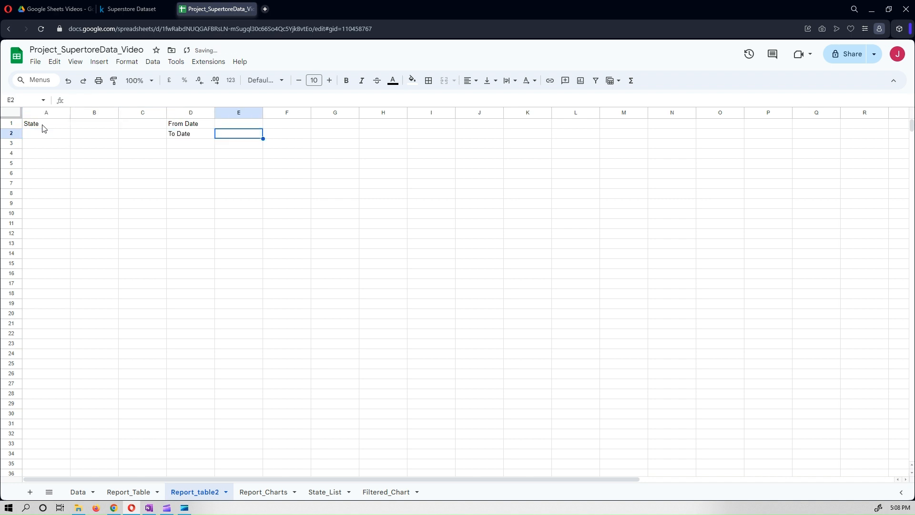
- Check the State cell on Report_Table and add a new data validation rule to B1 of Report_table2
left_click(136, 492)
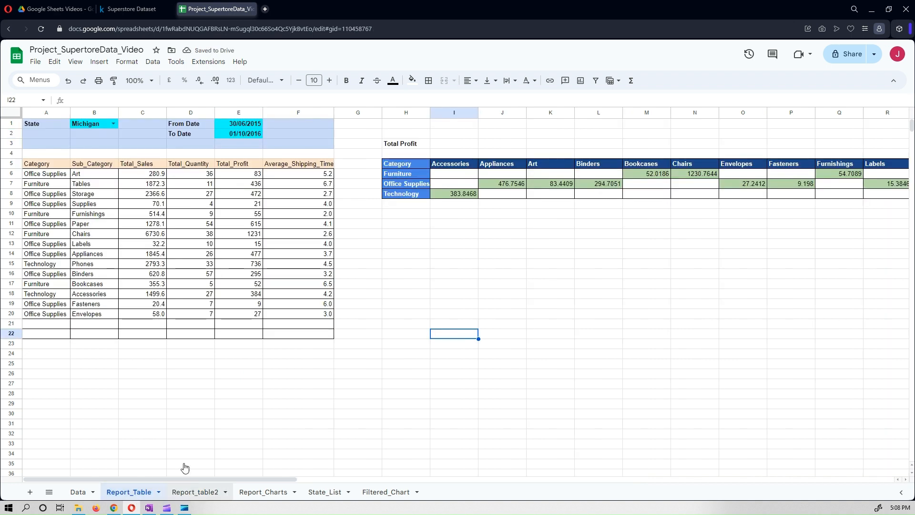
left_click(189, 492)
left_click(94, 129)
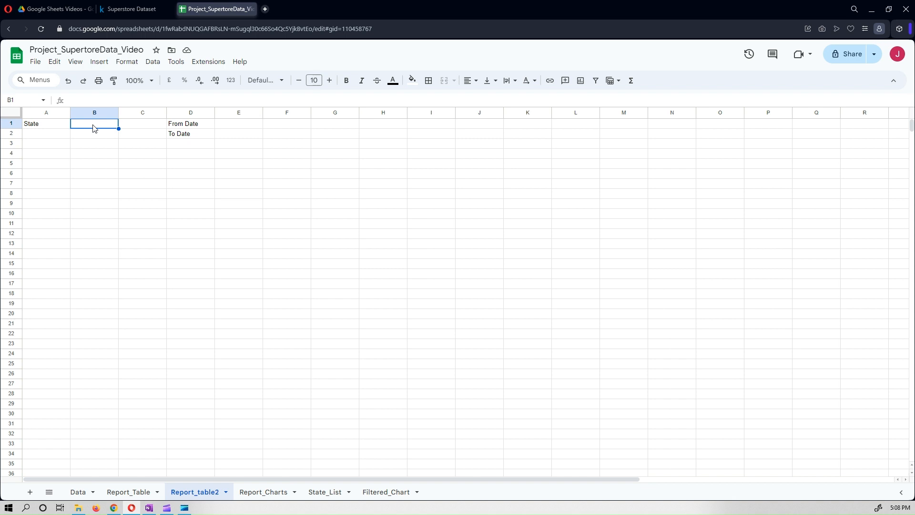
right_click(94, 129)
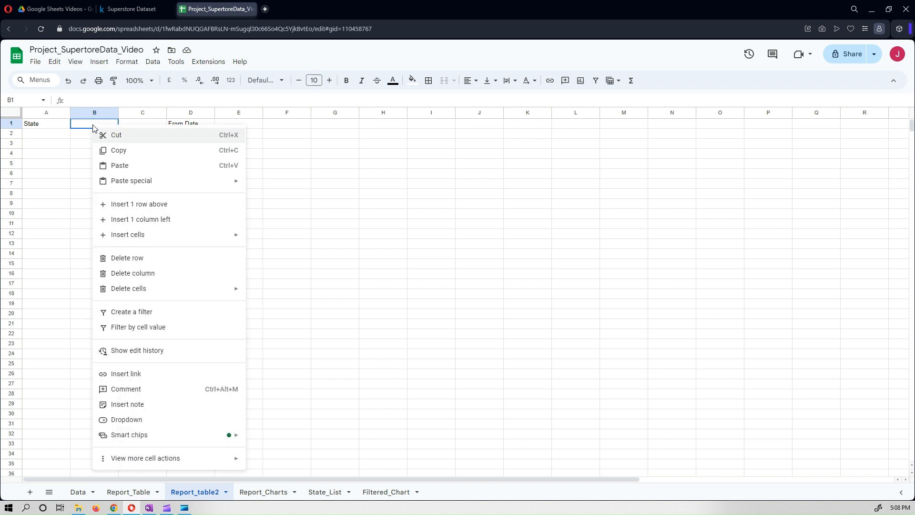
mouse_move(175, 435)
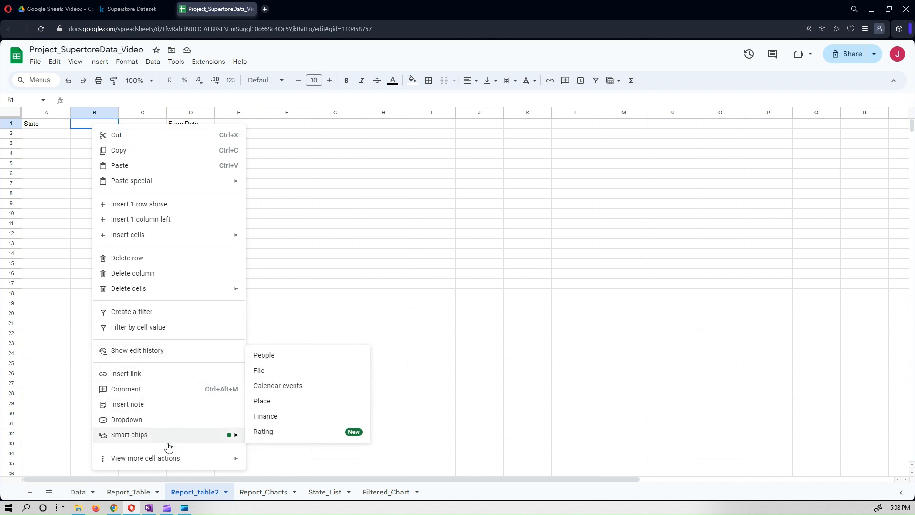
mouse_move(165, 460)
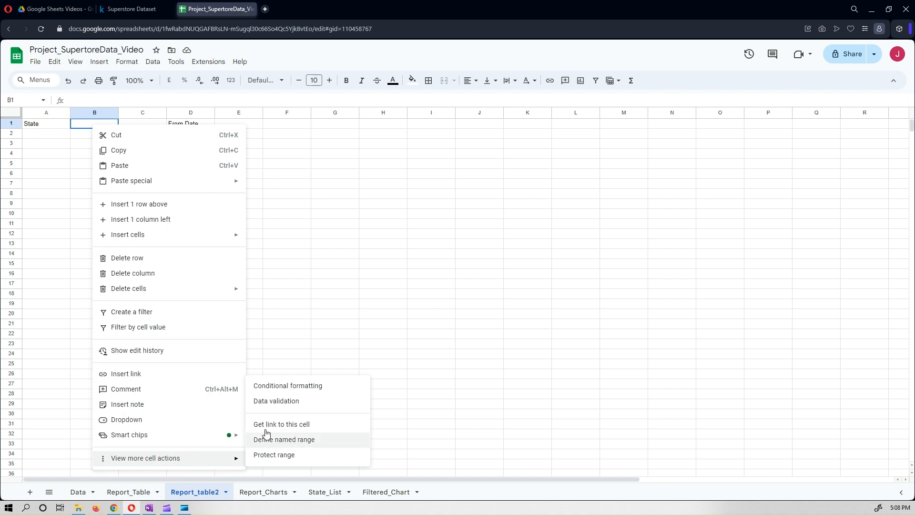
left_click(285, 405)
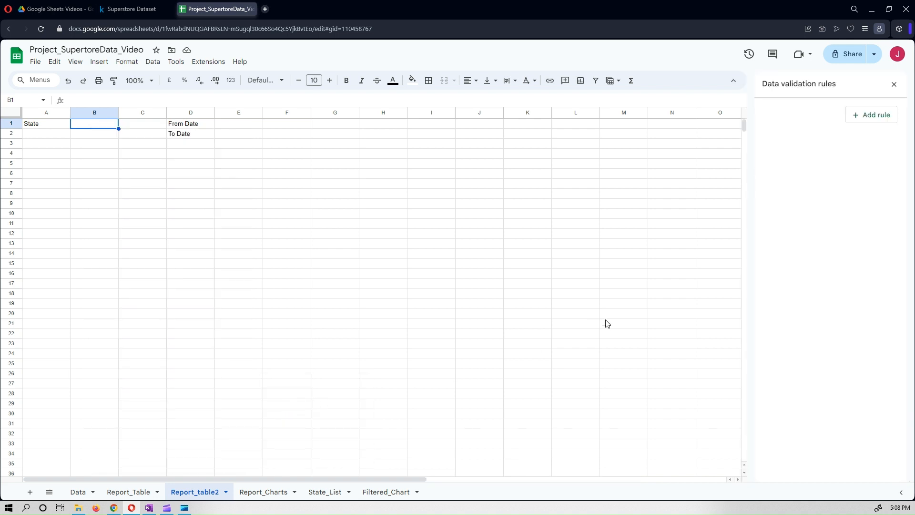
left_click(878, 117)
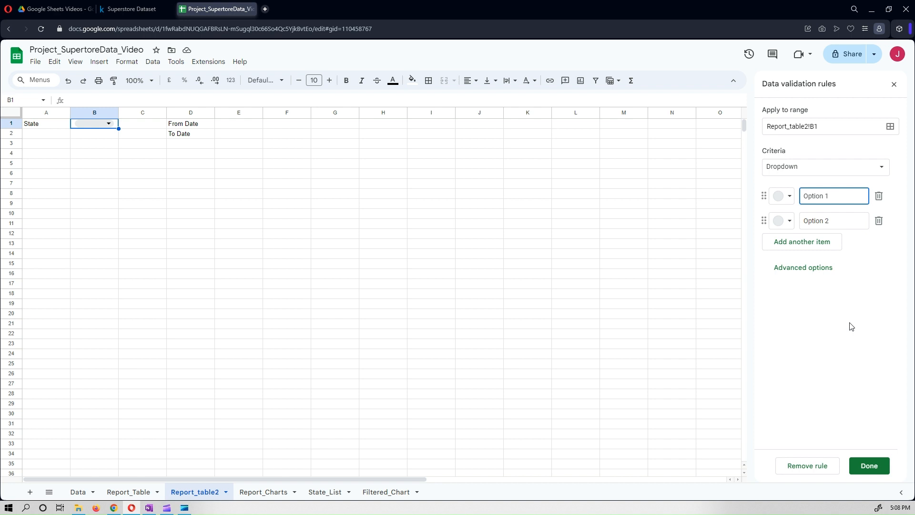
- Look through the validation criteria for B1 and set the criterion to Dropdown (from a range)
left_click(800, 168)
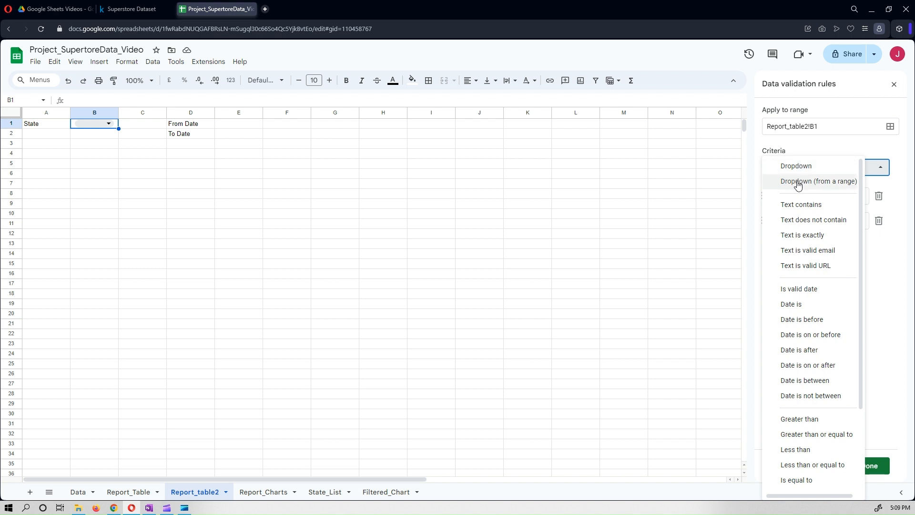
scroll(805, 286, "down", 3)
scroll(810, 310, "up", 3)
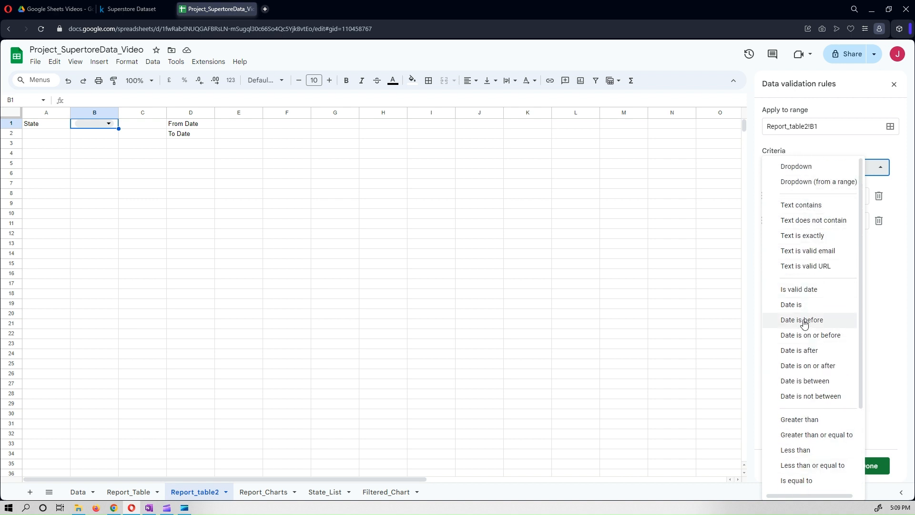
scroll(814, 374, "down", 2)
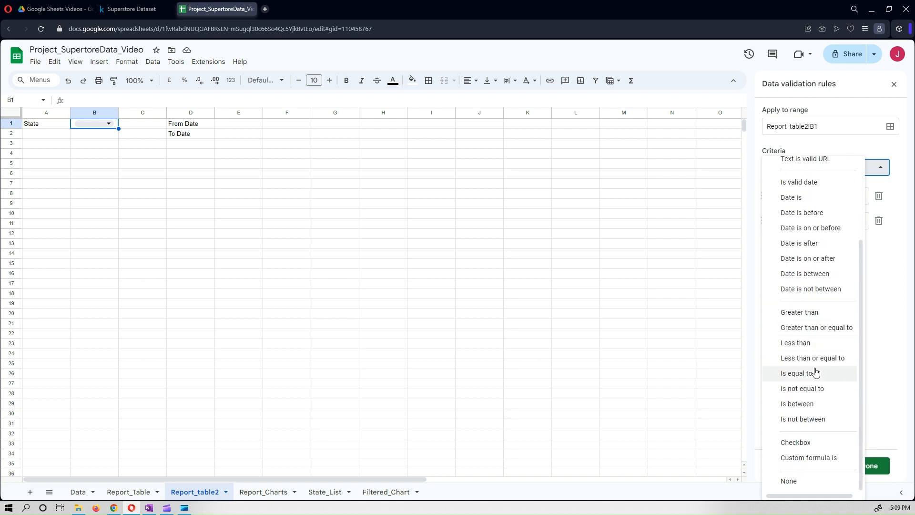
scroll(816, 371, "up", 2)
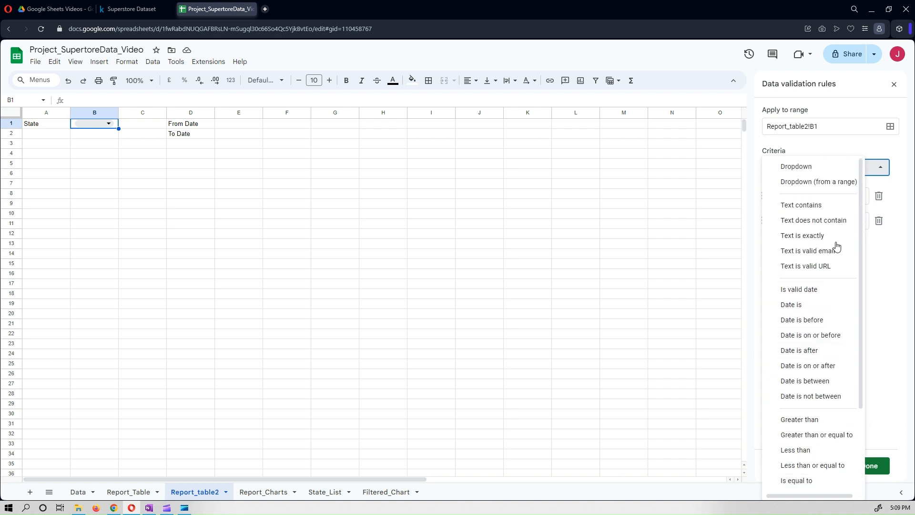
left_click(824, 186)
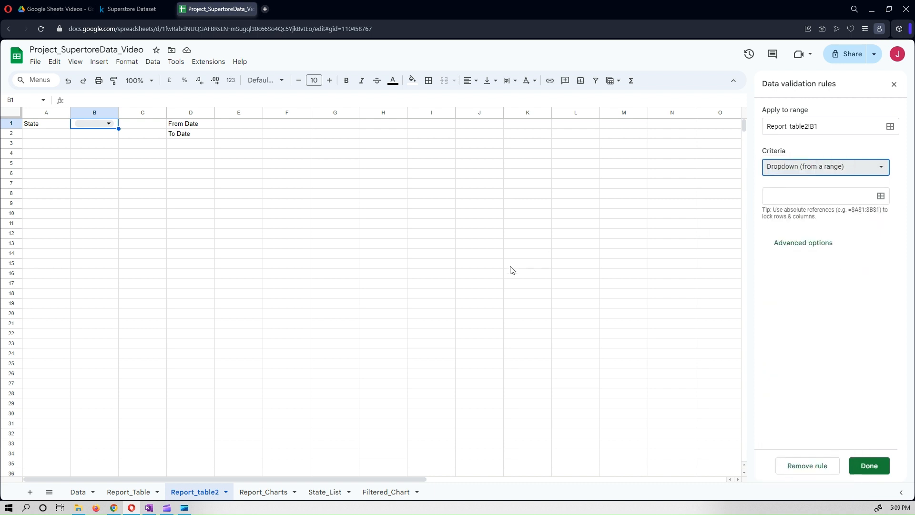
- Use the whole State column of the Data sheet, Data!I:I, as the dropdown's source range
left_click(880, 197)
left_click(430, 265)
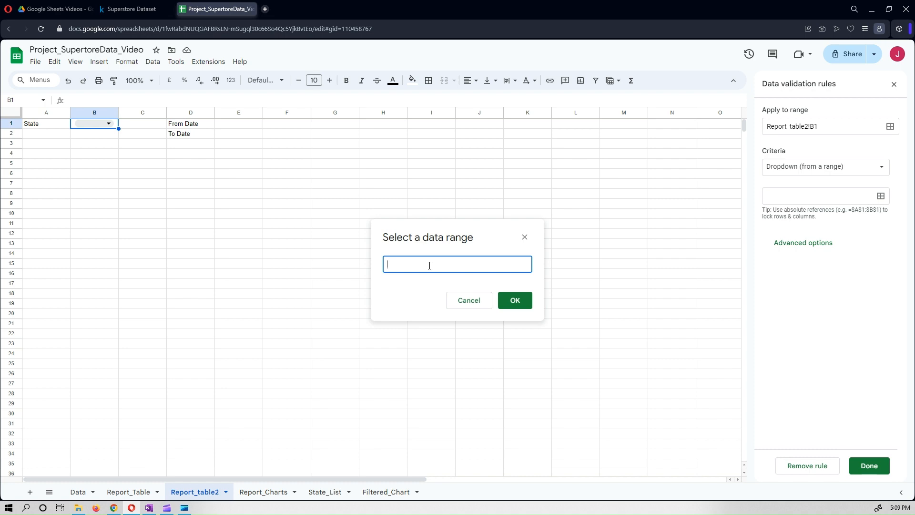
left_click(77, 491)
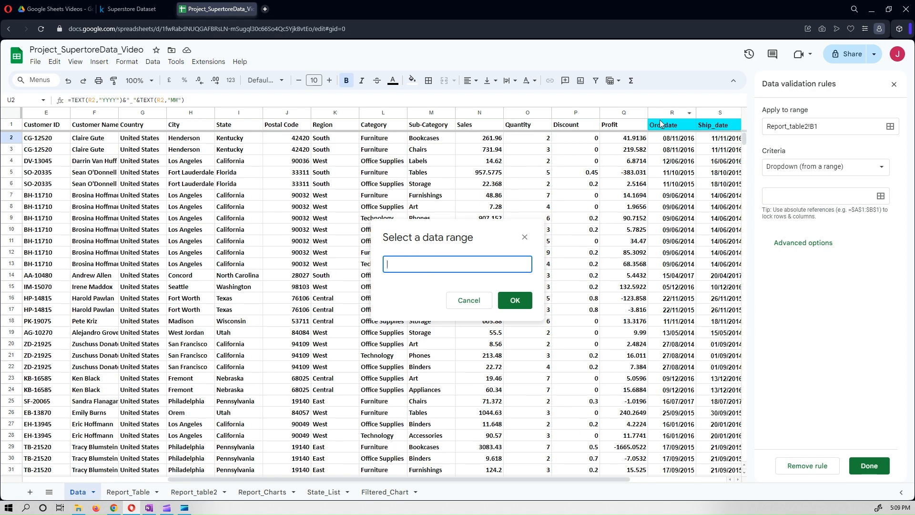
left_click(224, 114)
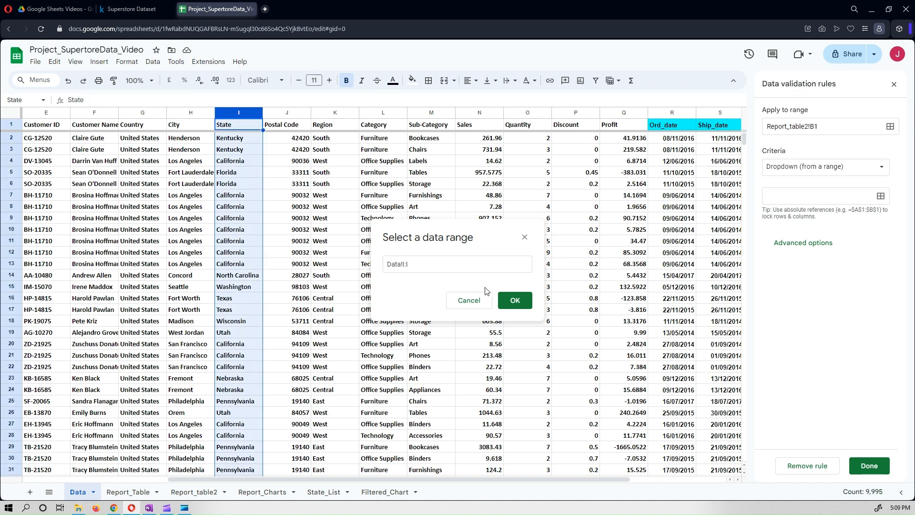
left_click(516, 301)
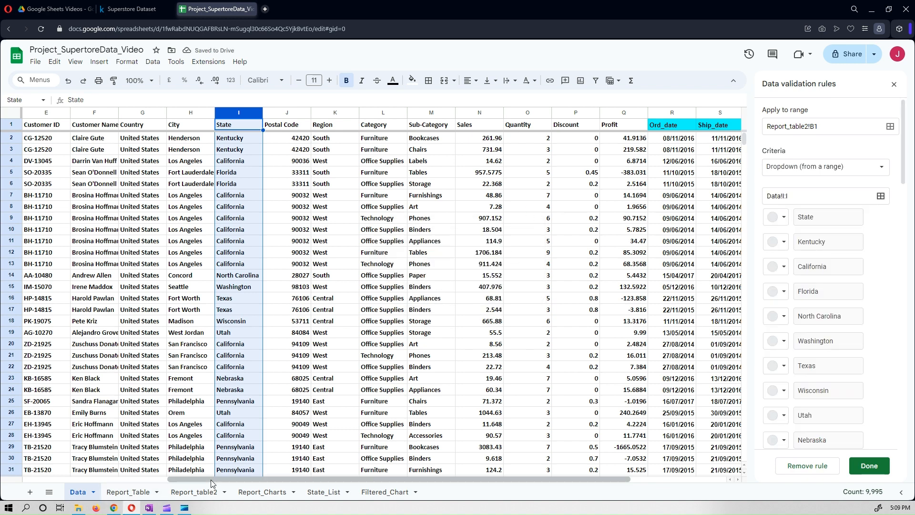
- Review the dropdown's state items, then colour the California item dark red and the State item dark blue
scroll(888, 261, "down", 6)
scroll(889, 260, "down", 8)
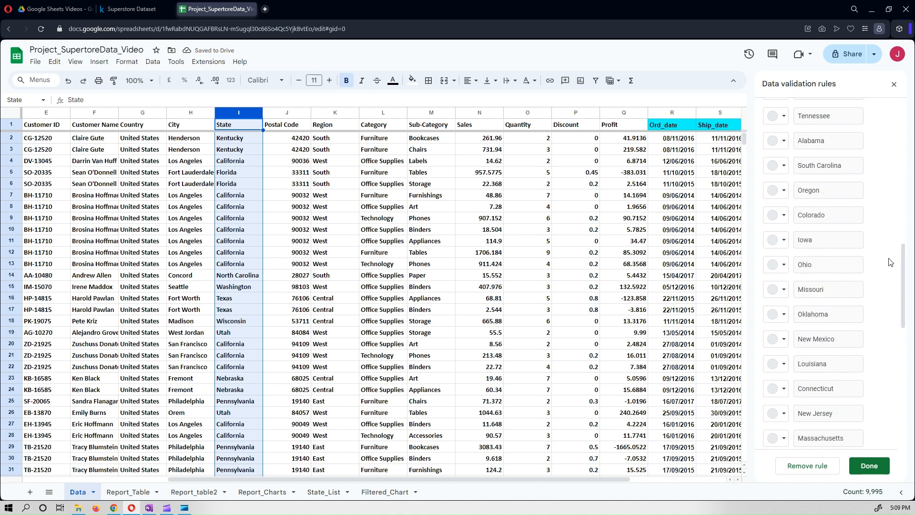
scroll(889, 261, "up", 10)
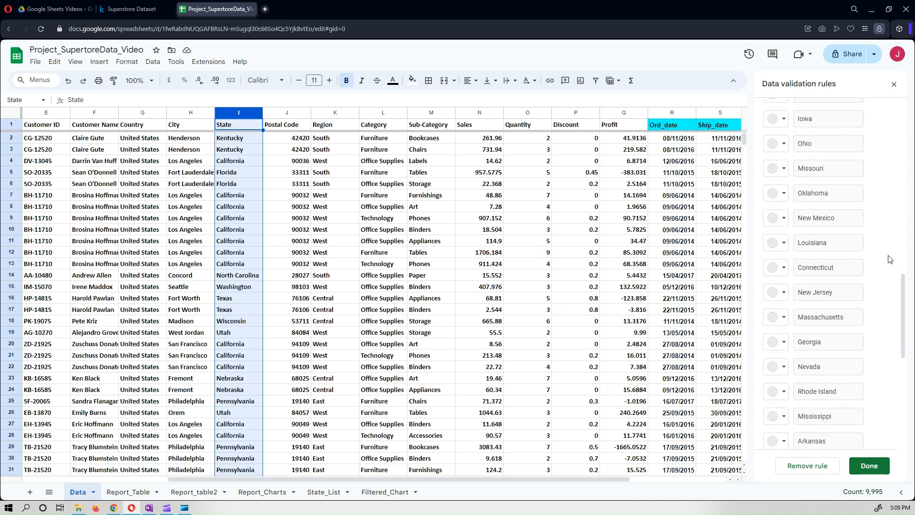
scroll(889, 259, "up", 5)
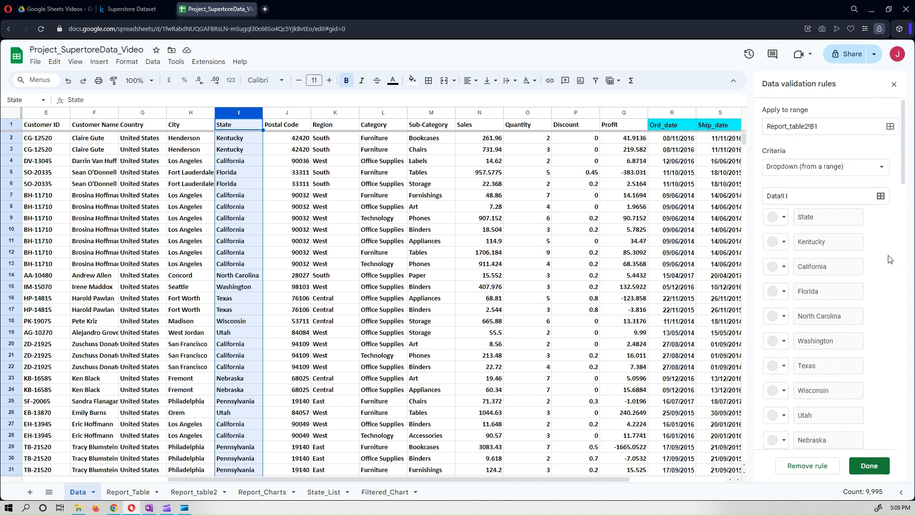
left_click(783, 266)
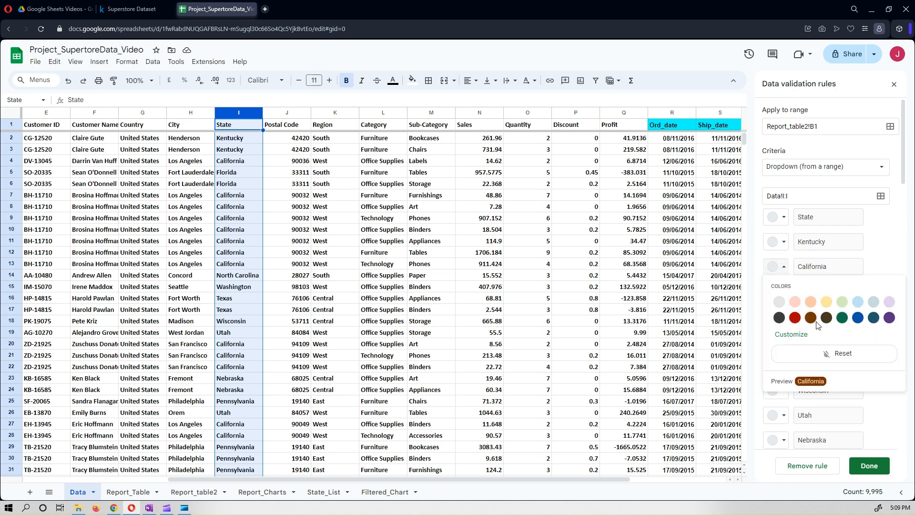
left_click(794, 318)
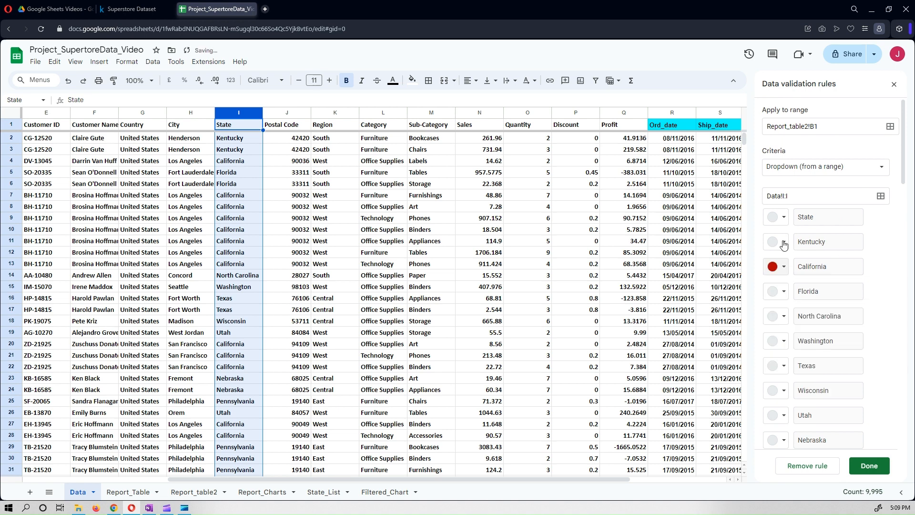
left_click(775, 219)
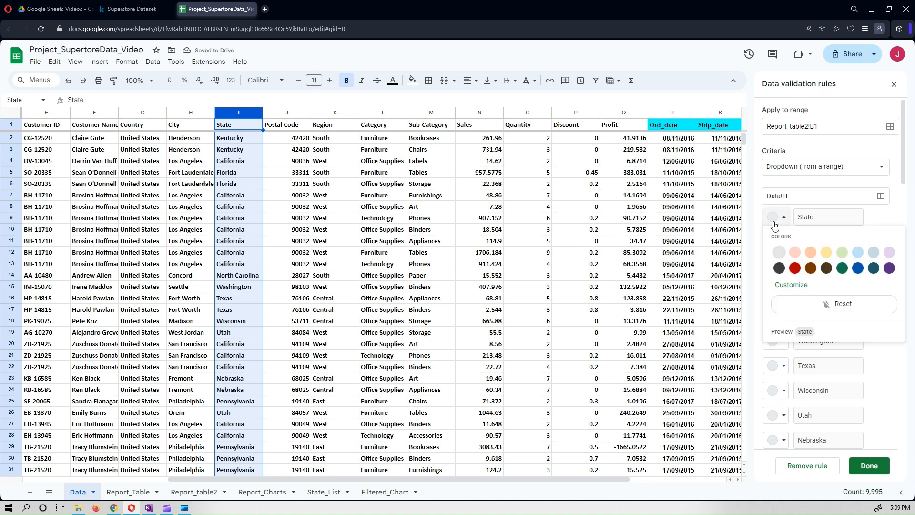
left_click(858, 269)
- Colour the Washington item dark green and the New York item dark teal, and save the validation rule
scroll(886, 286, "down", 2)
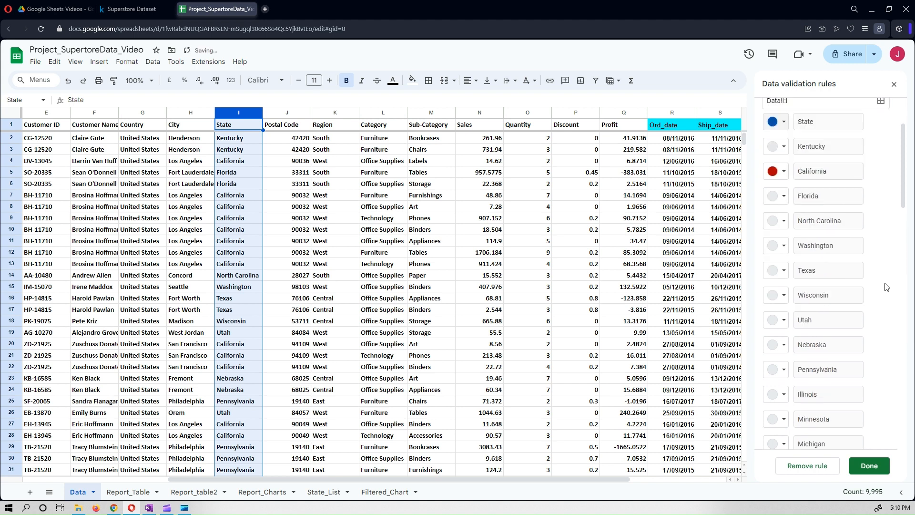
left_click(776, 244)
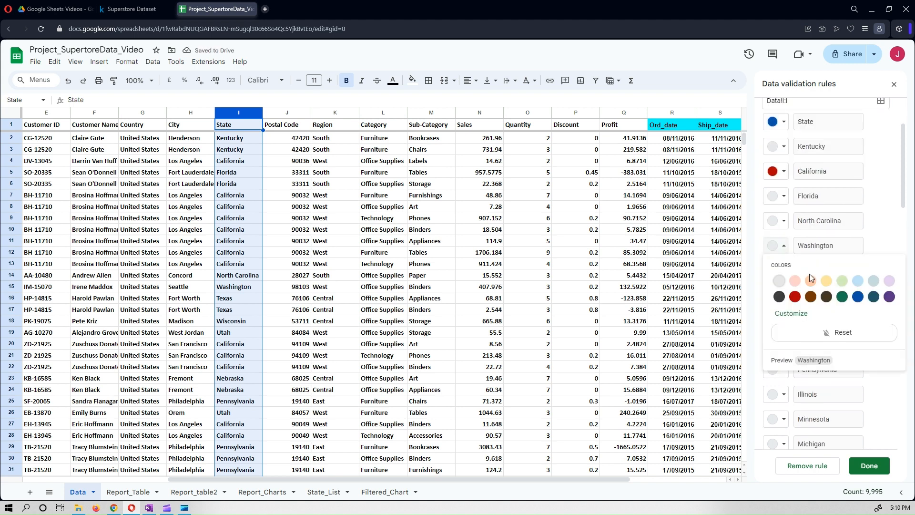
left_click(842, 298)
scroll(865, 292, "down", 1)
scroll(865, 292, "down", 3)
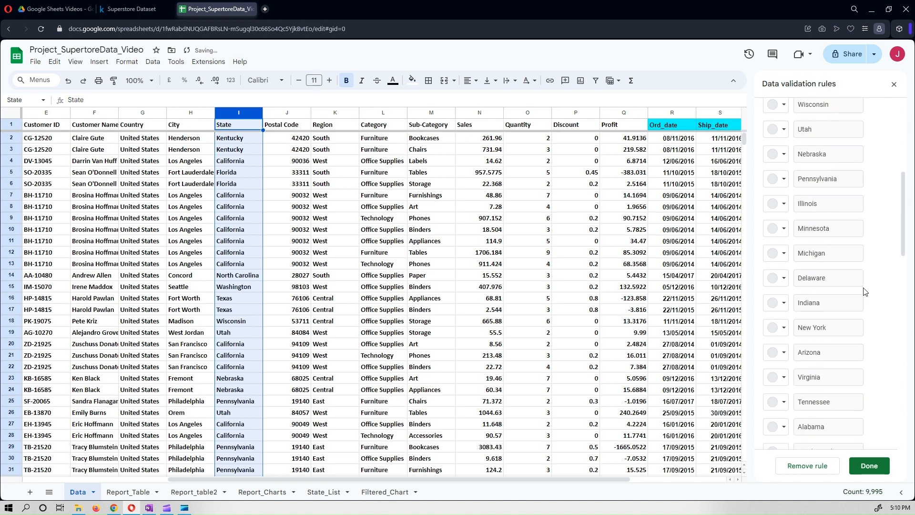
left_click(777, 329)
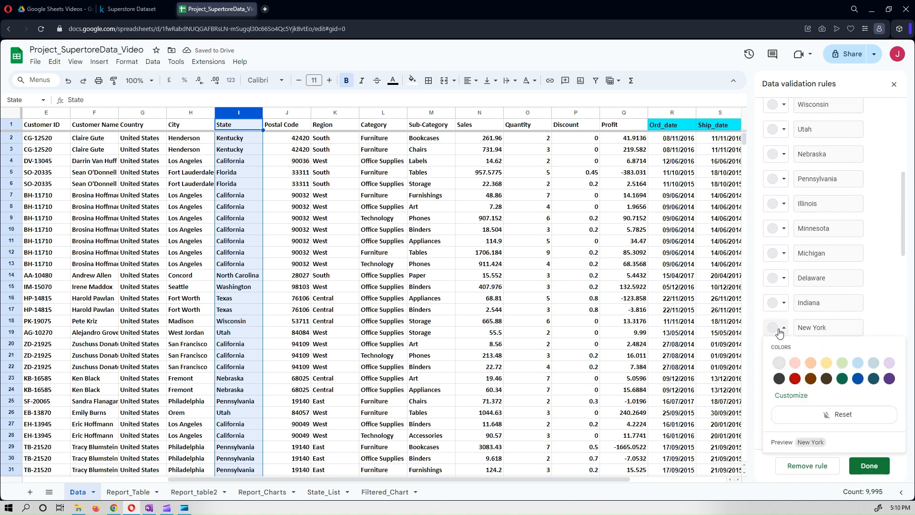
left_click(873, 379)
scroll(883, 303, "up", 5)
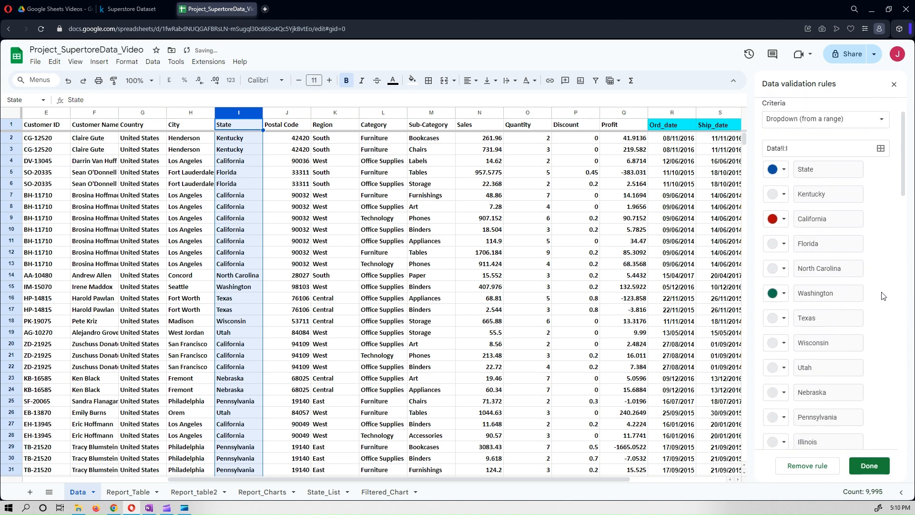
scroll(882, 296, "down", 14)
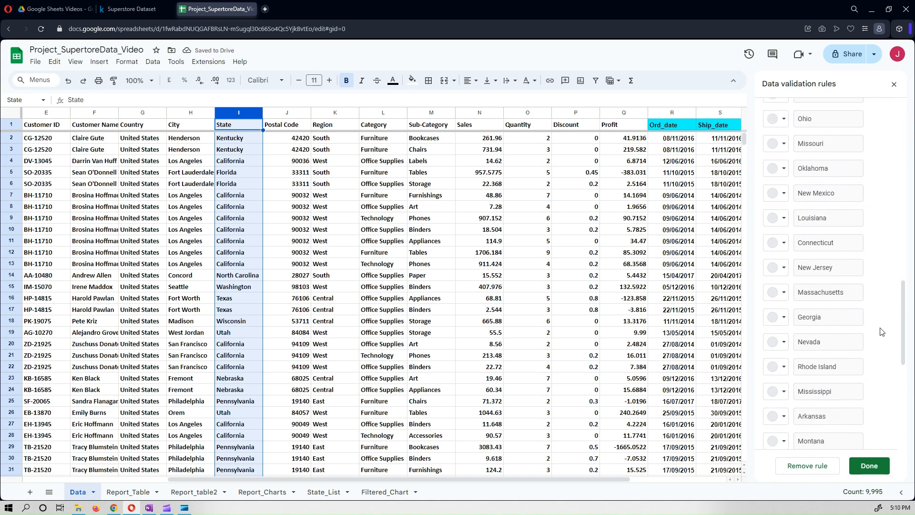
scroll(881, 333, "down", 6)
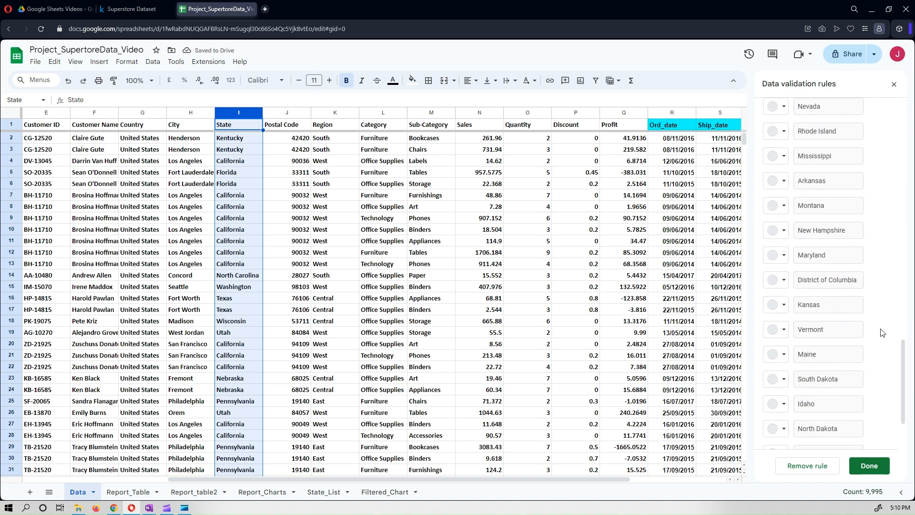
left_click(870, 466)
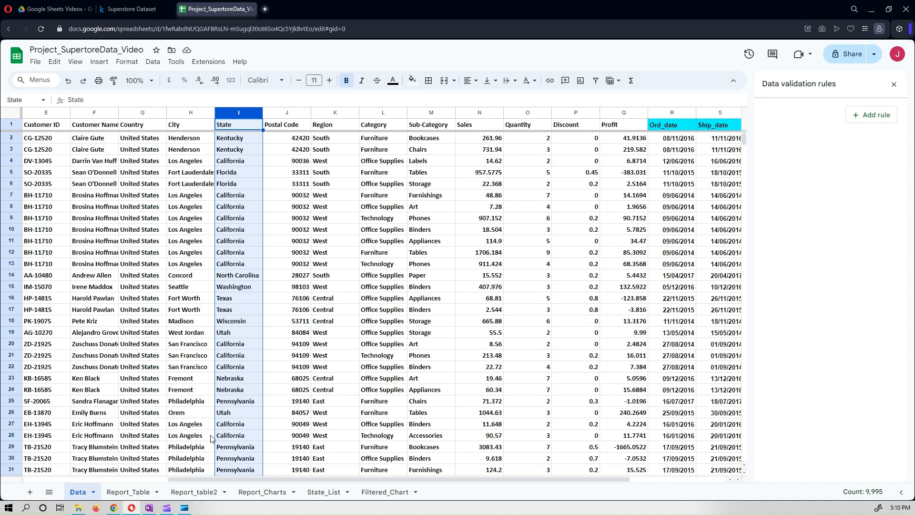
- Review the options of the B1 dropdown on Report_table2 and choose State in it
left_click(128, 492)
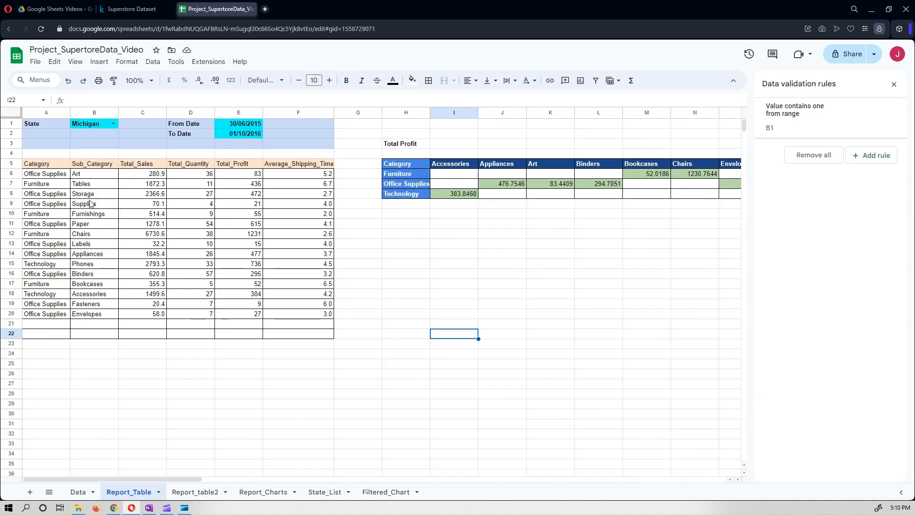
left_click(199, 492)
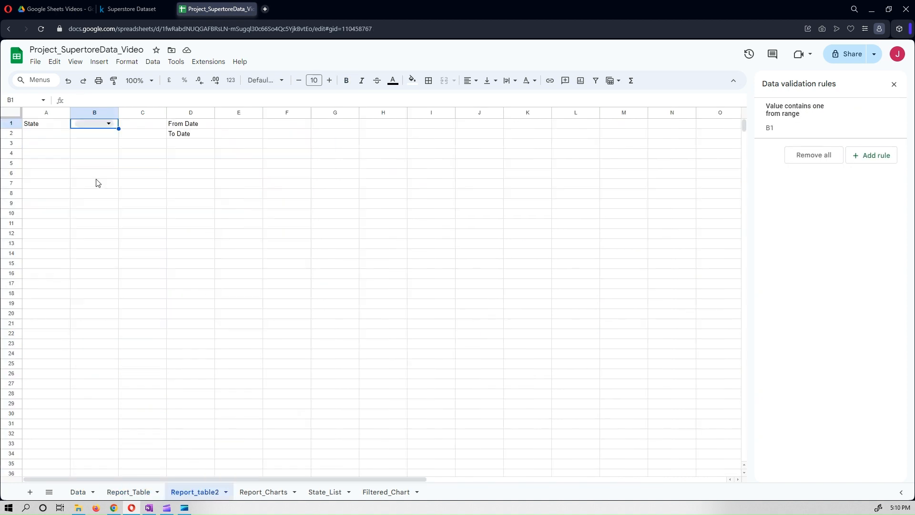
left_click(109, 125)
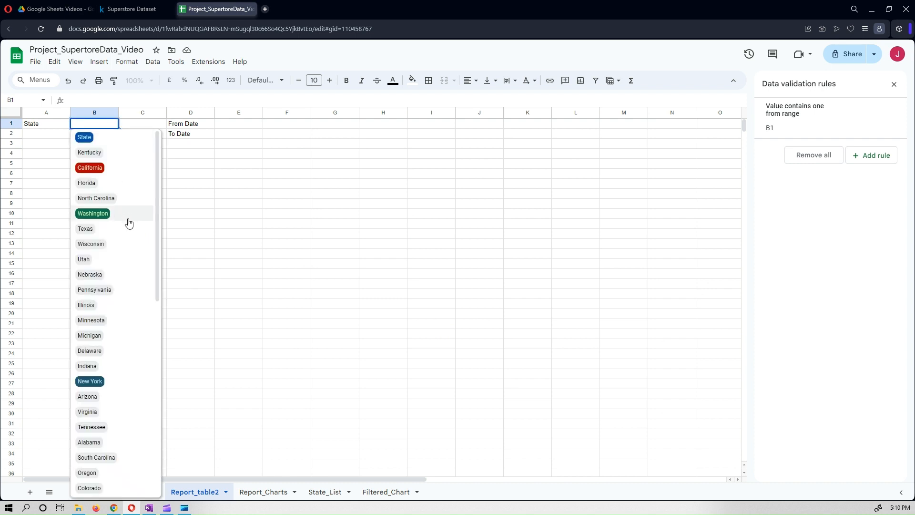
scroll(135, 239, "down", 8)
scroll(135, 241, "up", 10)
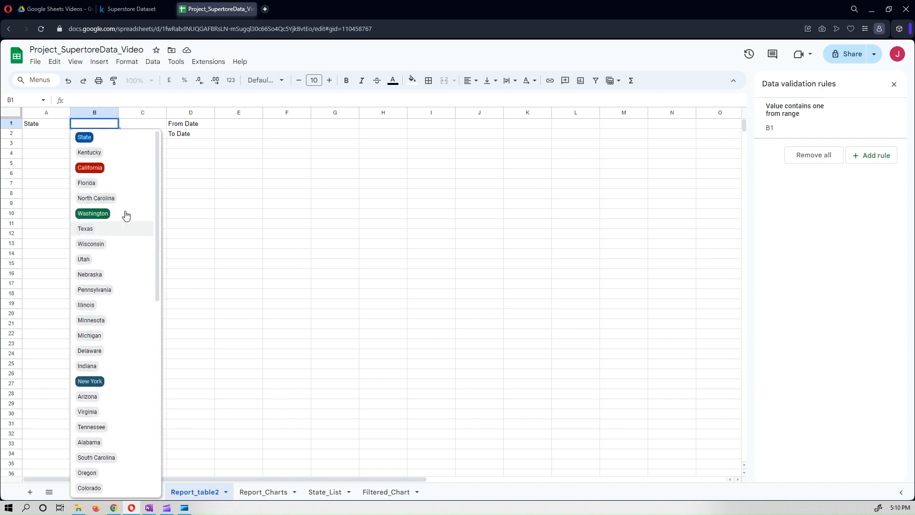
key("Escape")
left_click(253, 202)
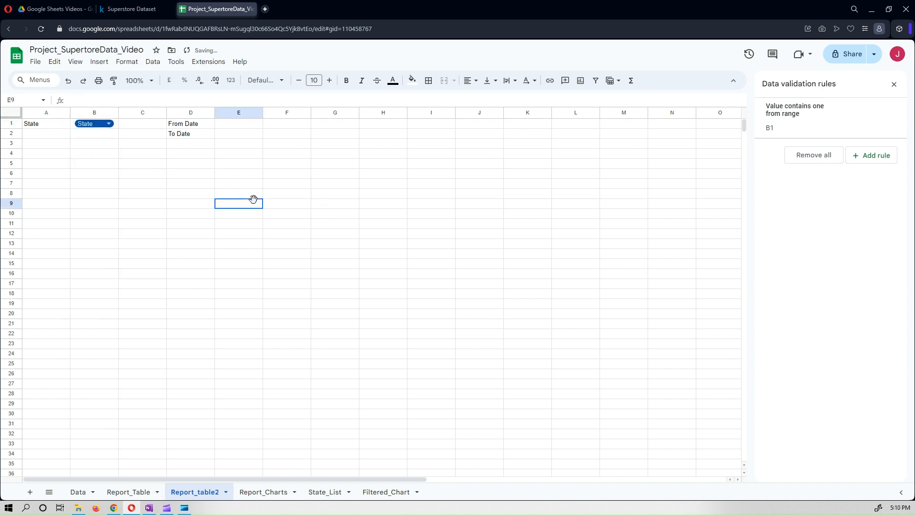
left_click(109, 124)
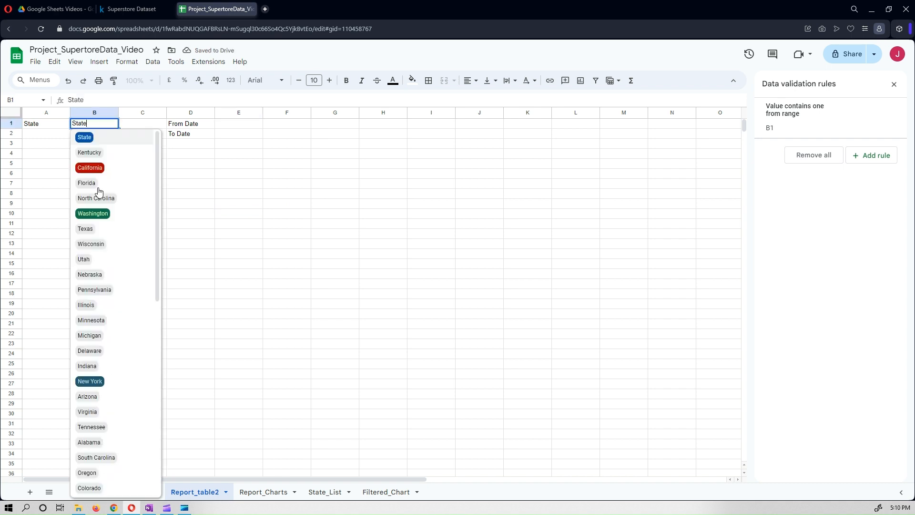
left_click(329, 185)
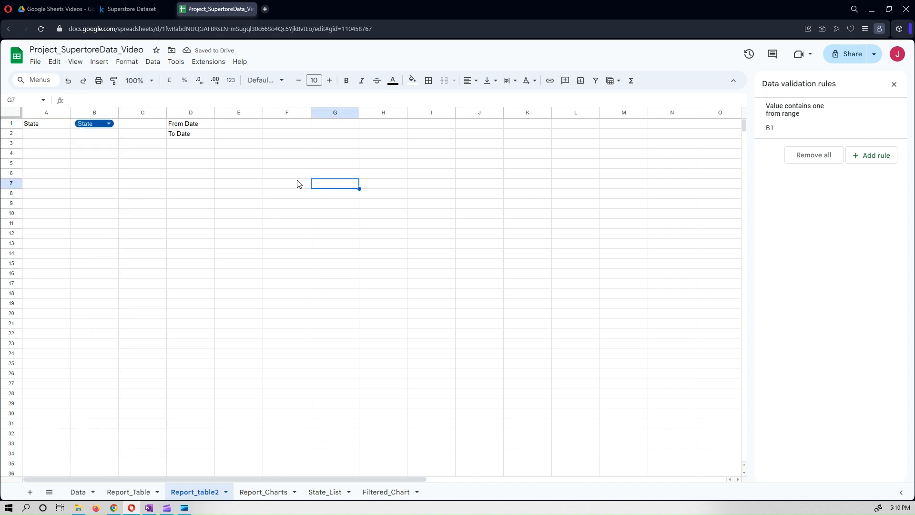
- Copy the From Date and To Date values from E1:E2 of Report_Table into E1:E2 of Report_table2
left_click(228, 126)
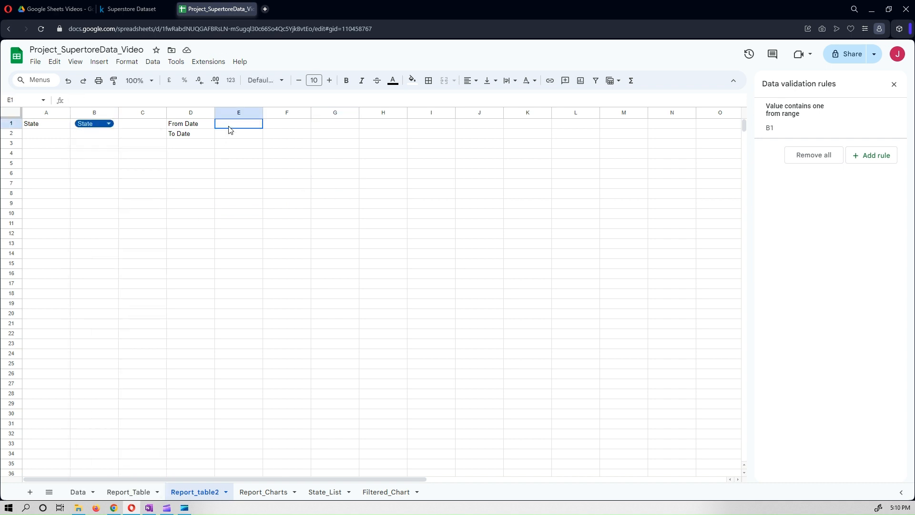
left_click(135, 491)
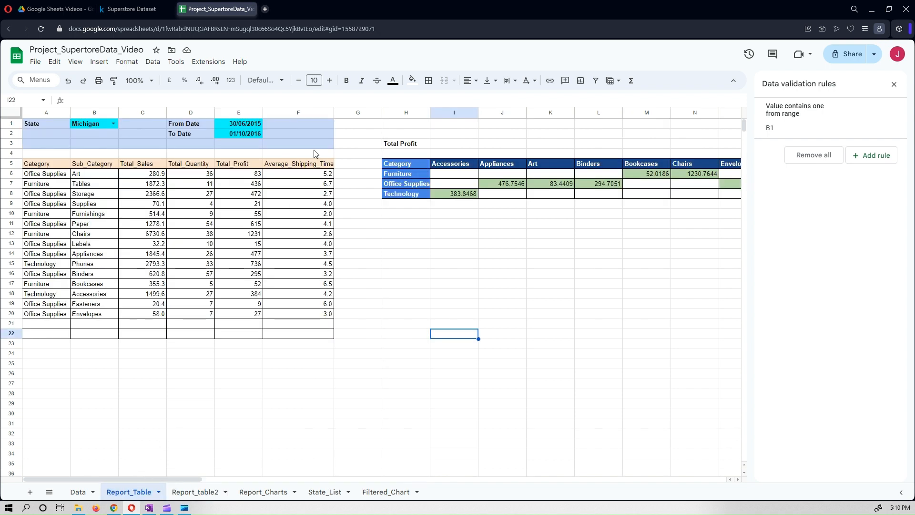
left_click(246, 128)
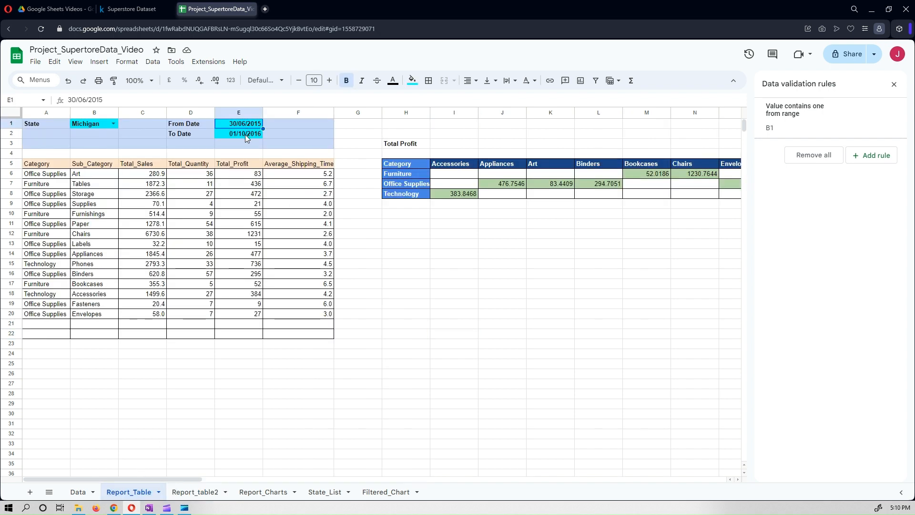
left_click(245, 135, "shift")
key("ctrl+c")
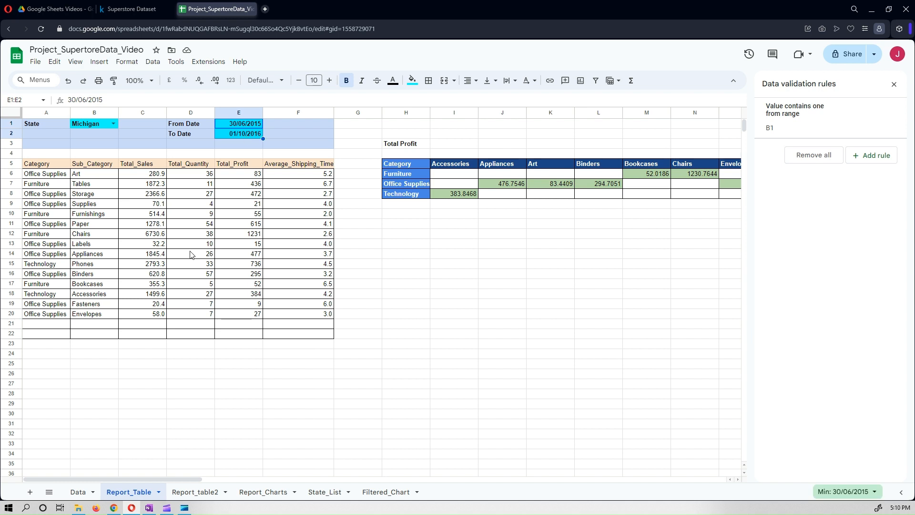
left_click(206, 492)
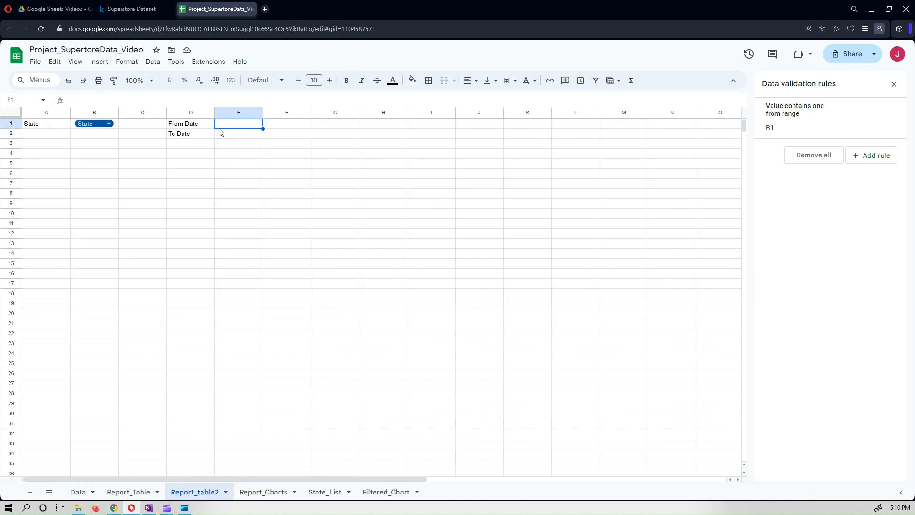
key("ctrl+v")
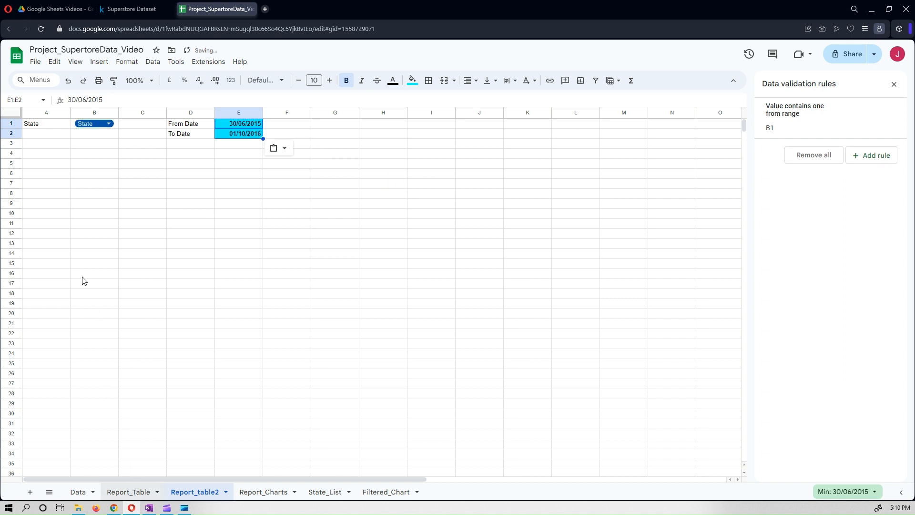
- List the unique Category and Sub-Category pairs from cell A6 of Report_table2 with =UNIQUE(Data!L:M)
key("ctrl+shift+Page_Up")
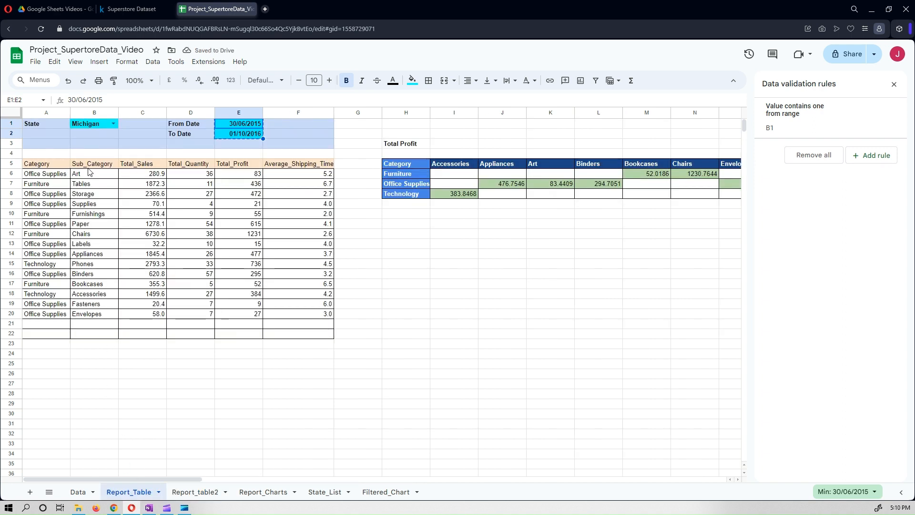
left_click(189, 497)
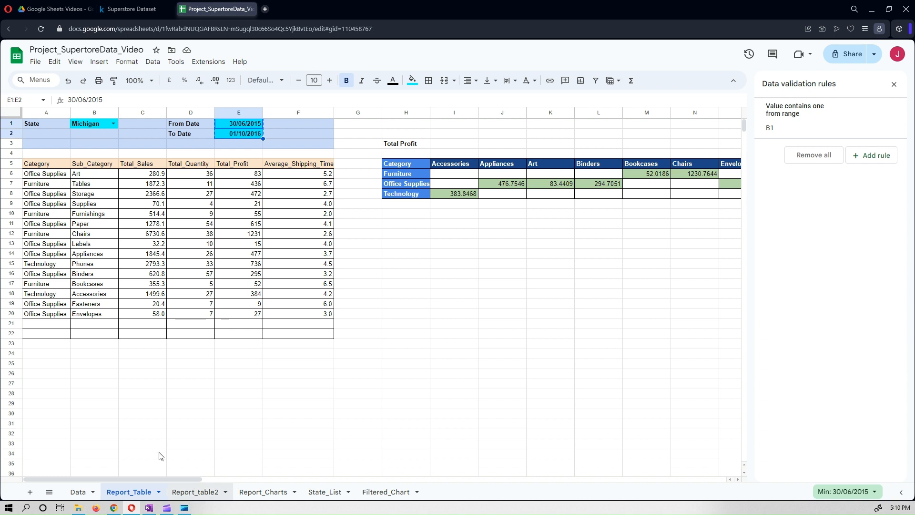
left_click(41, 174)
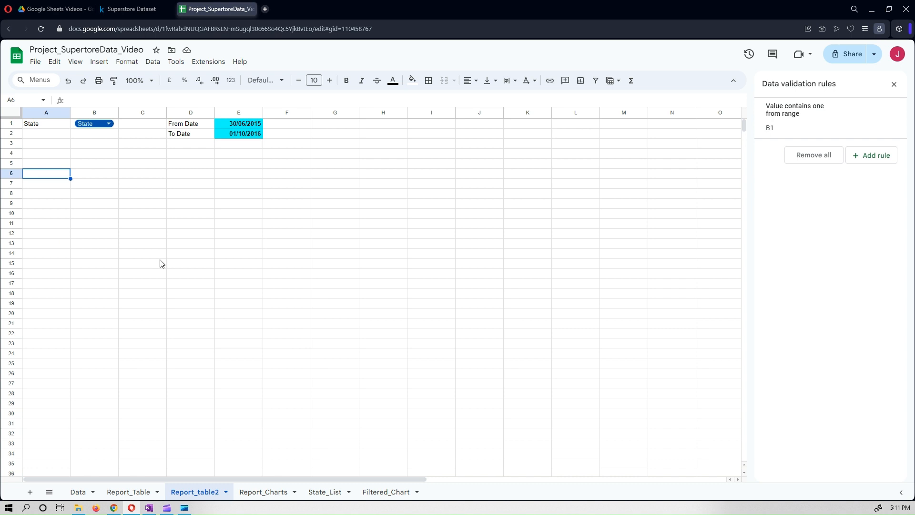
type("=uni")
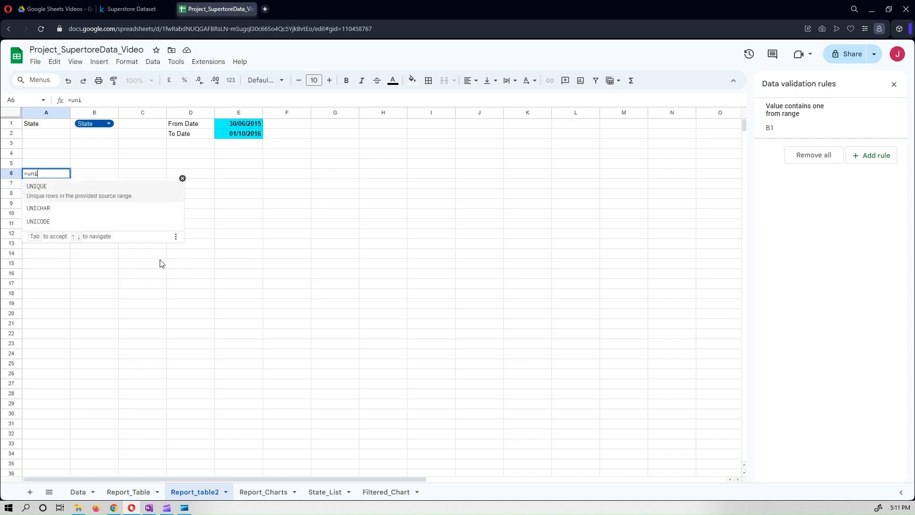
key("Tab")
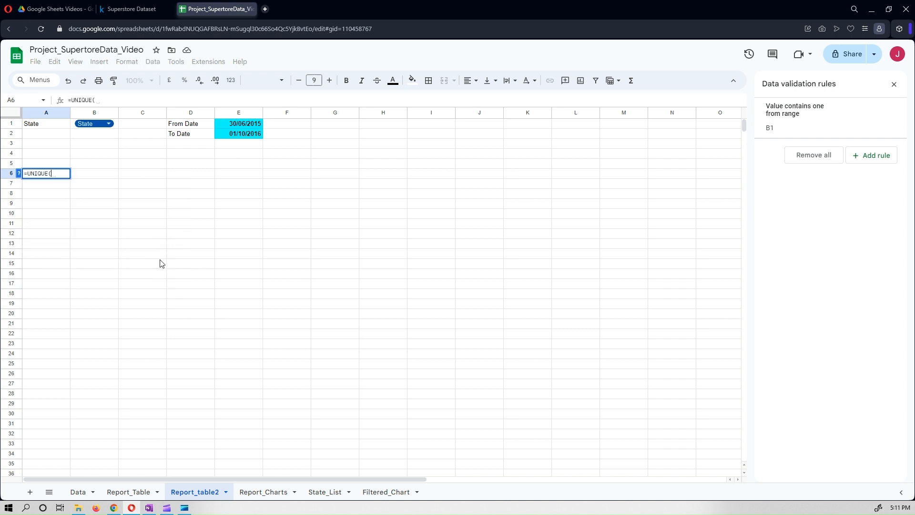
left_click(78, 493)
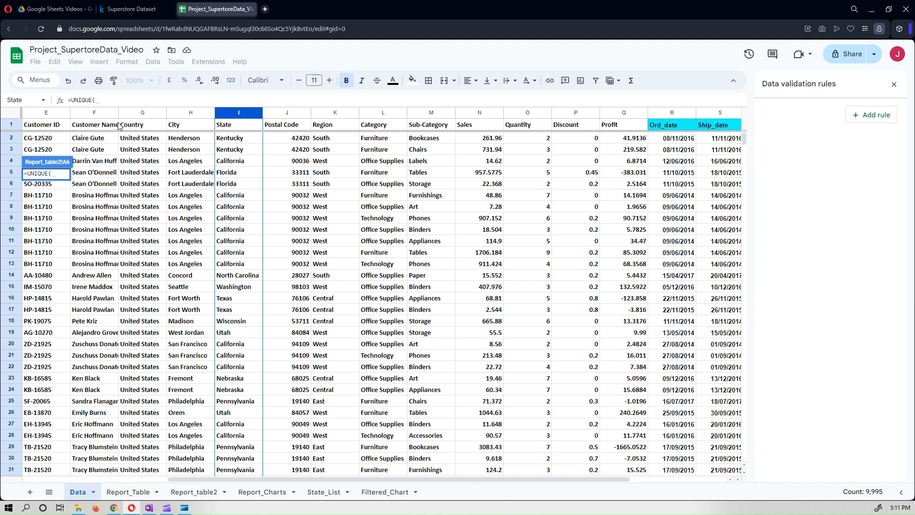
left_click(385, 116)
left_click(429, 114, "shift")
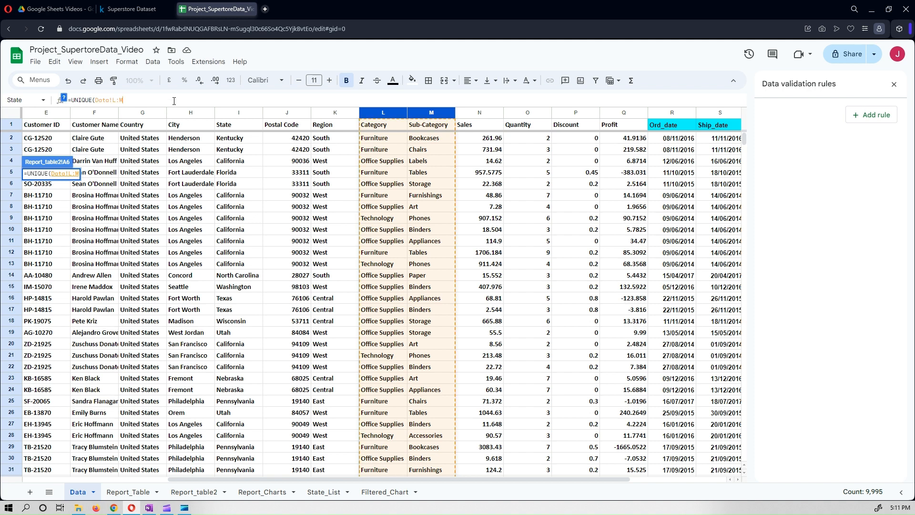
type(")")
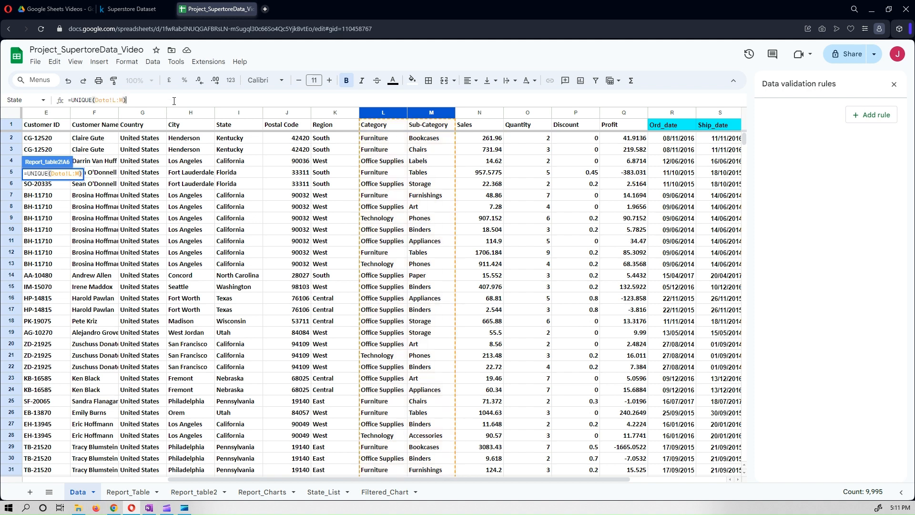
key("Return")
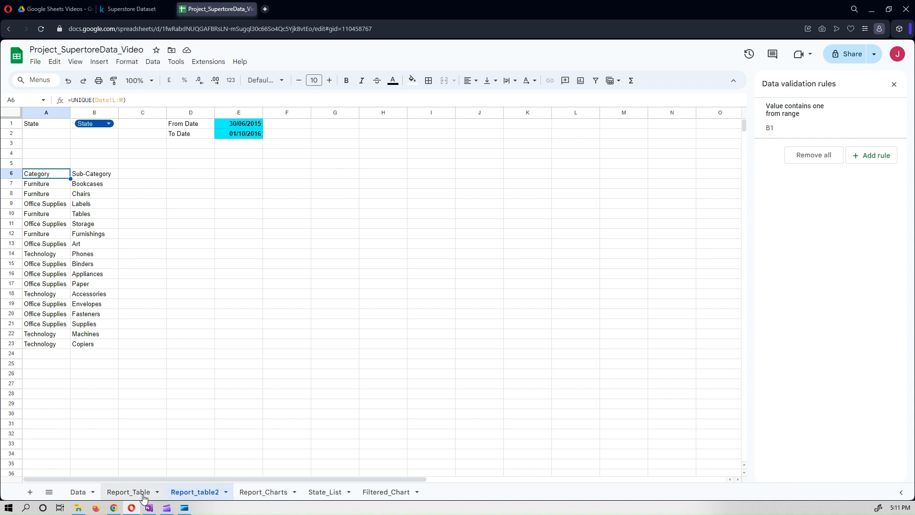
- Copy the Total_Sales through Average_Shipping_Time headers from Report_Table to C6:F6 of Report_table2 and widen column F to fit its header
key("ctrl+Page_Up")
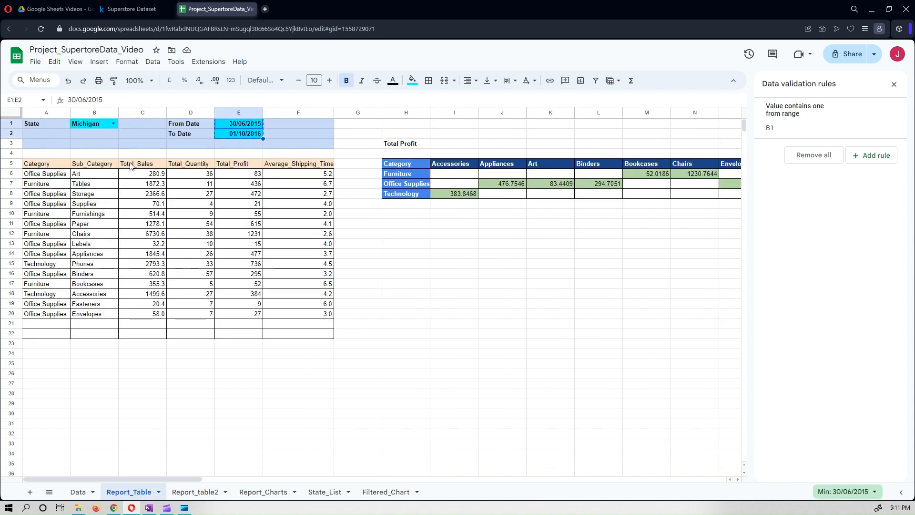
left_click(131, 166)
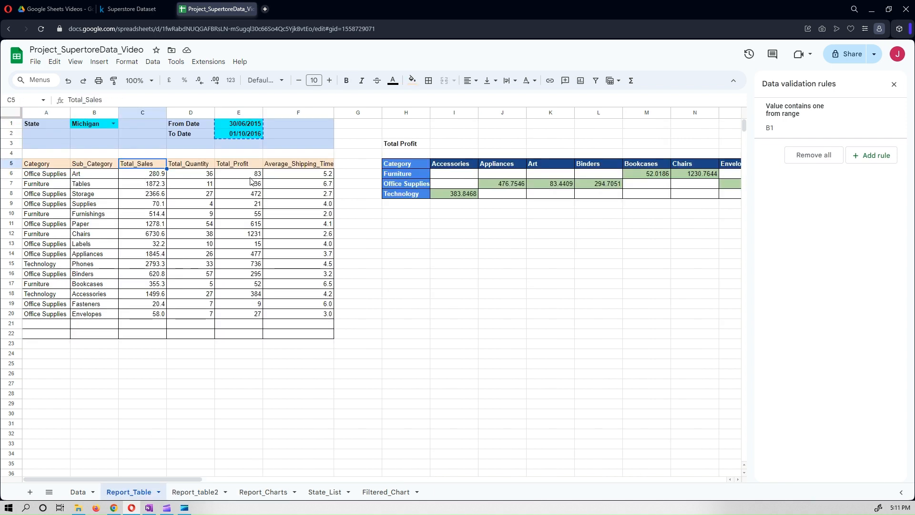
left_click(319, 167, "shift")
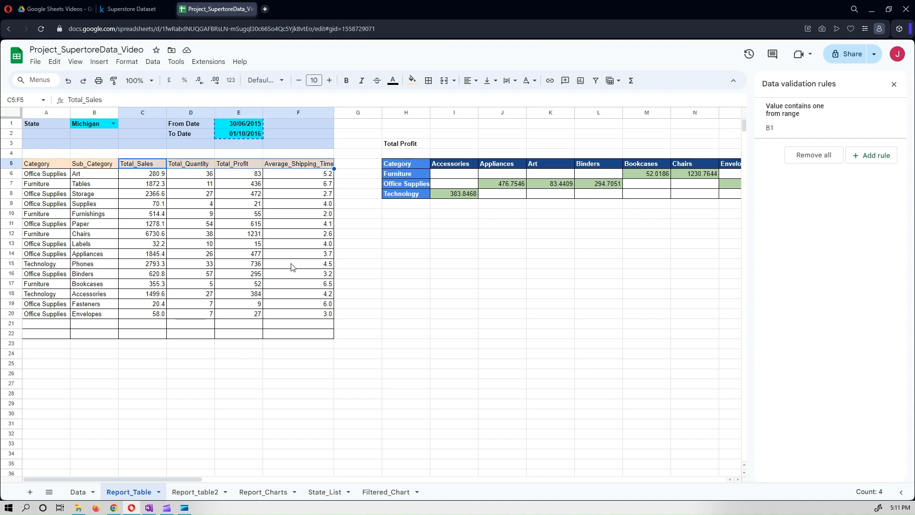
key("ctrl+c")
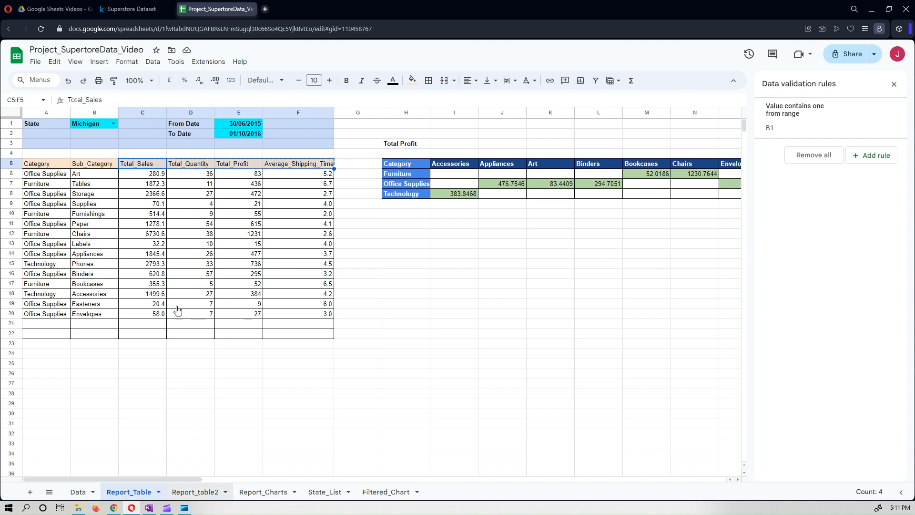
key("ctrl+shift+Page_Down")
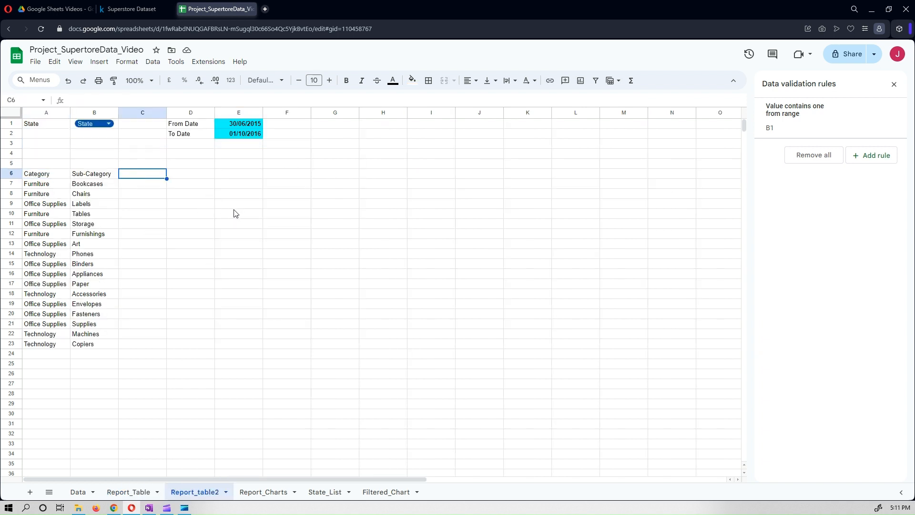
key("ctrl+v")
left_click(220, 335)
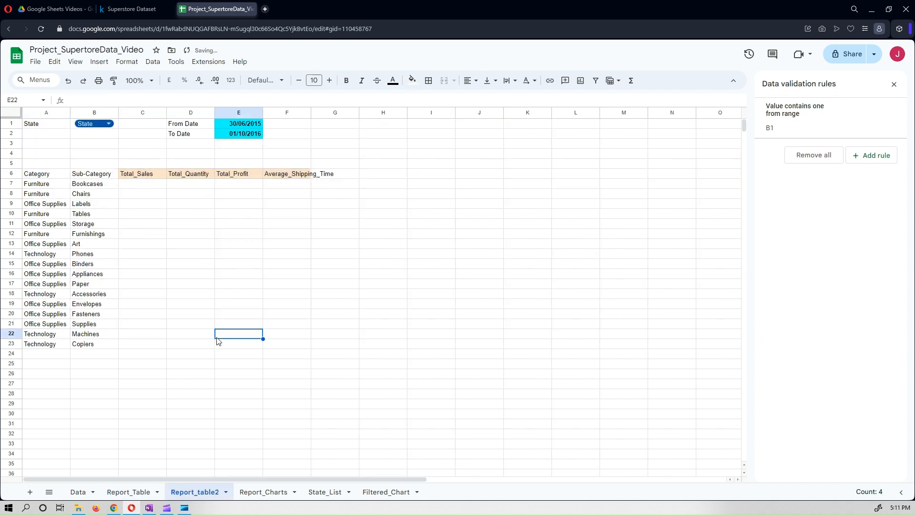
left_click_drag(311, 113, 334, 144)
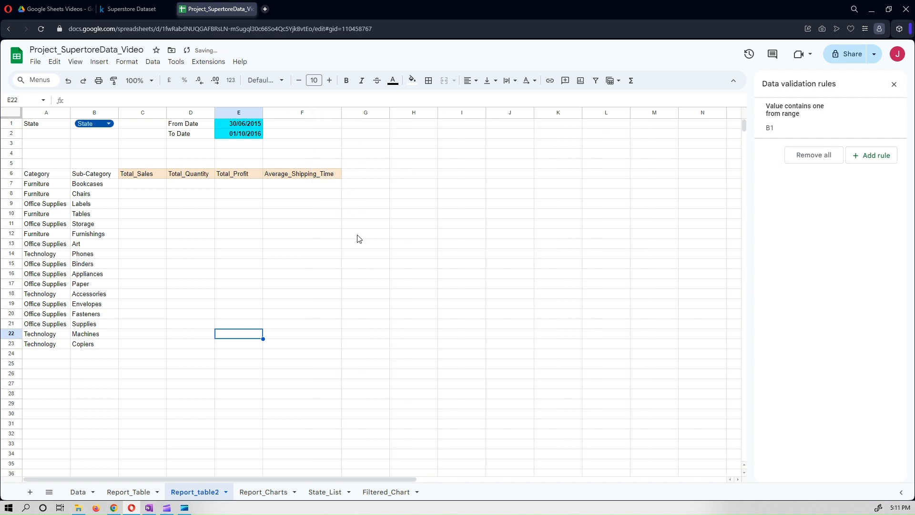
- Display the workbook's named ranges and check which Data columns Cat, Date, Discount, Order_Month and Profit cover
left_click(893, 83)
left_click(152, 62)
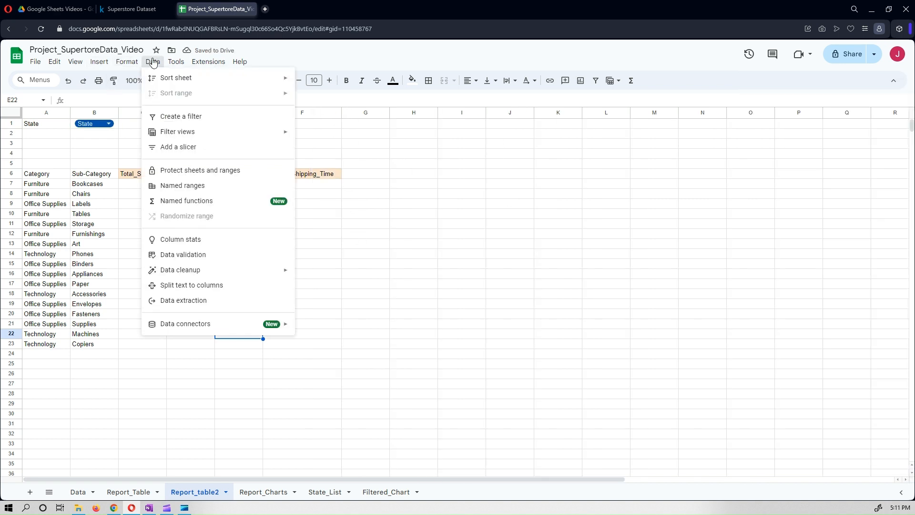
left_click(213, 187)
left_click(811, 139)
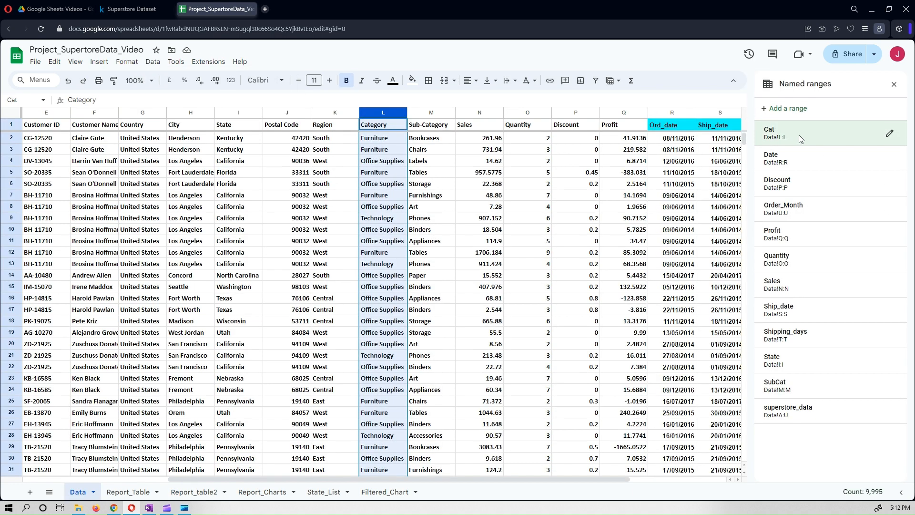
left_click(780, 162)
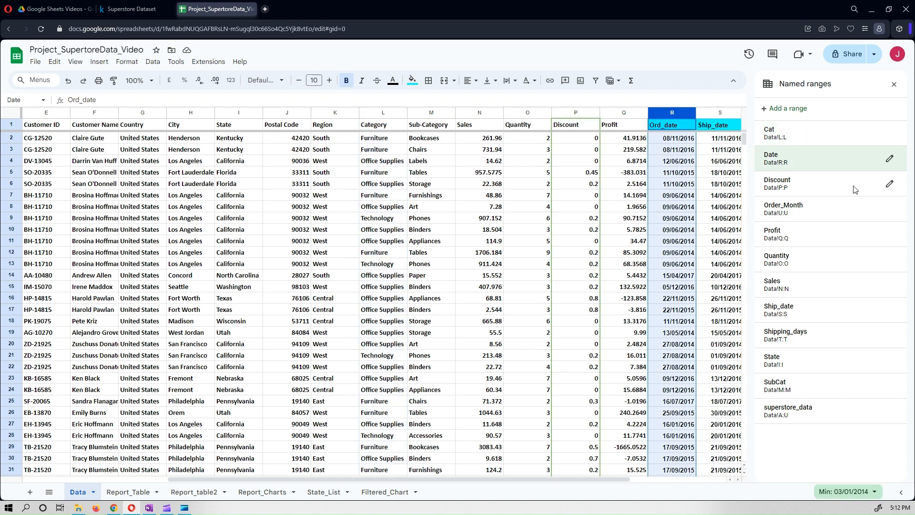
left_click(838, 190)
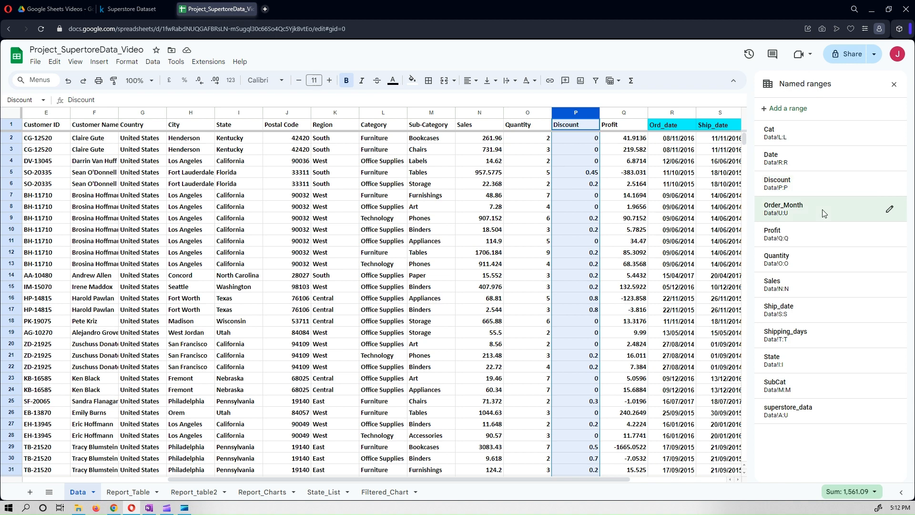
left_click(828, 206)
left_click(814, 238)
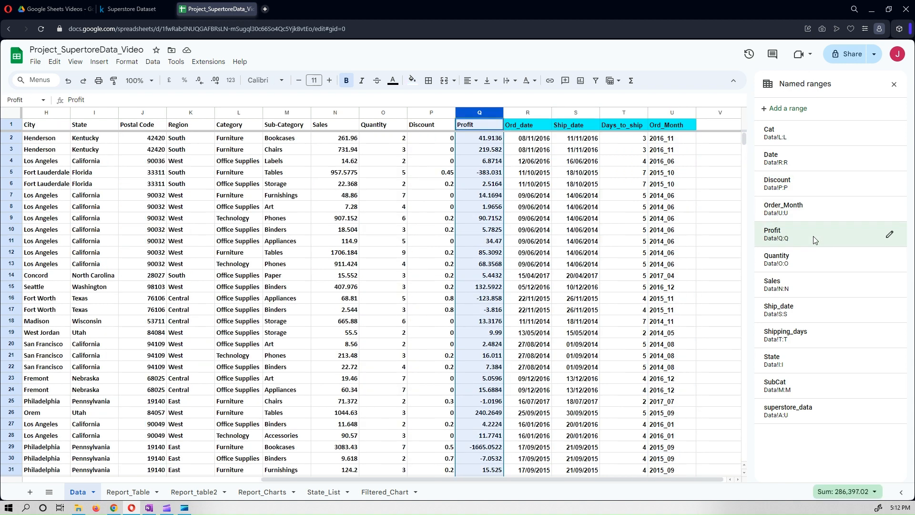
- Check which Data columns the named ranges Quantity, Sales, Ship_date, Shipping_days, State and SubCat cover
left_click(808, 263)
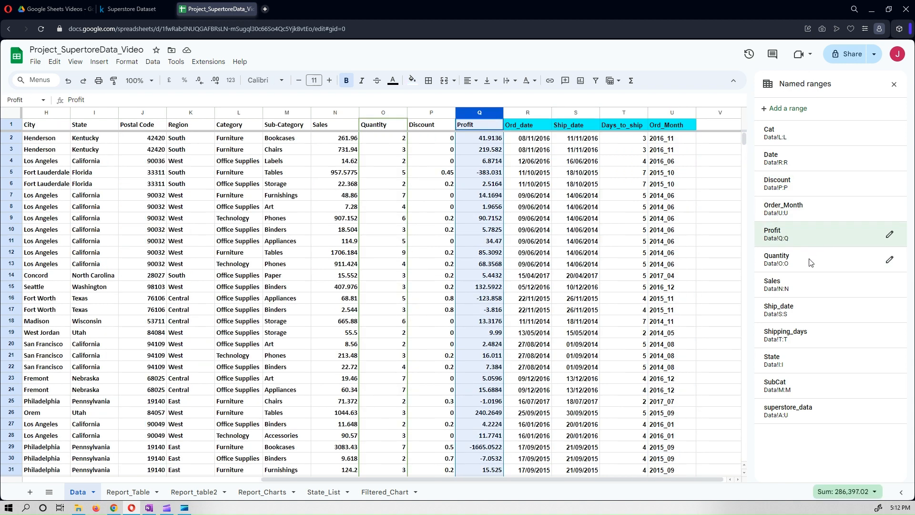
left_click(802, 288)
left_click(801, 315)
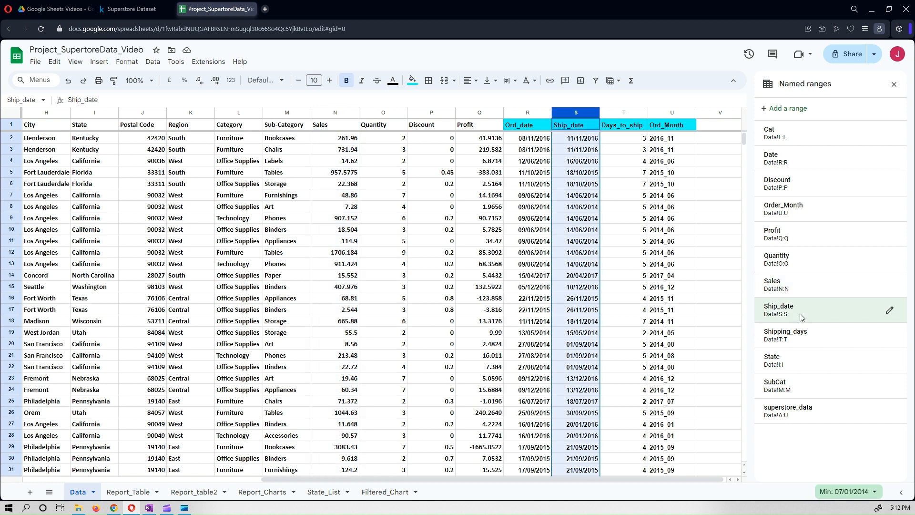
left_click(800, 338)
left_click(795, 363)
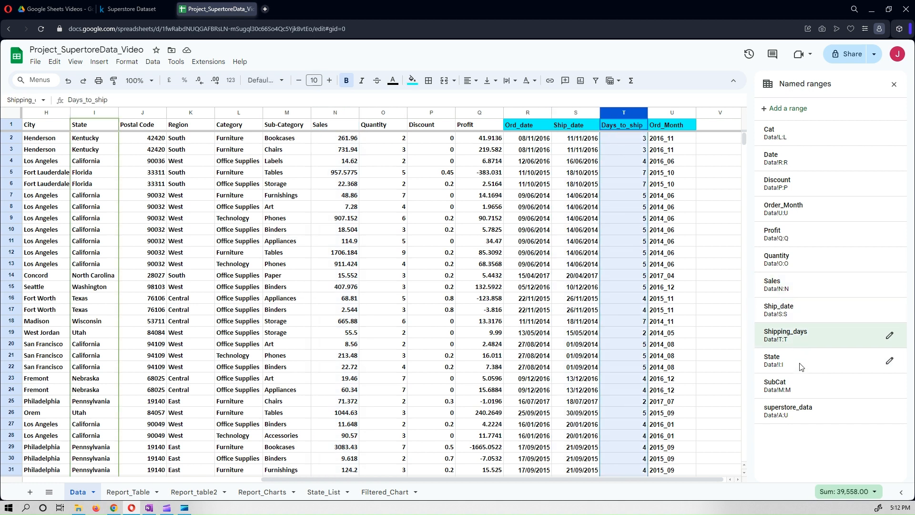
left_click(794, 382)
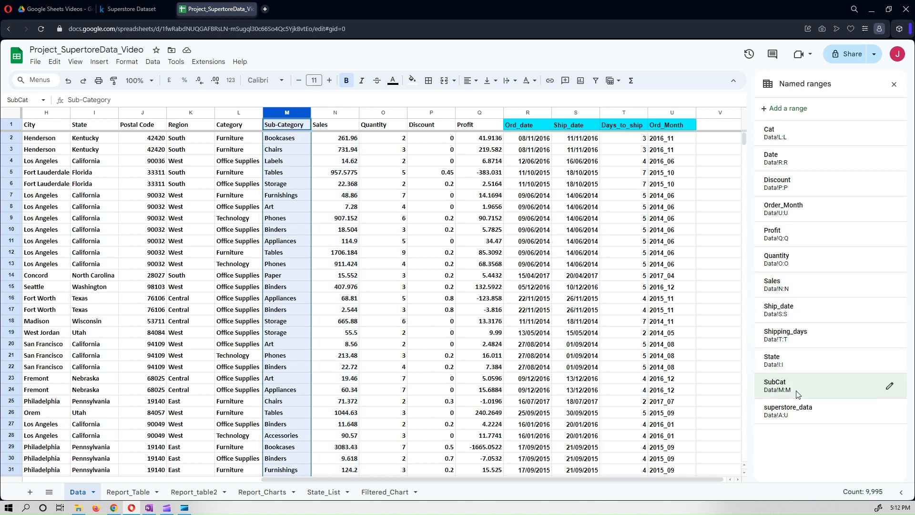
- Examine the full column extent of the superstore_data named range, then close the named ranges list
left_click(801, 415)
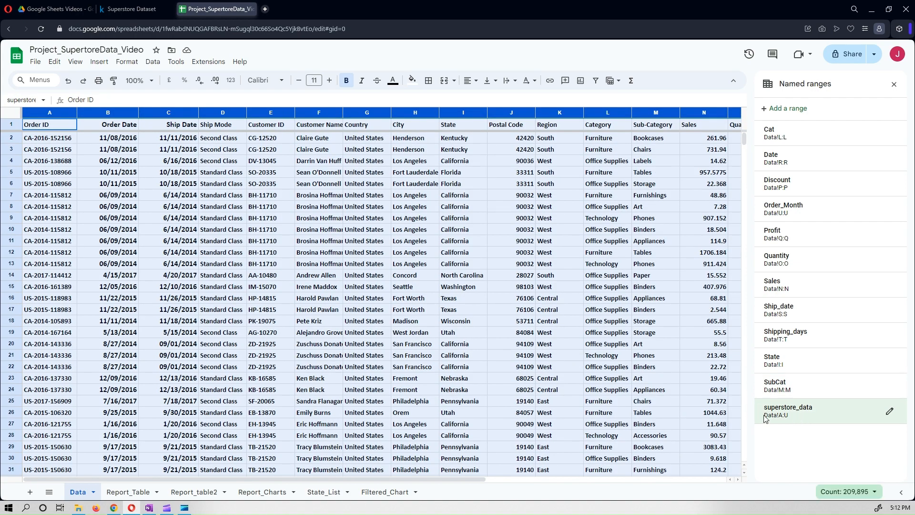
left_click_drag(473, 480, 714, 481)
left_click_drag(632, 506, 451, 484)
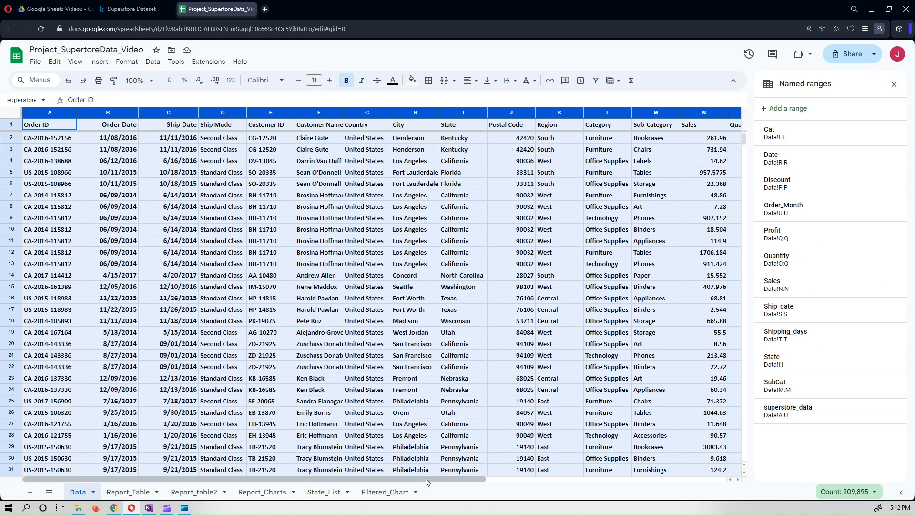
left_click_drag(478, 480, 698, 509)
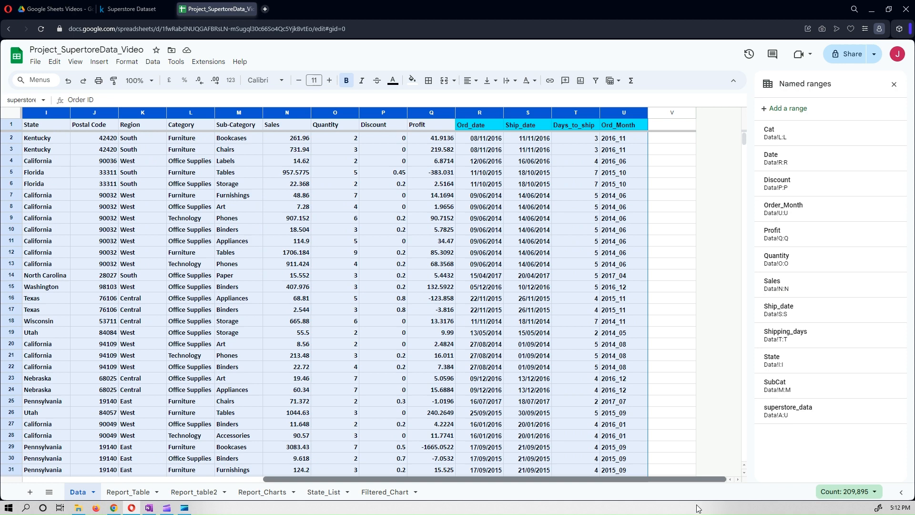
left_click(894, 84)
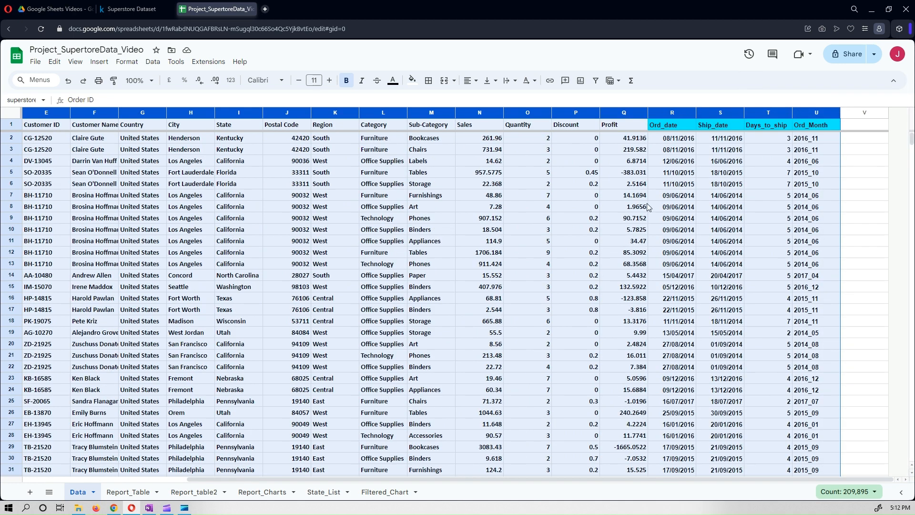
- Rename the named range Date, which covers column R of the Data sheet, as Ord_Date
left_click(419, 207)
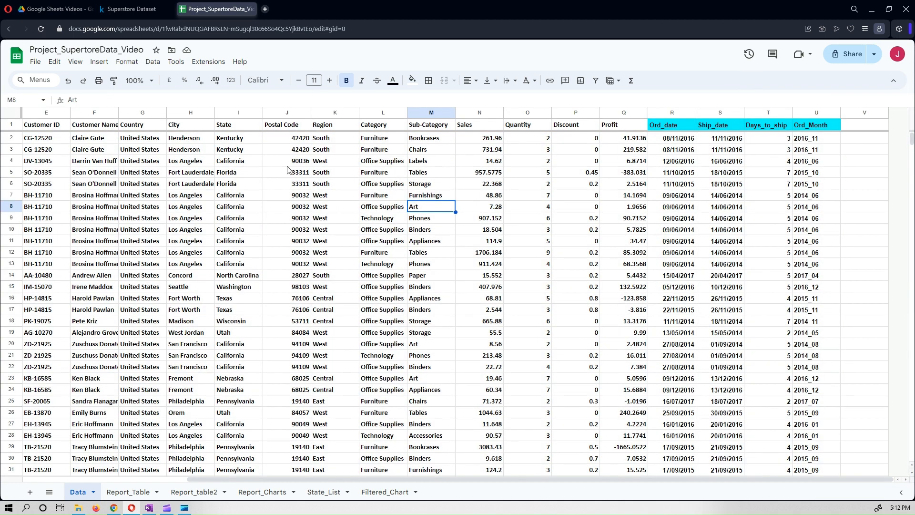
left_click(153, 61)
left_click(201, 187)
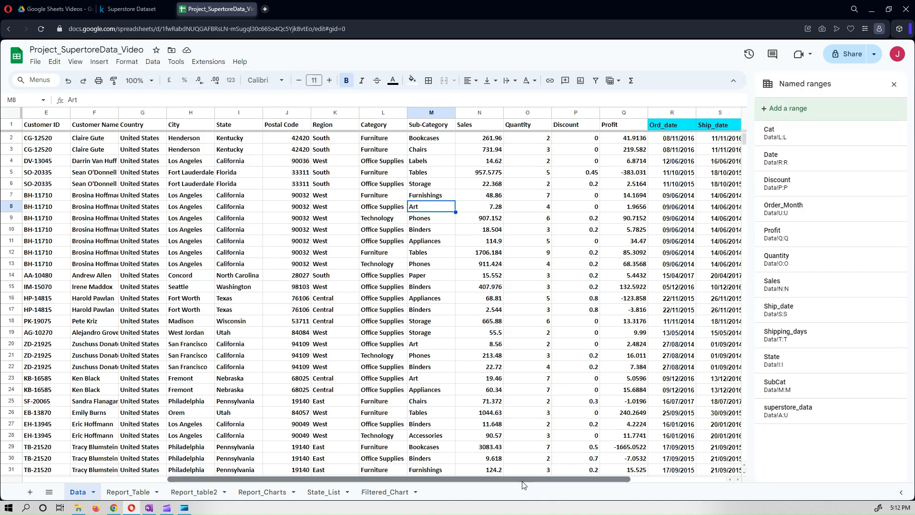
left_click_drag(519, 480, 614, 480)
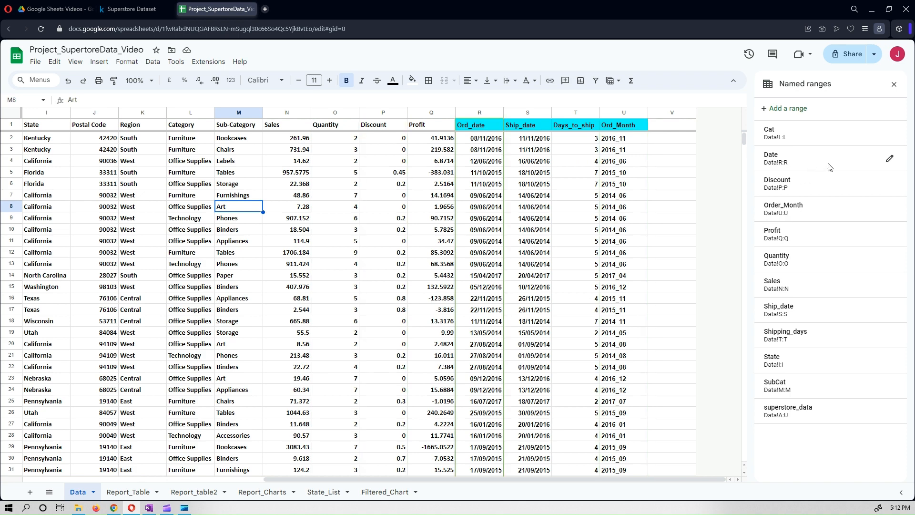
left_click(890, 159)
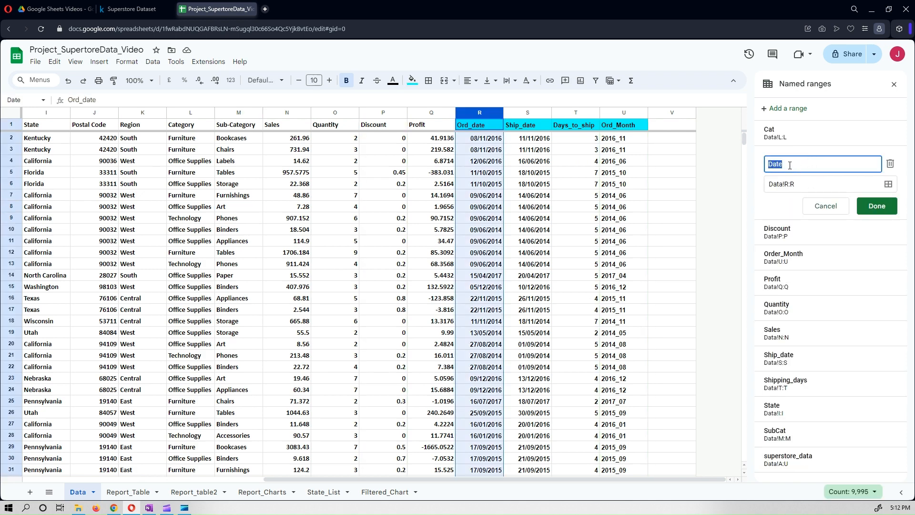
left_click(768, 165)
type("Ord_")
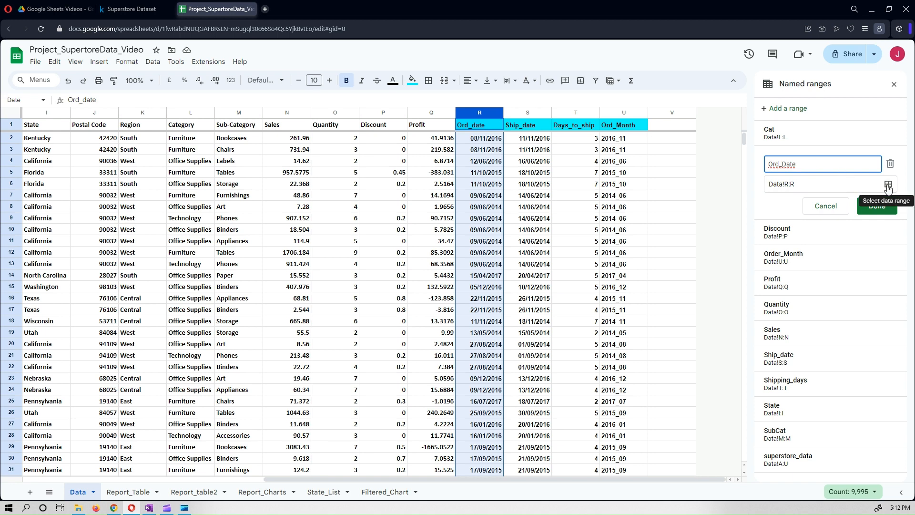
left_click(878, 208)
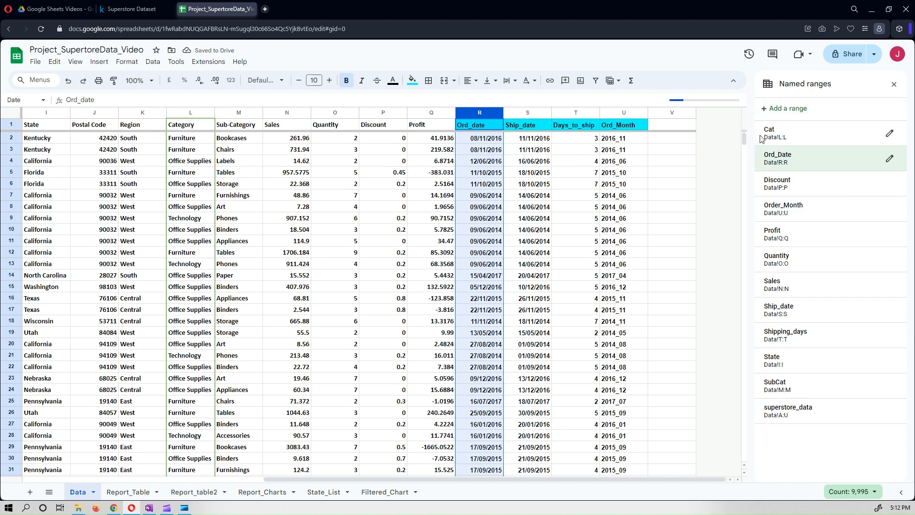
- Add a named range called PostalCode that covers the whole Postal Code column, Data!J:J
left_click(793, 110)
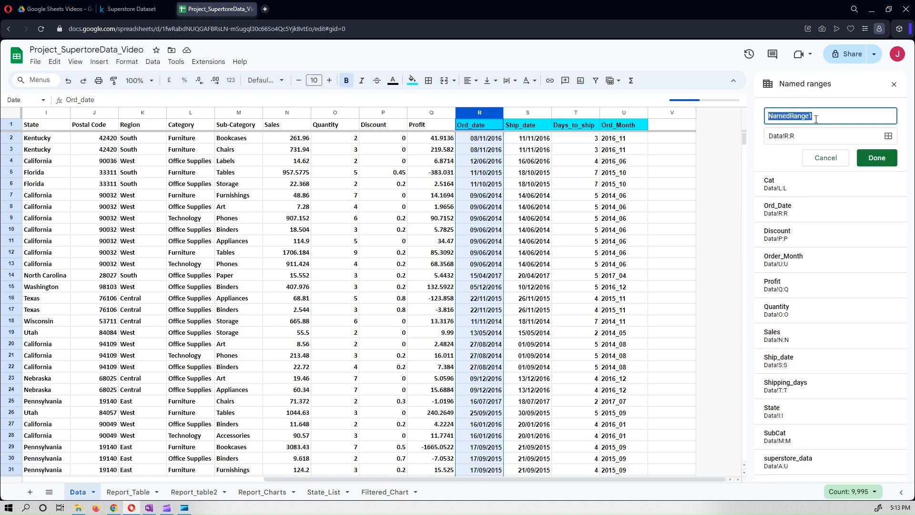
type("PostalCode")
left_click(888, 136)
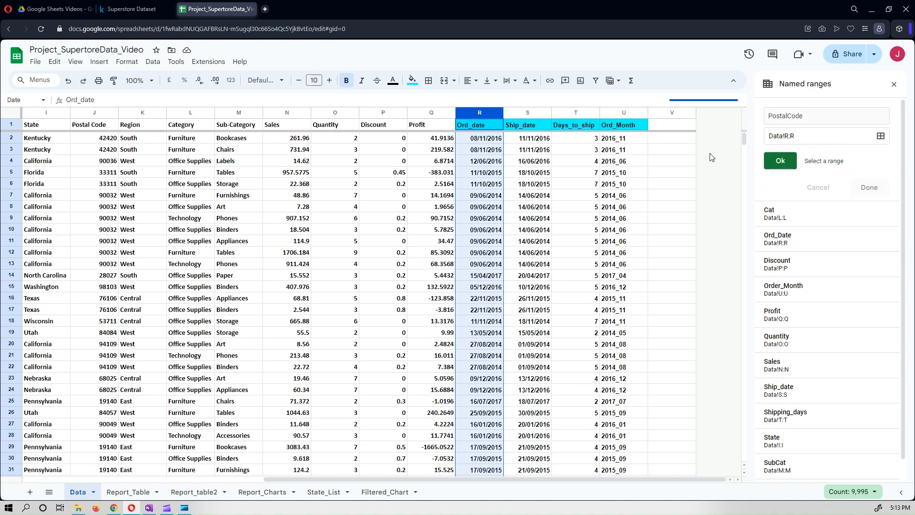
left_click(95, 113)
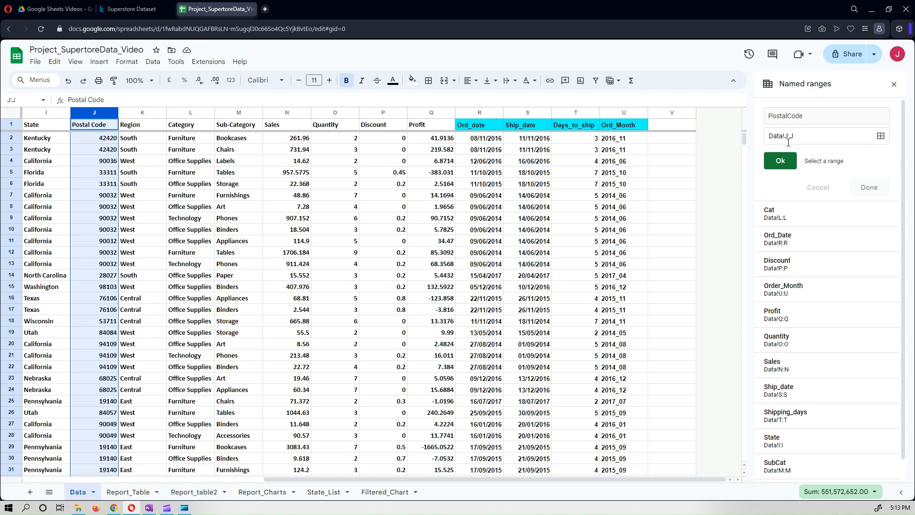
left_click(776, 163)
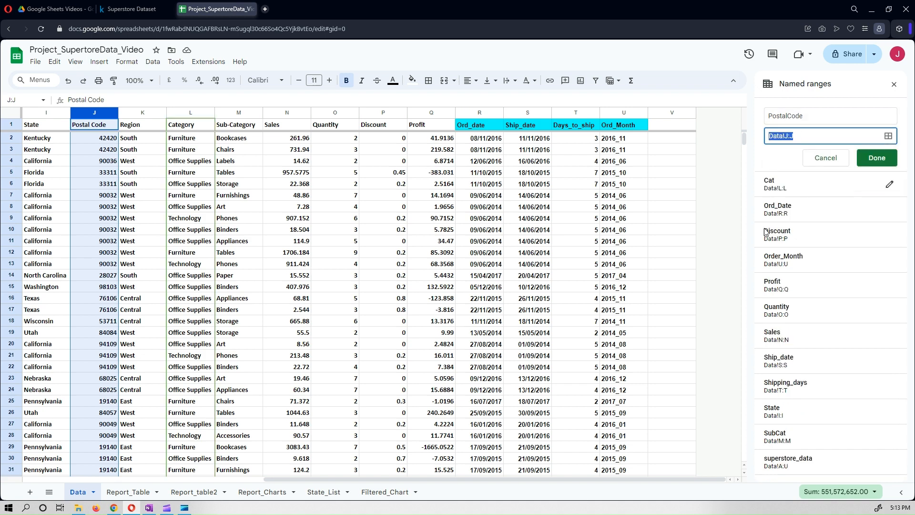
left_click(873, 158)
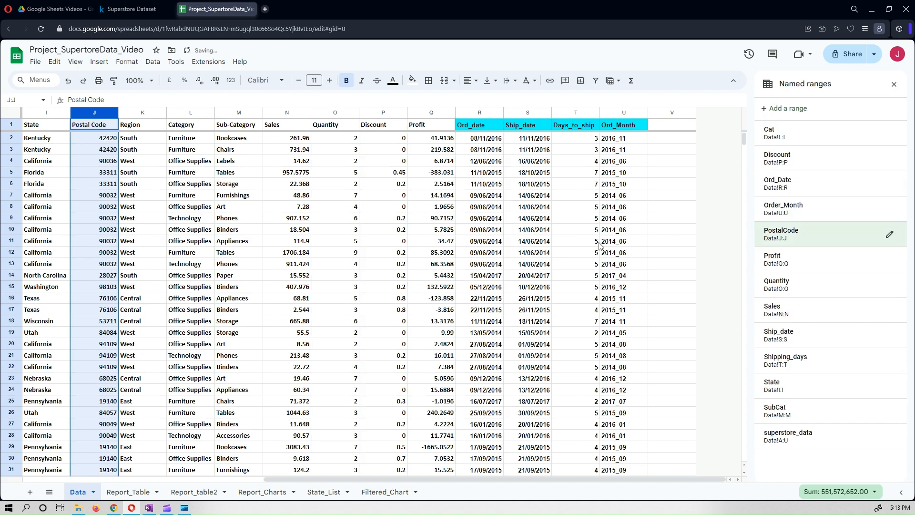
- Check which Data columns the Profit and PostalCode named ranges cover, then close the list and return to Report_table2
left_click(785, 257)
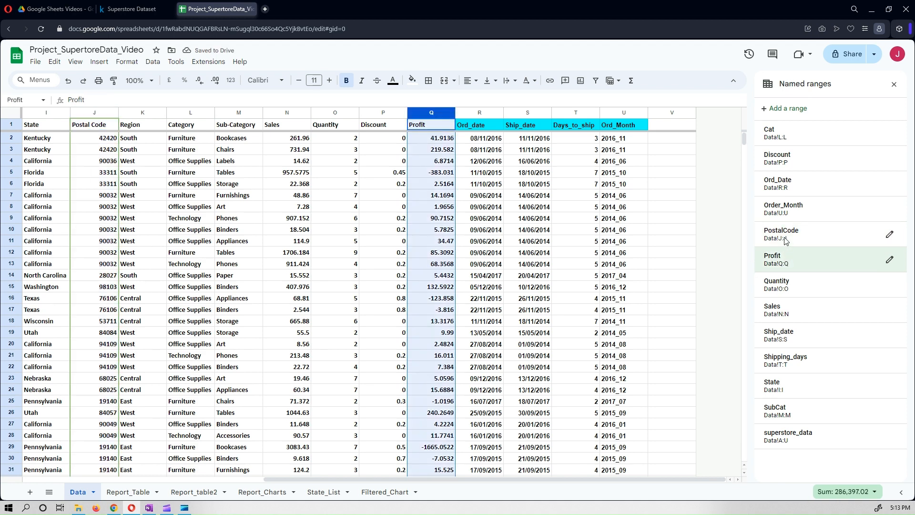
left_click(784, 240)
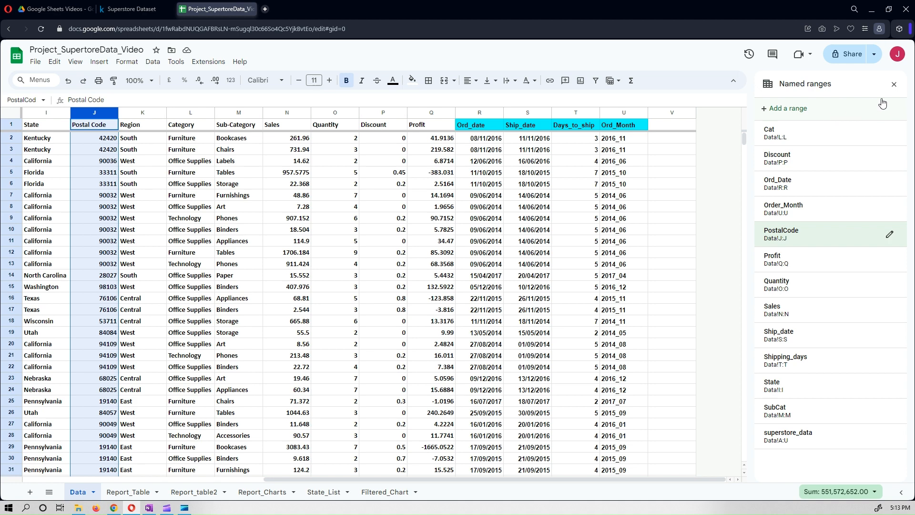
left_click(894, 85)
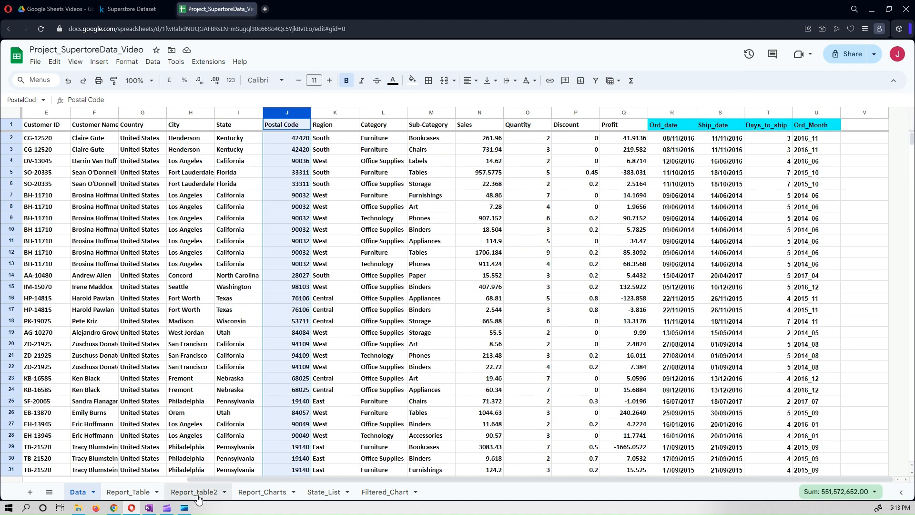
left_click(198, 495)
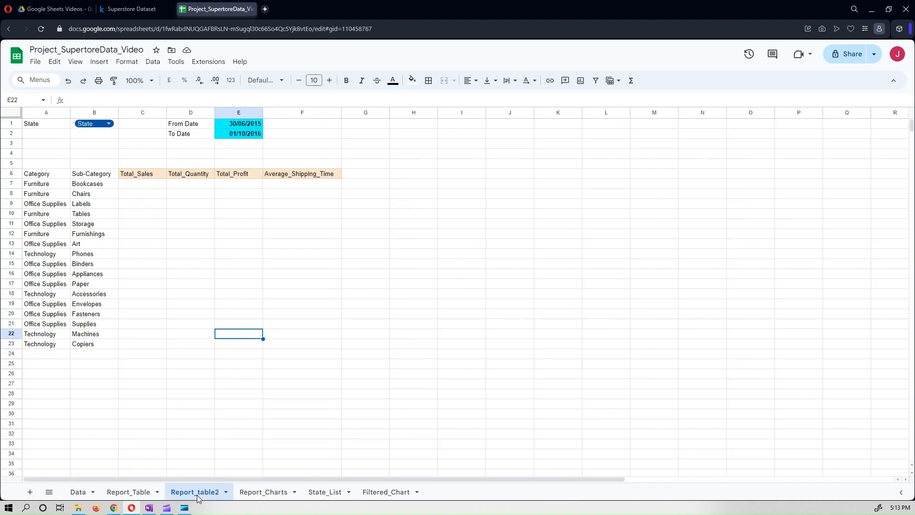
left_click(153, 185)
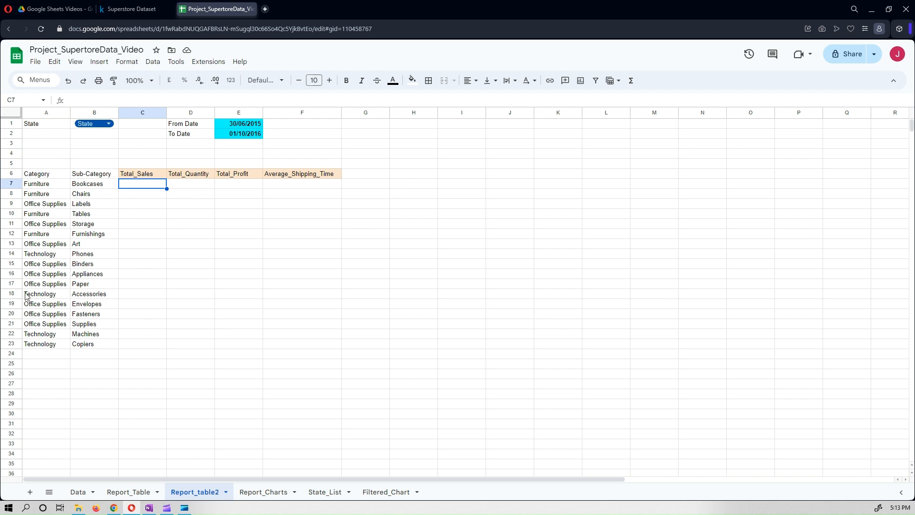
left_click(100, 123)
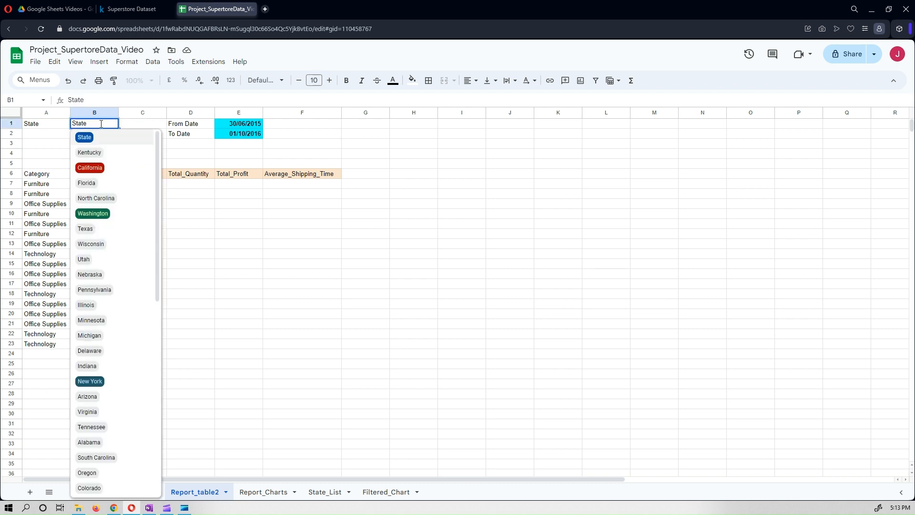
left_click(421, 235)
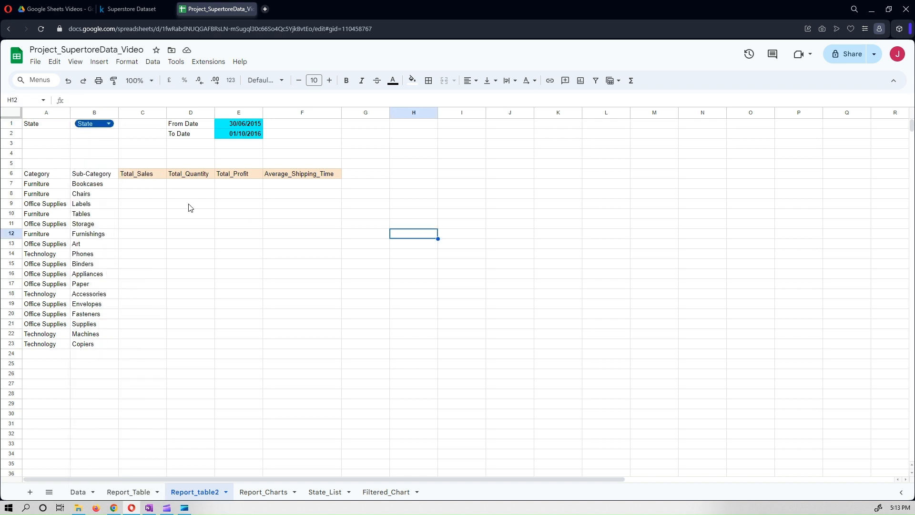
left_click(132, 188)
type("=")
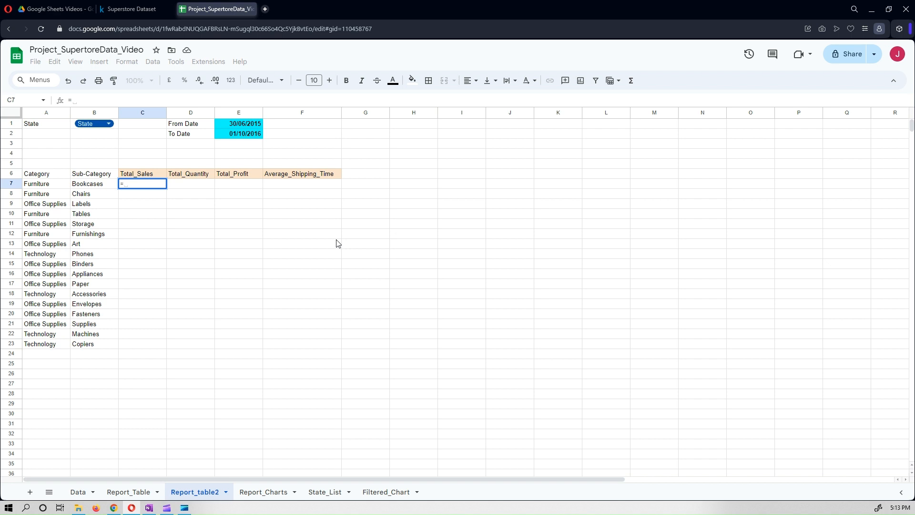
key("Escape")
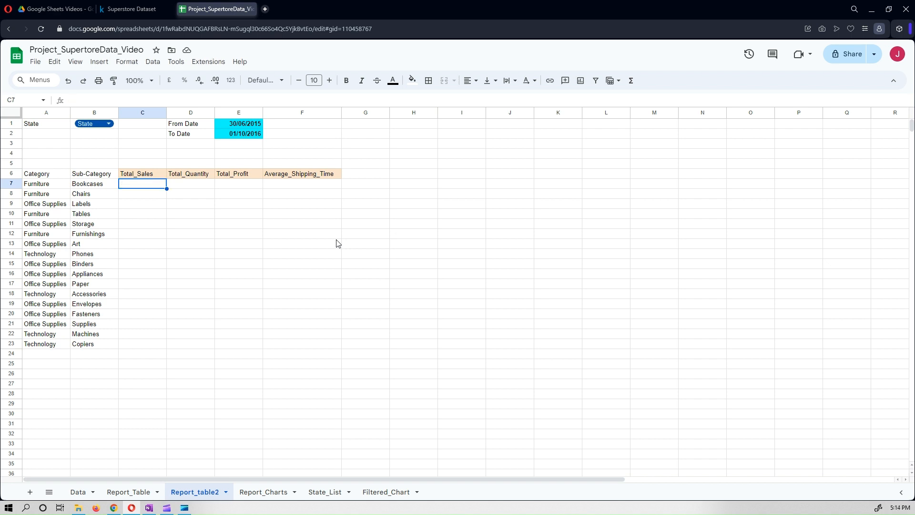
left_click(210, 285)
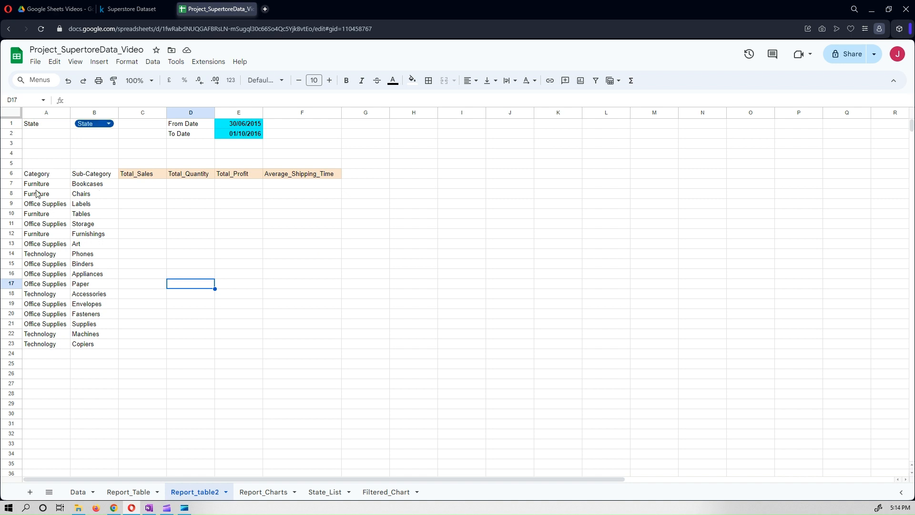
- Copy the Total_Sales header's formatting onto the Category and Sub-Category headers in A6:B6
left_click(127, 178)
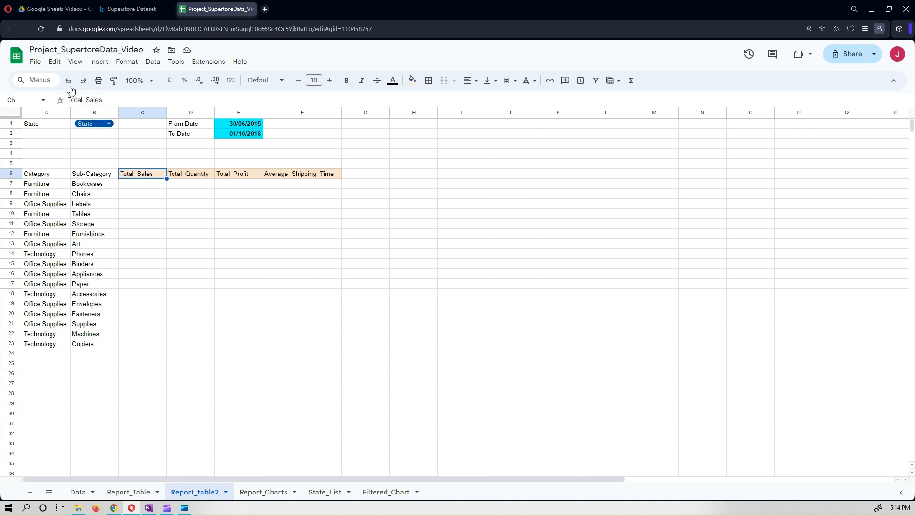
left_click(114, 80)
left_click_drag(50, 176, 97, 175)
left_click(328, 317)
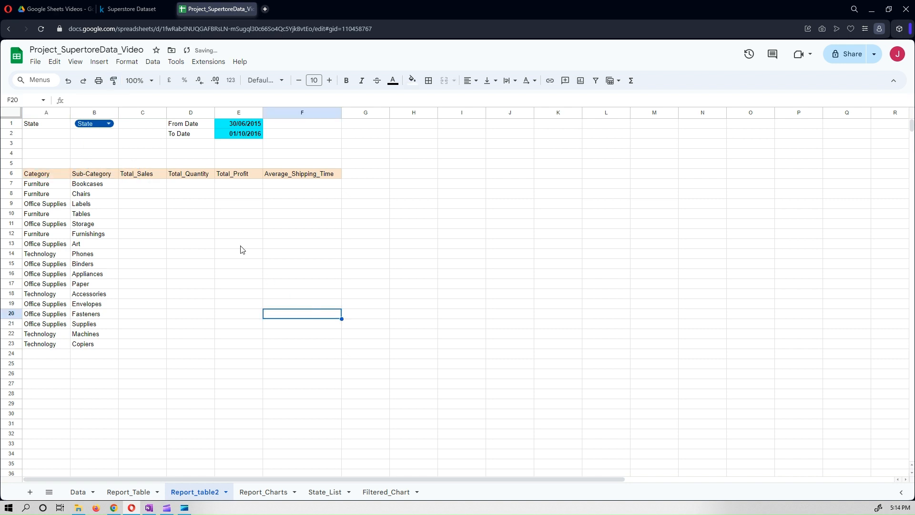
- Start the Total_Sales formula for Bookcases in C7 with IFERROR nested inside SUM: =SUM(IFERROR(
left_click(148, 188)
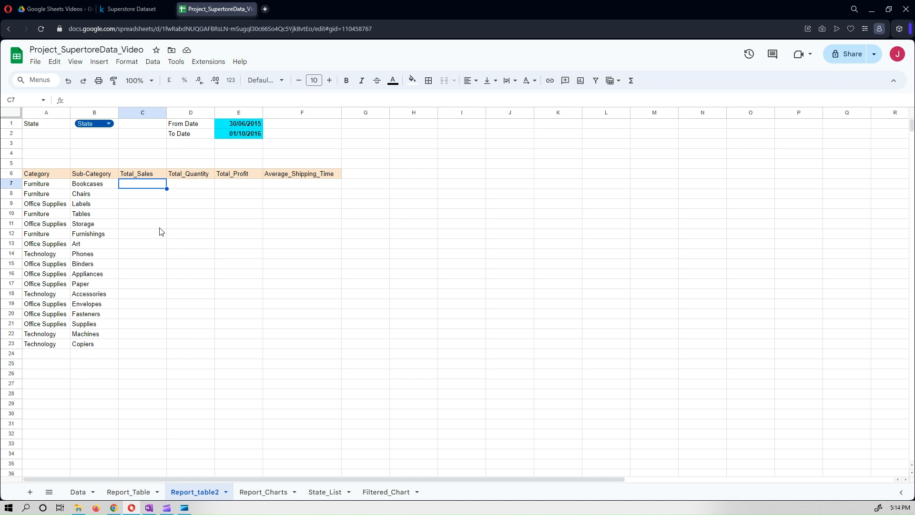
type("=")
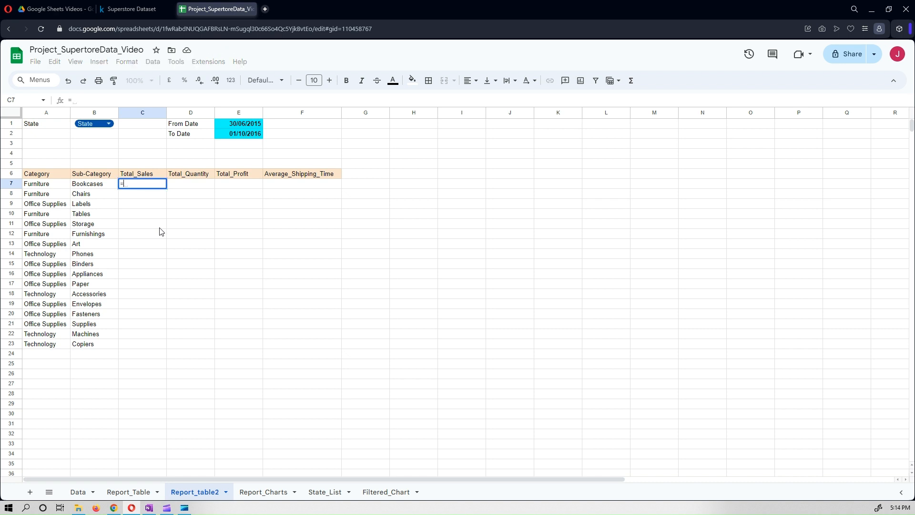
type("sum")
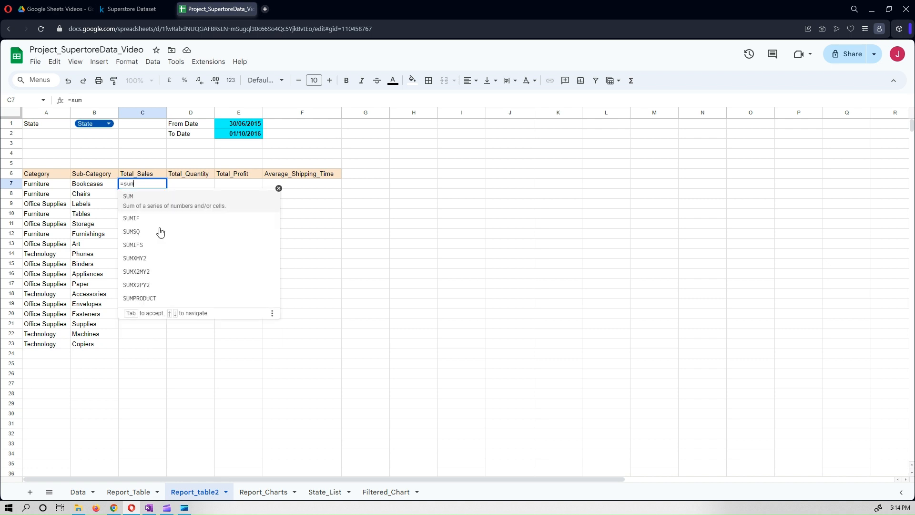
key("BackSpace")
key("BackSpace")
key("BackSpace")
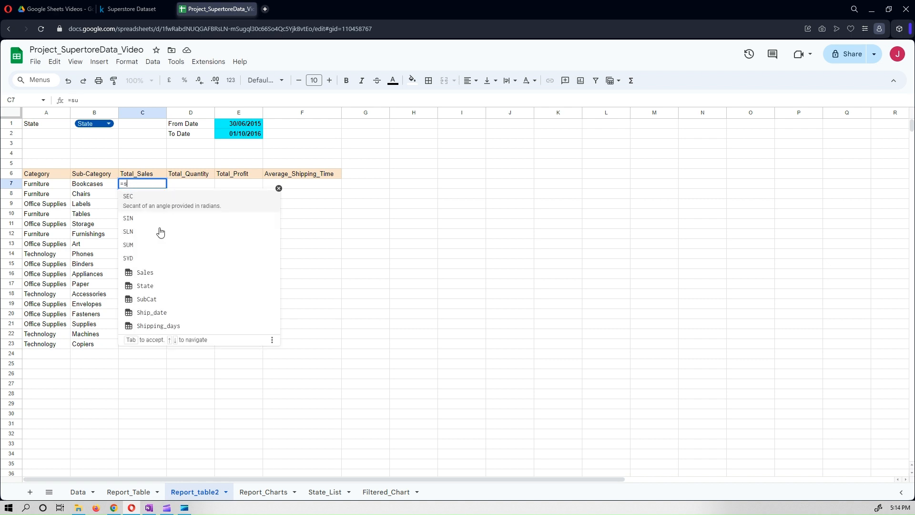
type("SUM")
key("Tab")
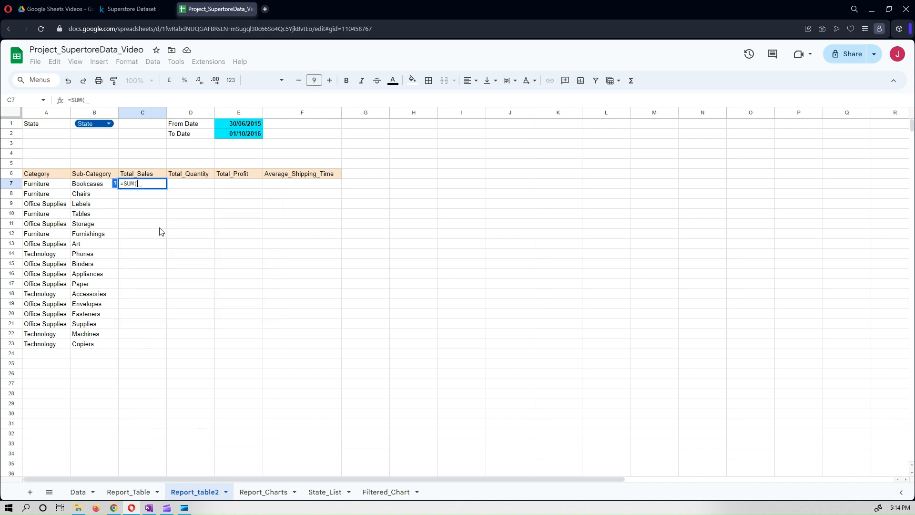
type("IFERROR")
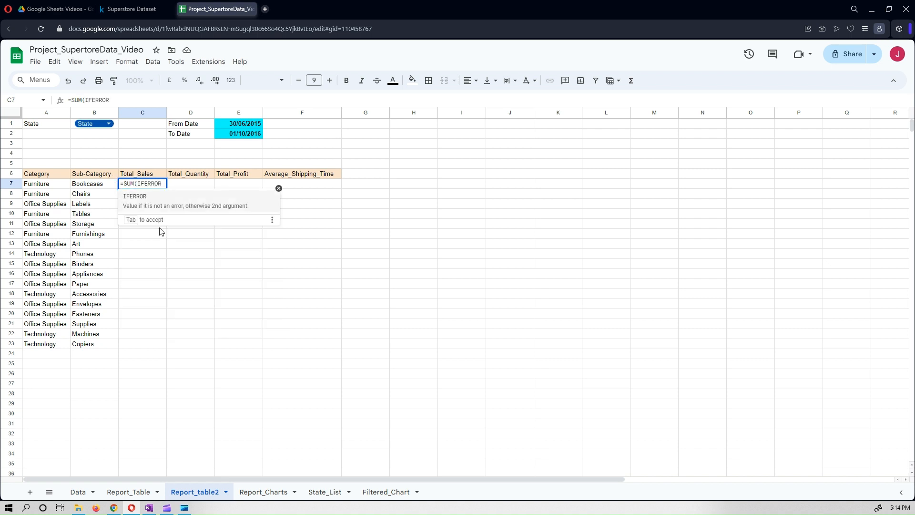
key("Tab")
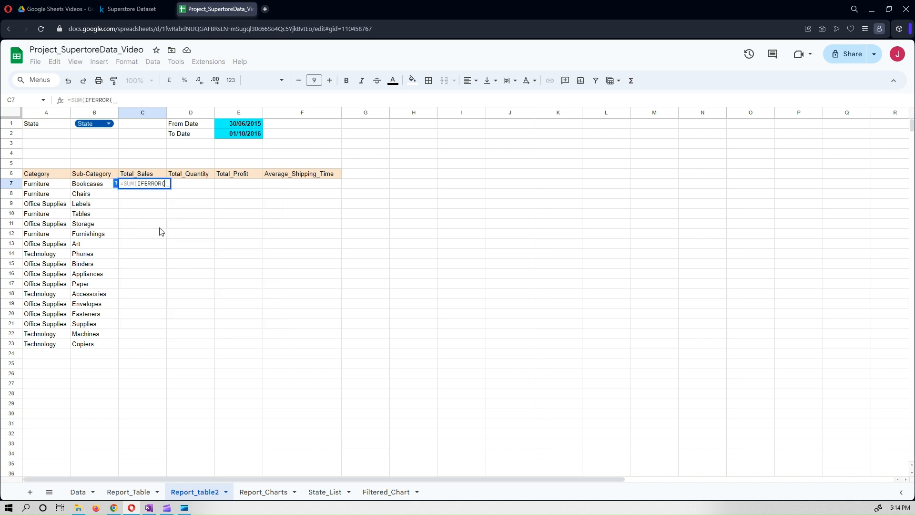
- Nest FILTER inside the C7 formula's IFERROR, with the Sales named range as the range to filter
type("FILTER")
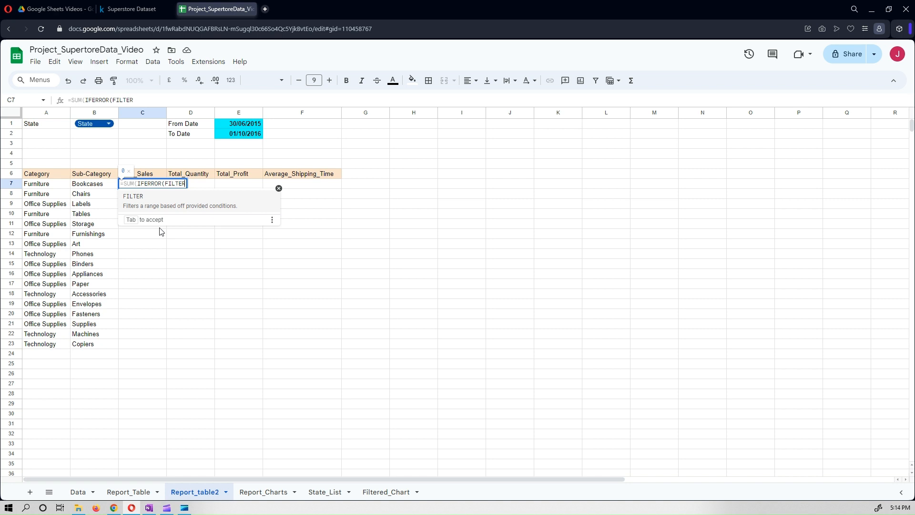
type("(")
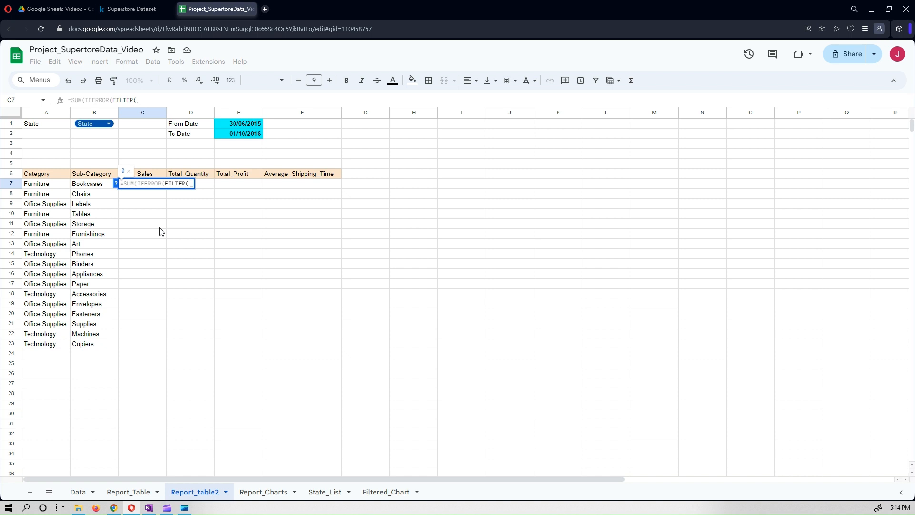
type("sa")
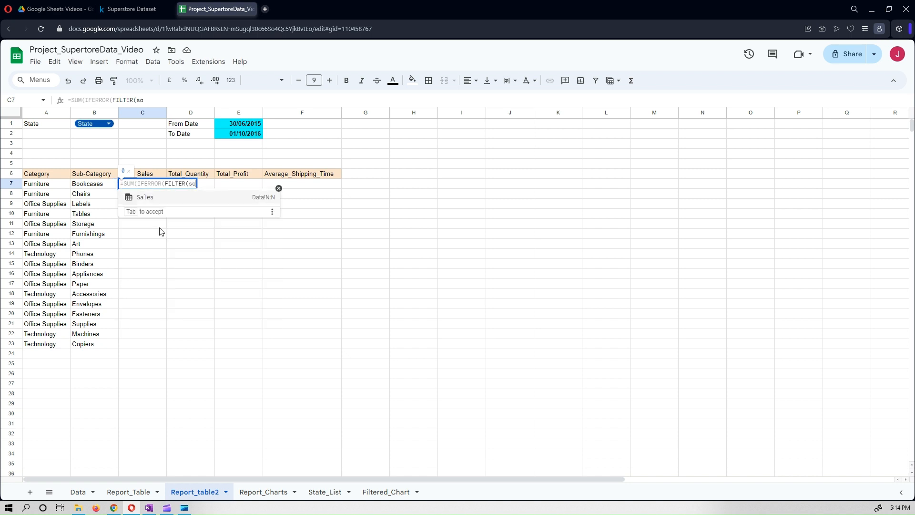
left_click(170, 200)
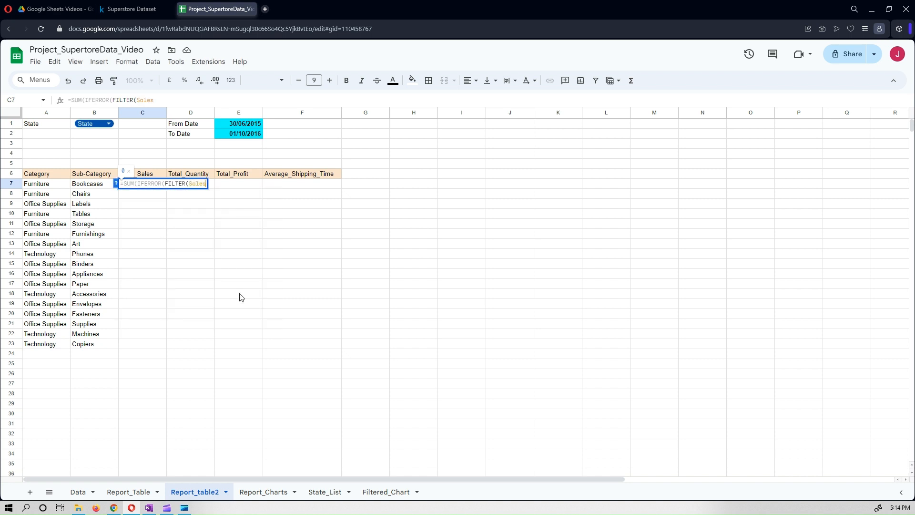
type(",")
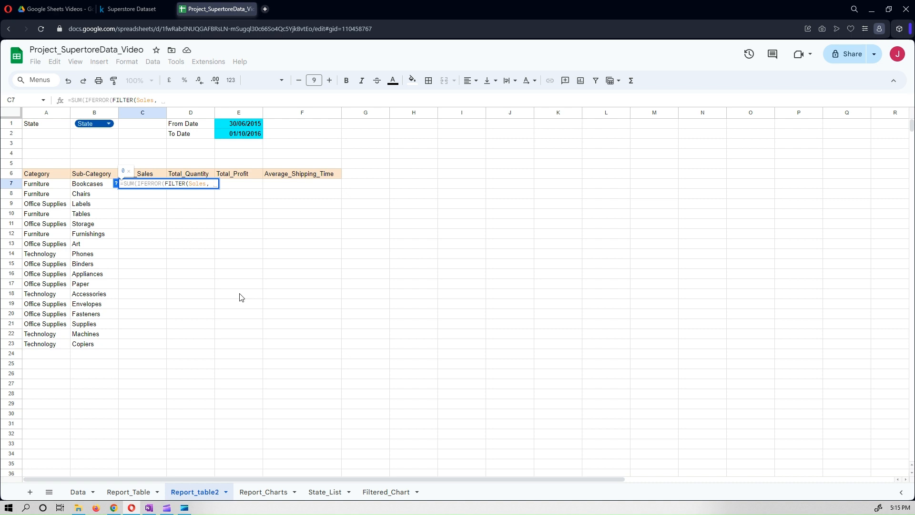
- Add an IF condition to the FILTER that tests $B$1 = "State" and returns State <> "" when true
type("IF")
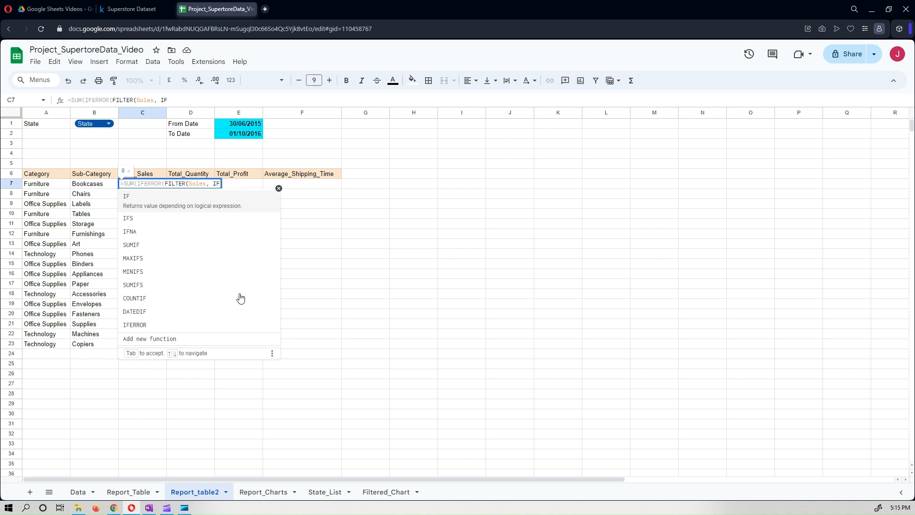
type("(")
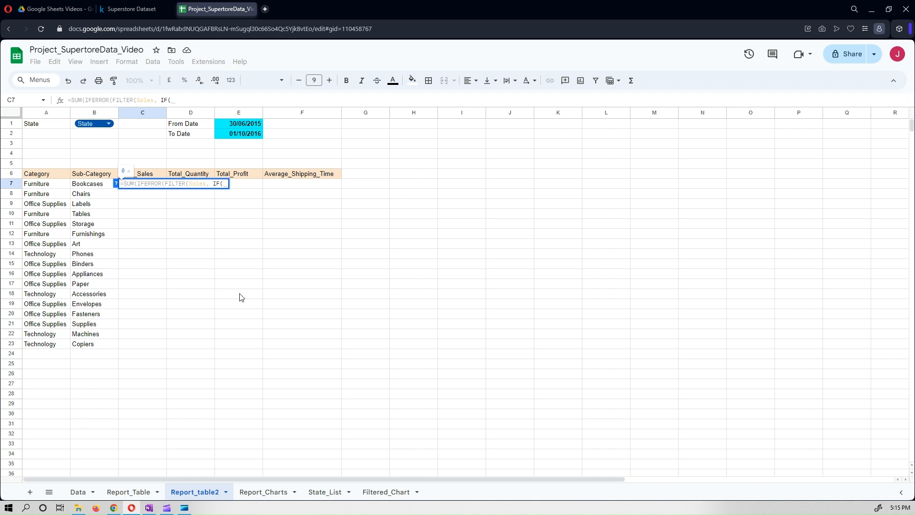
type("B1")
key("F4")
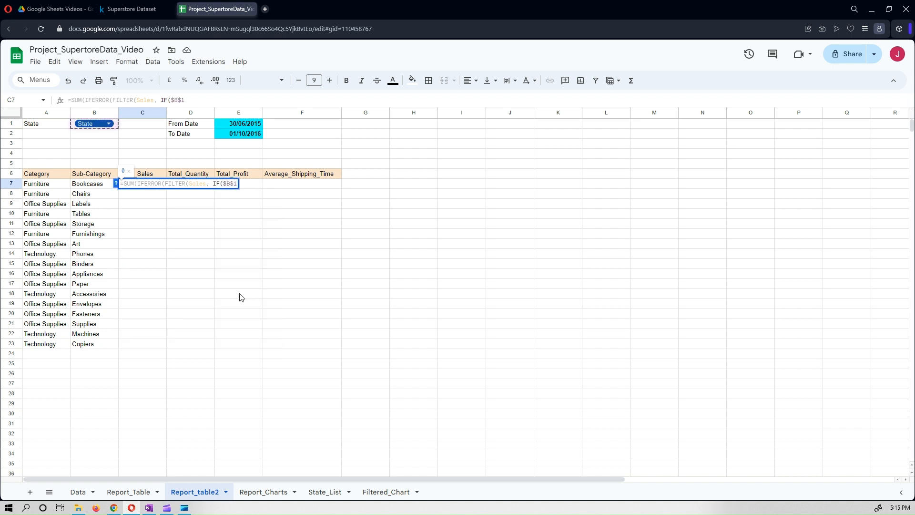
type("= ")
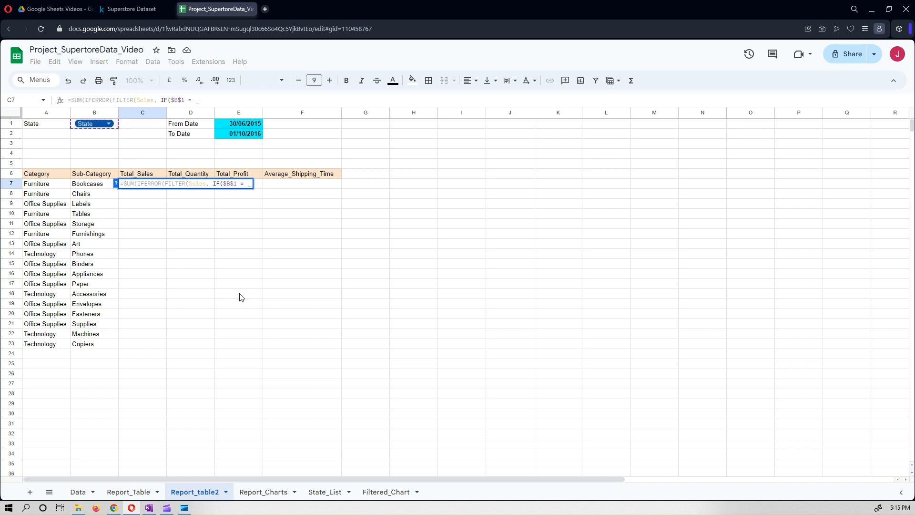
type("\"State")
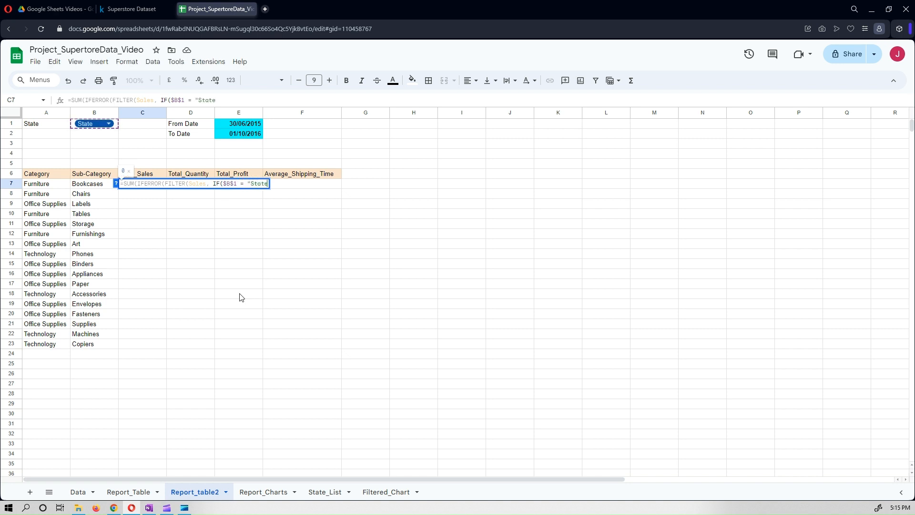
type("\", ")
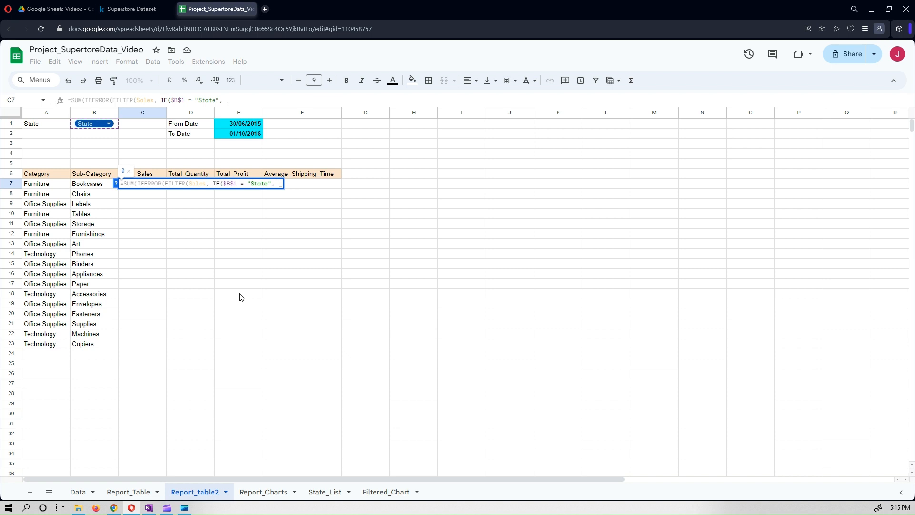
type("Sta")
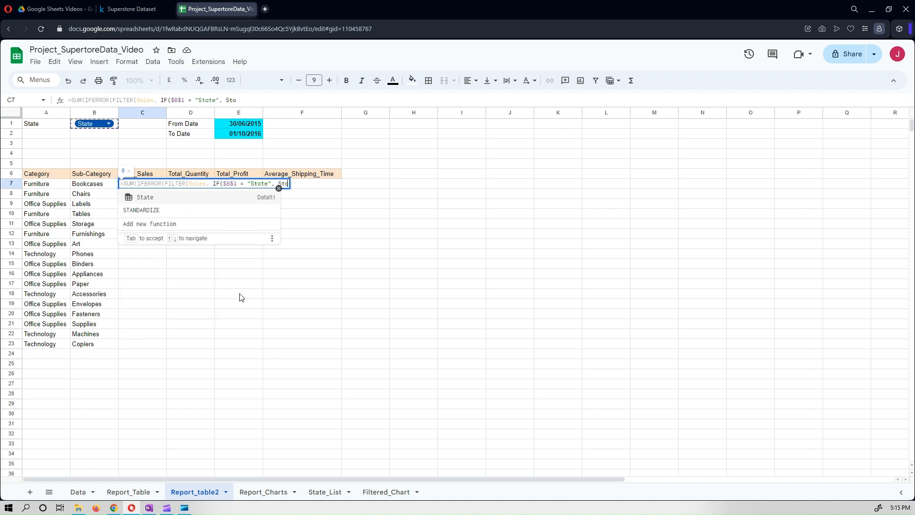
key("Tab")
type("<")
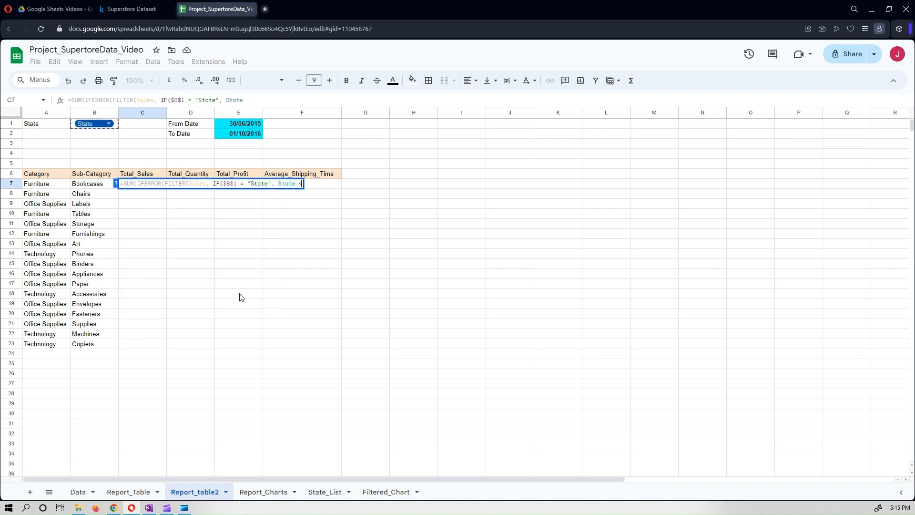
type("> \"\"")
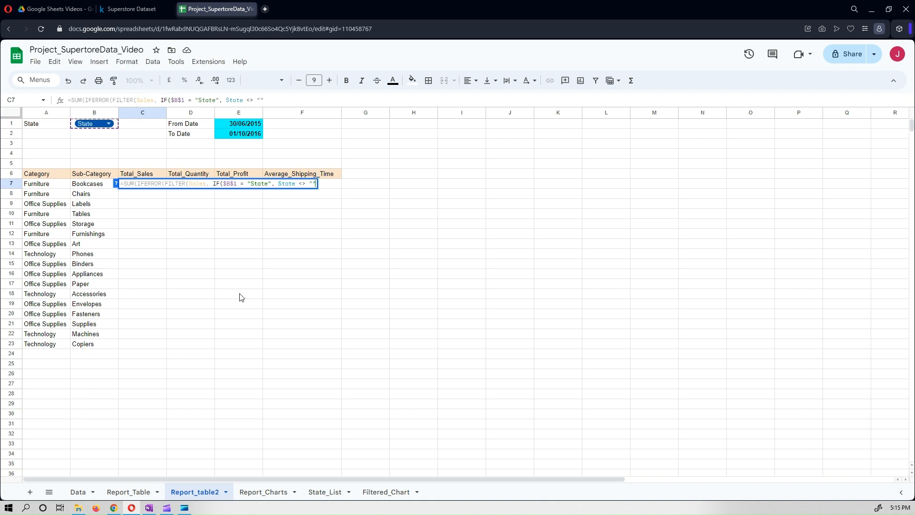
- Complete the IF condition with State = $B$1 as its false result and close its parenthesis
type(", ")
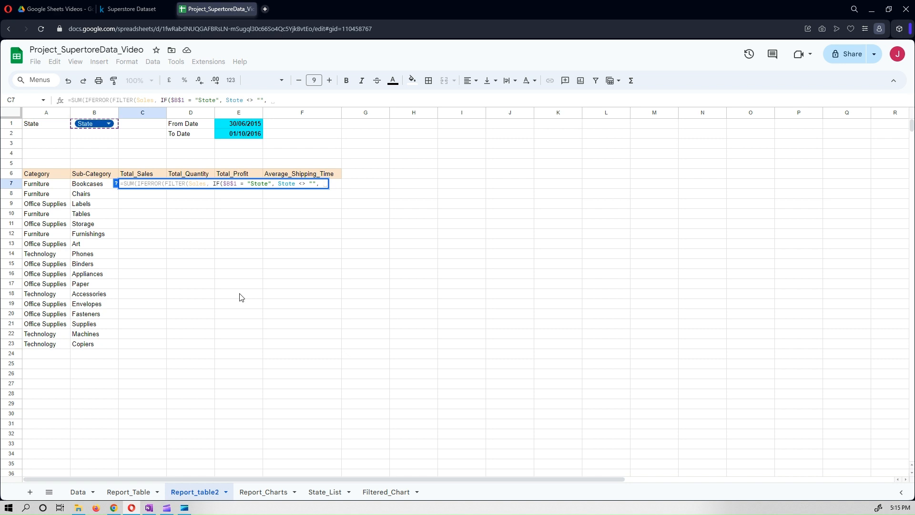
type("Sta")
key("BackSpace")
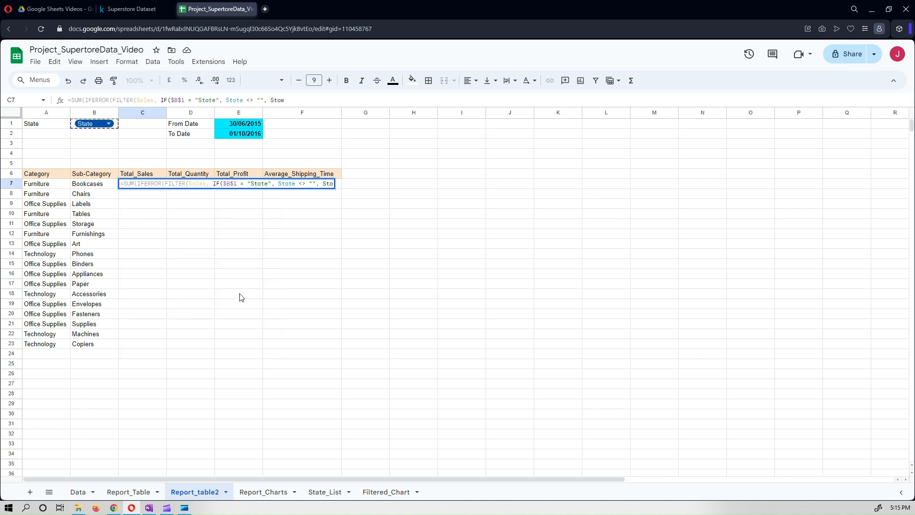
type("te = ")
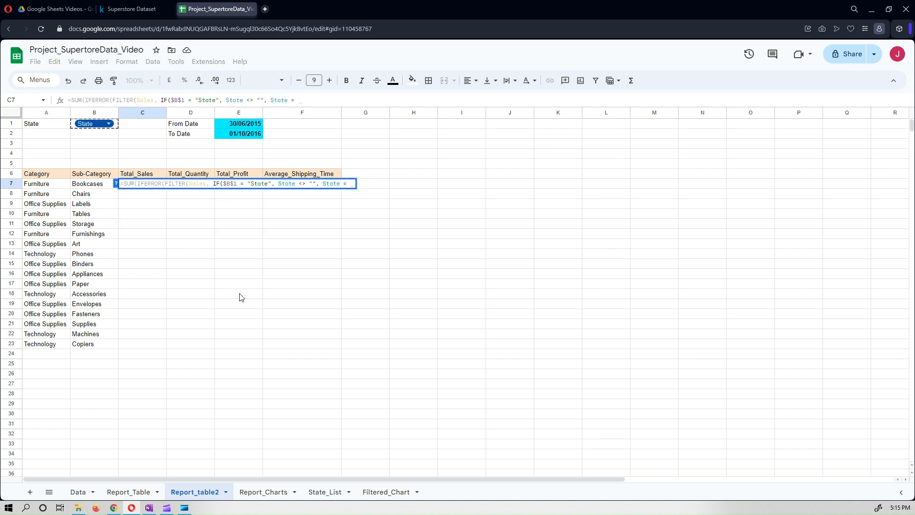
type("B1")
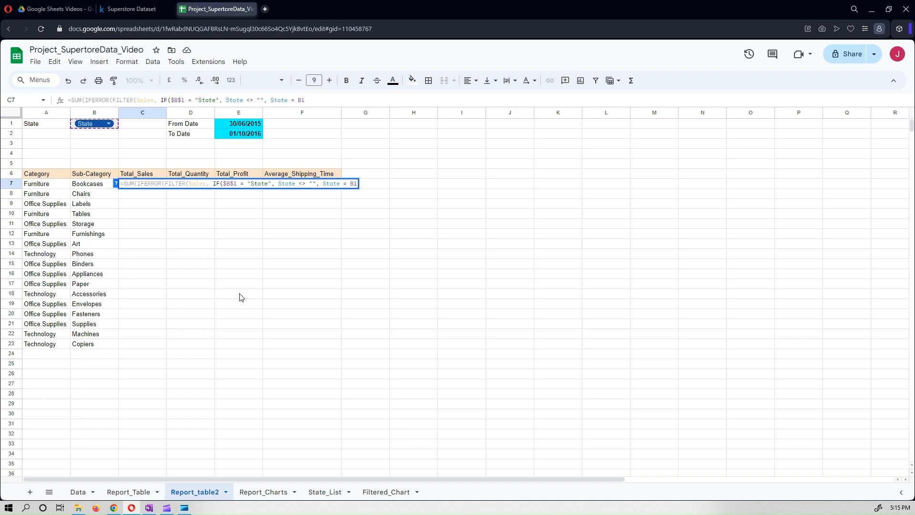
key("F4")
type(")")
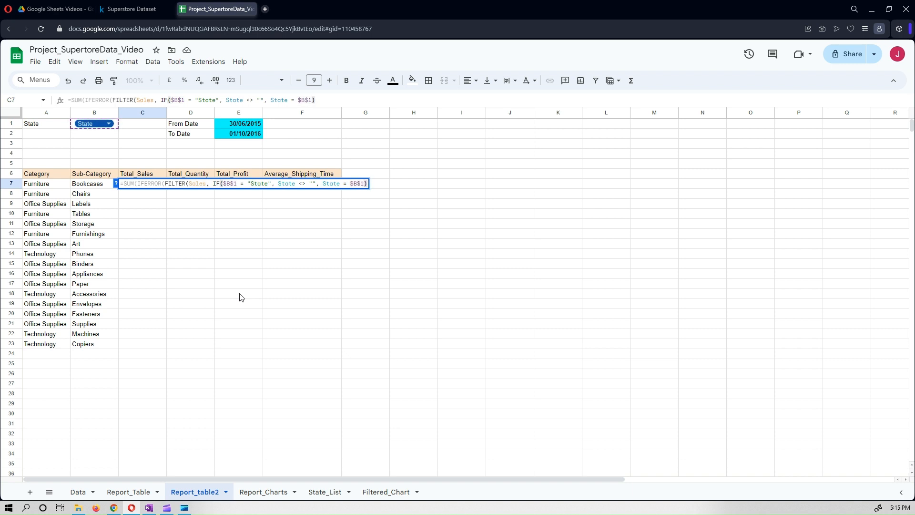
type(",")
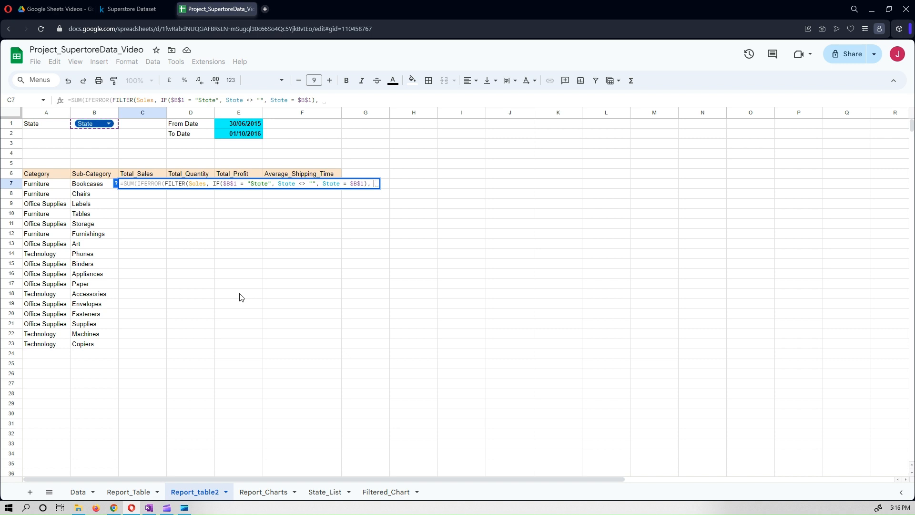
- Add the start-date condition Ord_Date >= $E$1 to the FILTER, referencing the From Date cell
type("Ord")
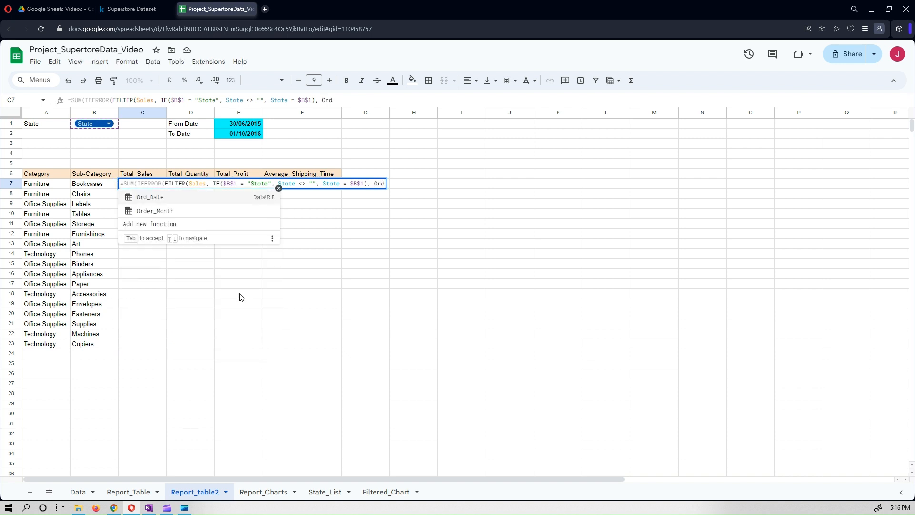
key("Tab")
type(">=")
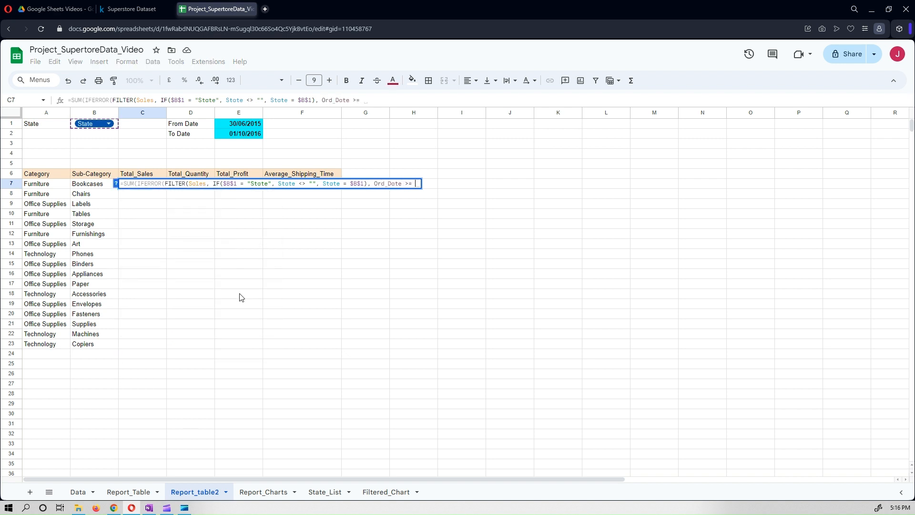
left_click(244, 126)
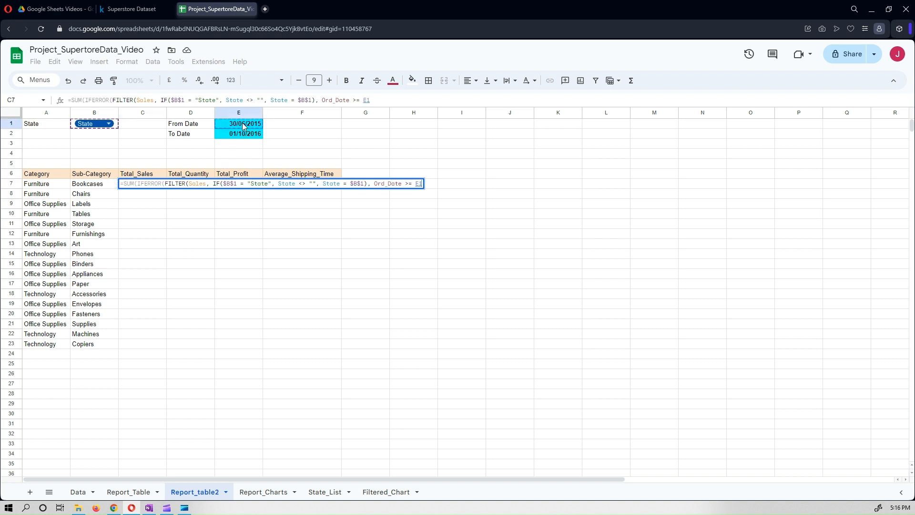
key("F4")
- Add the end-date condition Ord_Date <= $E$2, close all open parentheses and enter the Total_Sales formula in C7
type(", Ord")
key("Tab")
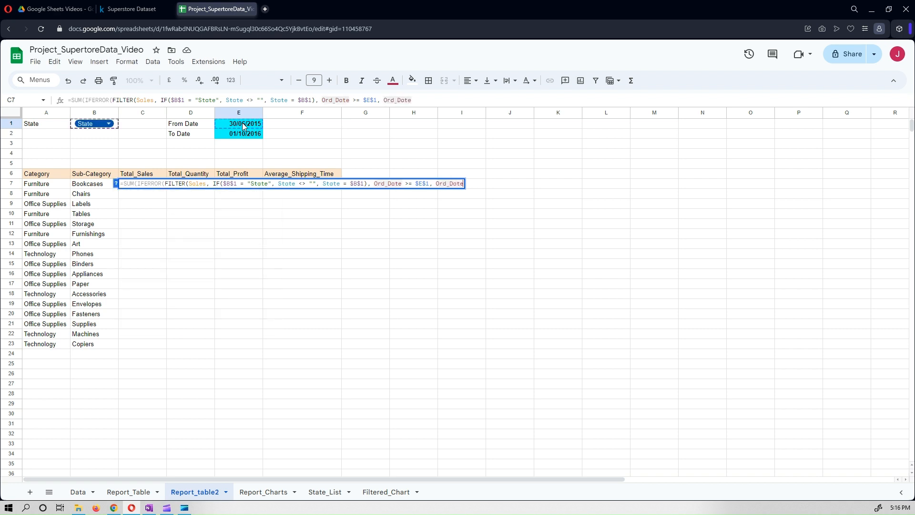
type("<=")
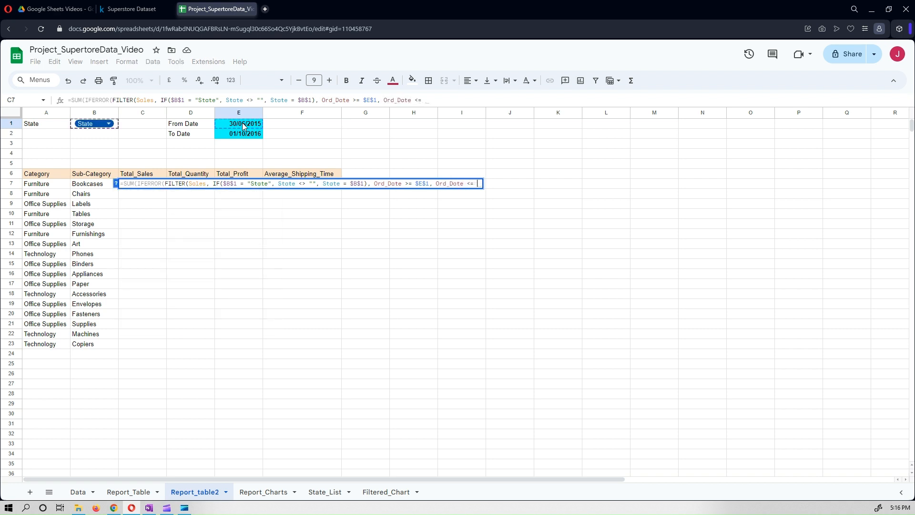
left_click(238, 137)
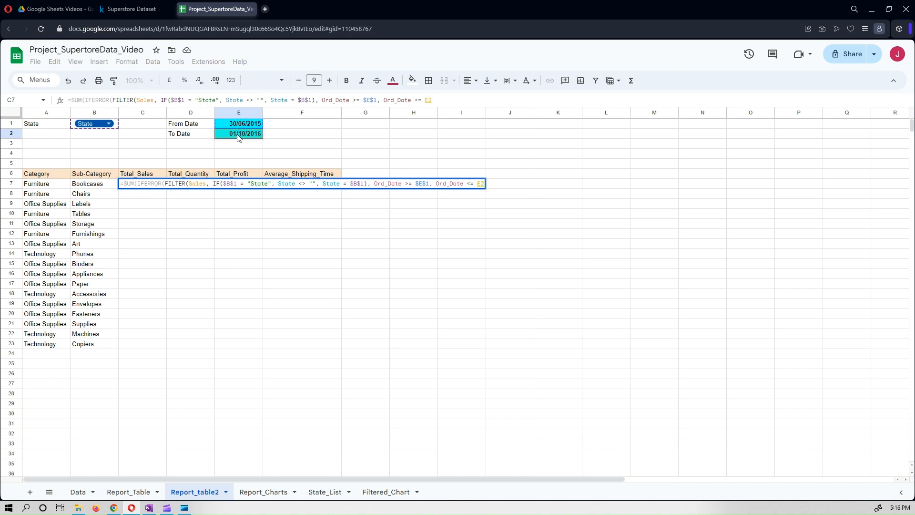
key("F4")
type("))")
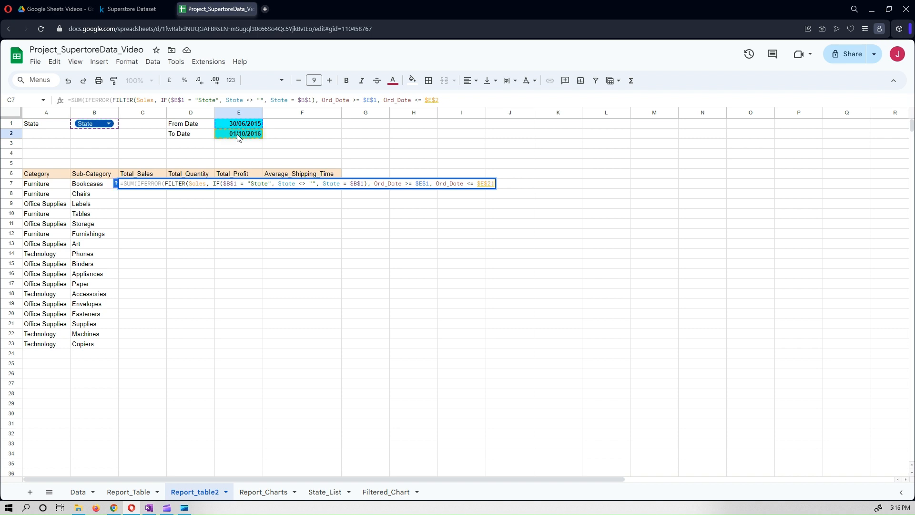
type(")")
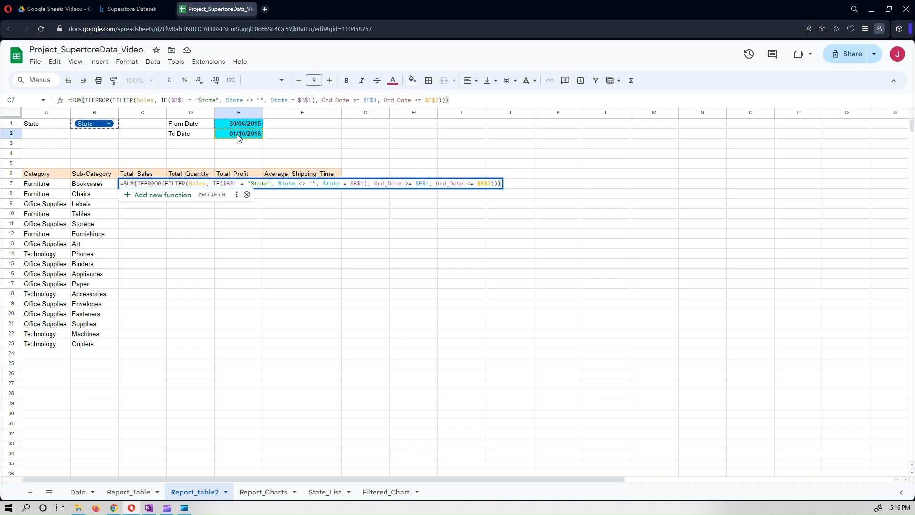
key("Return")
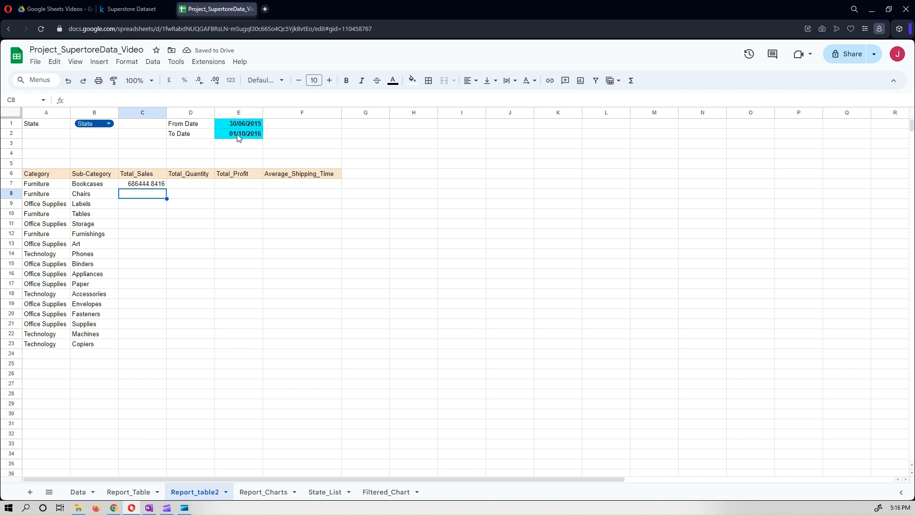
- Fill the Total_Sales formula from C7 down through C23 for all sub-categories
left_click(156, 185)
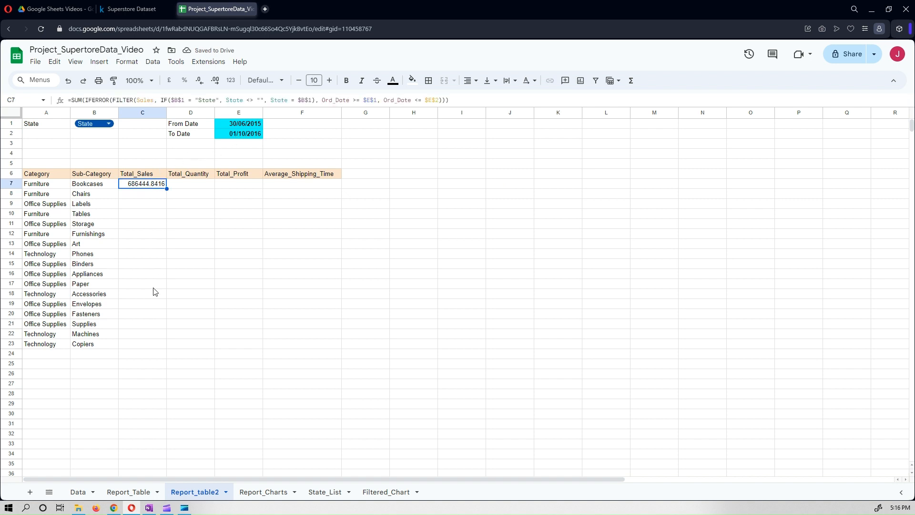
left_click(145, 345, "shift")
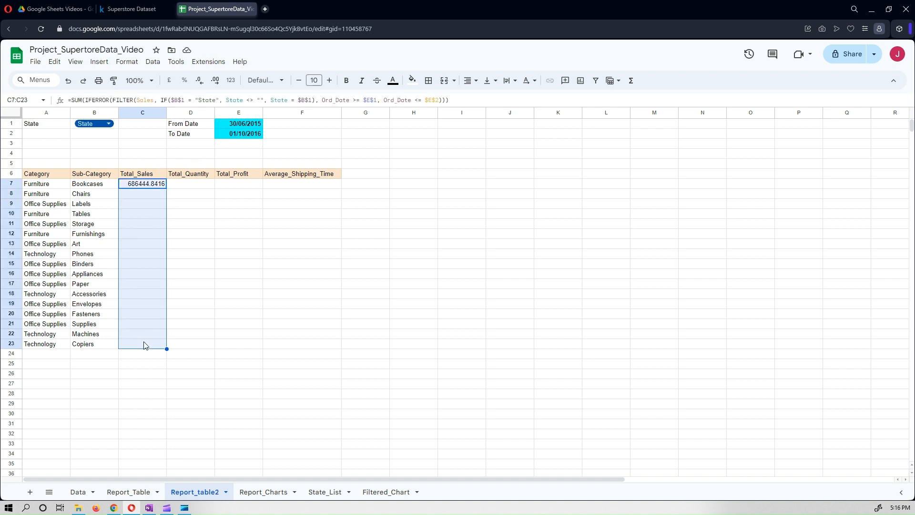
key("ctrl+d")
left_click(138, 186)
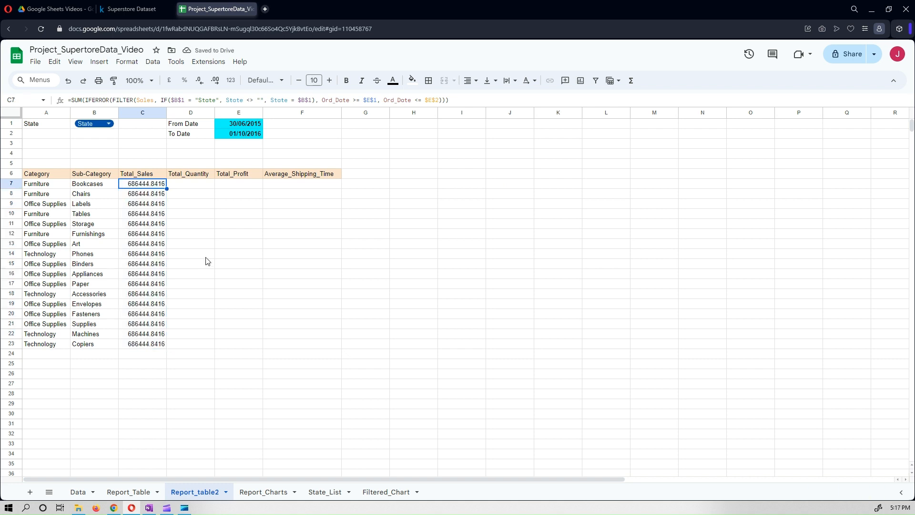
- Set the State selector in B1 to California and widen column B to fit the full state name
left_click(106, 125)
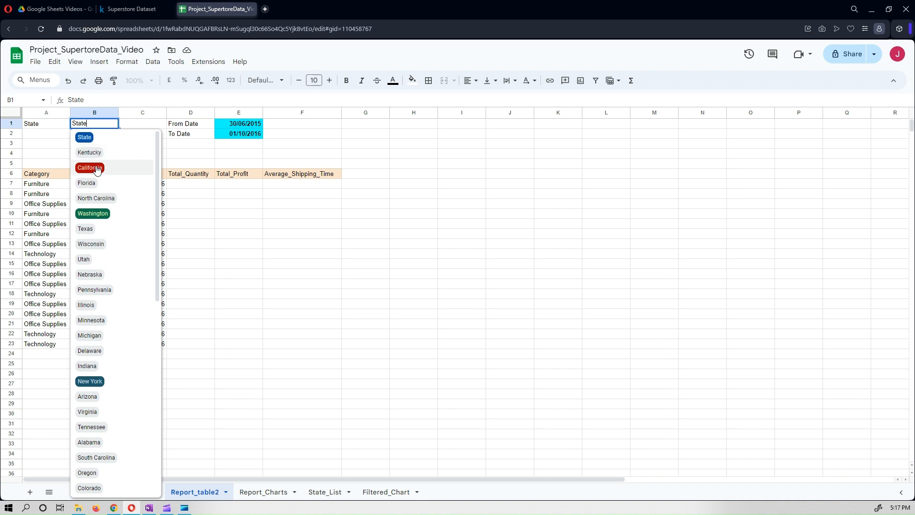
key("Return")
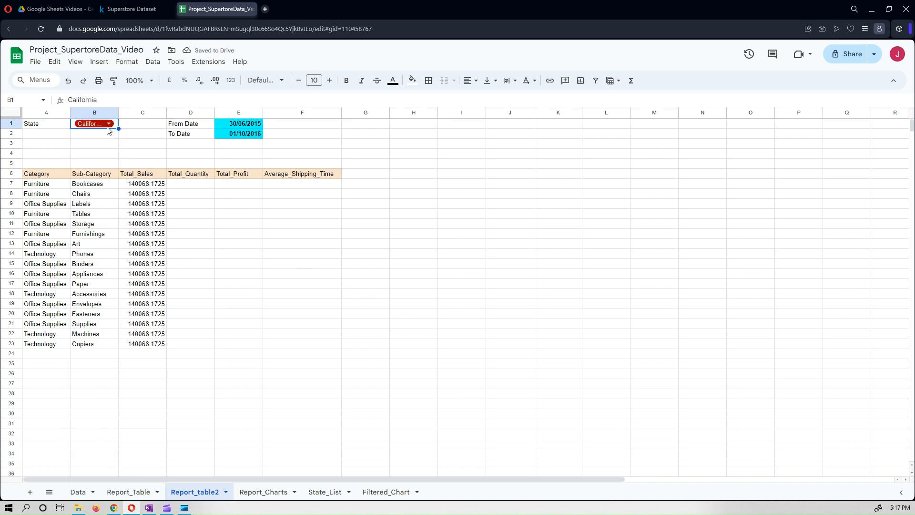
left_click_drag(118, 113, 128, 113)
left_click(157, 187)
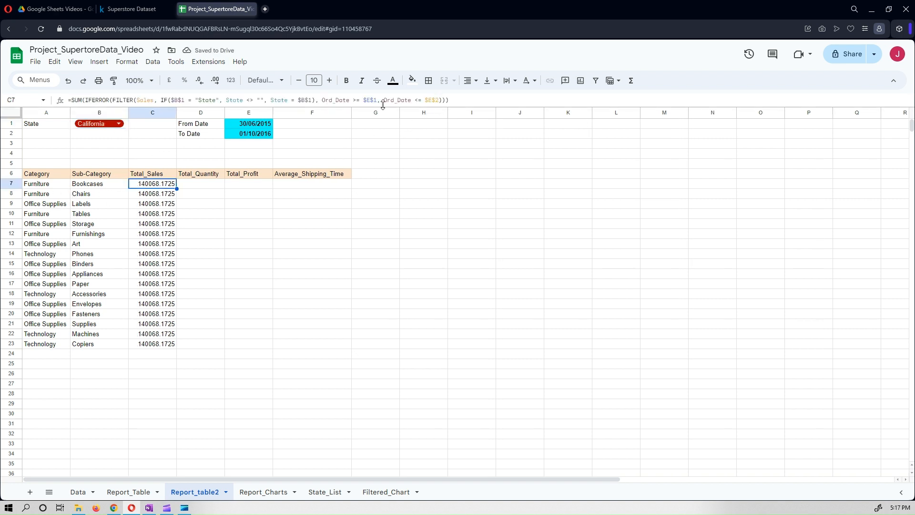
- Add the category condition Cat = $A7 after the end-date condition in the C7 Total_Sales formula
left_click(439, 100)
type(", ")
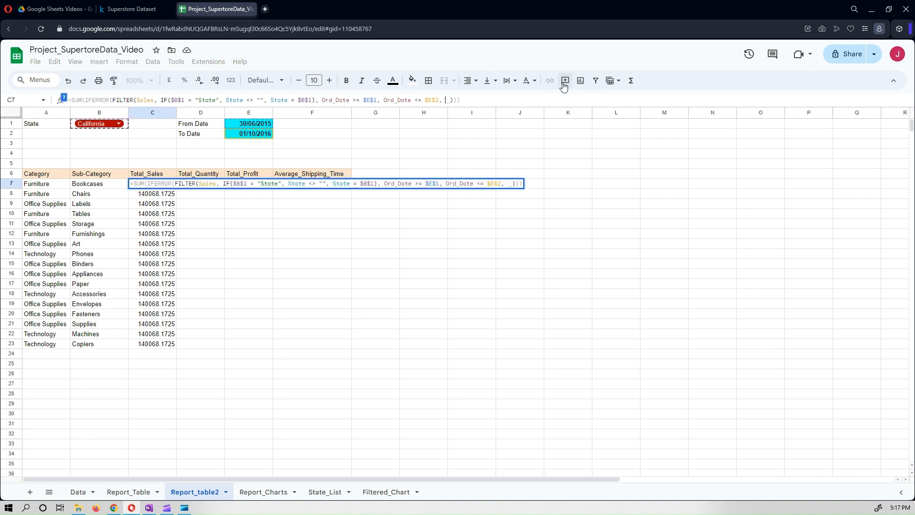
type("cat")
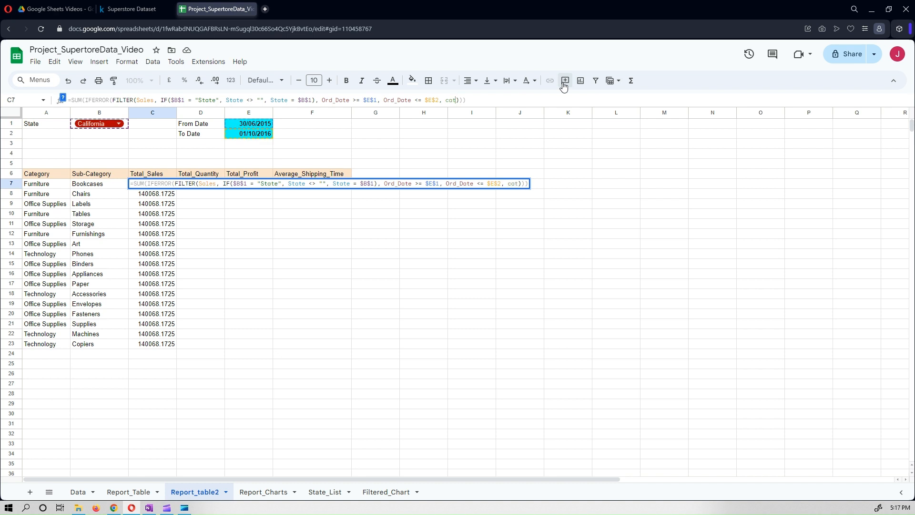
key("BackSpace")
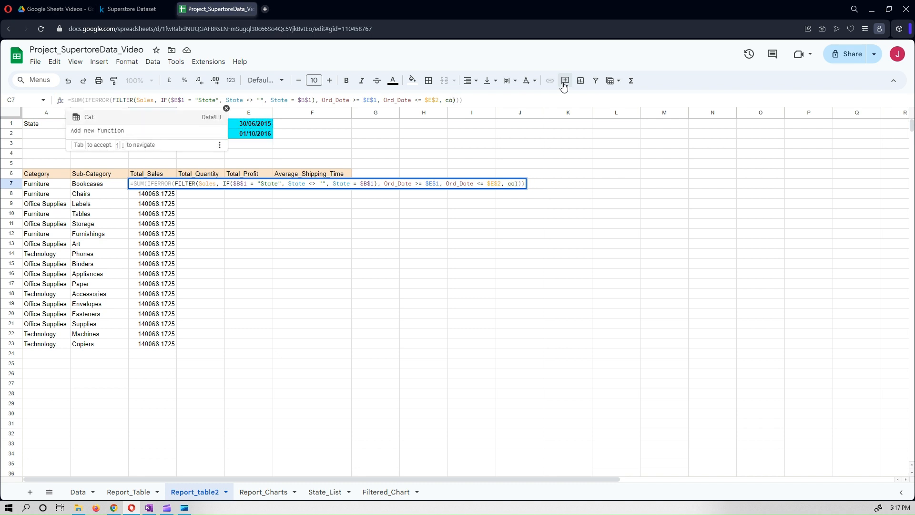
key("Tab")
type("=")
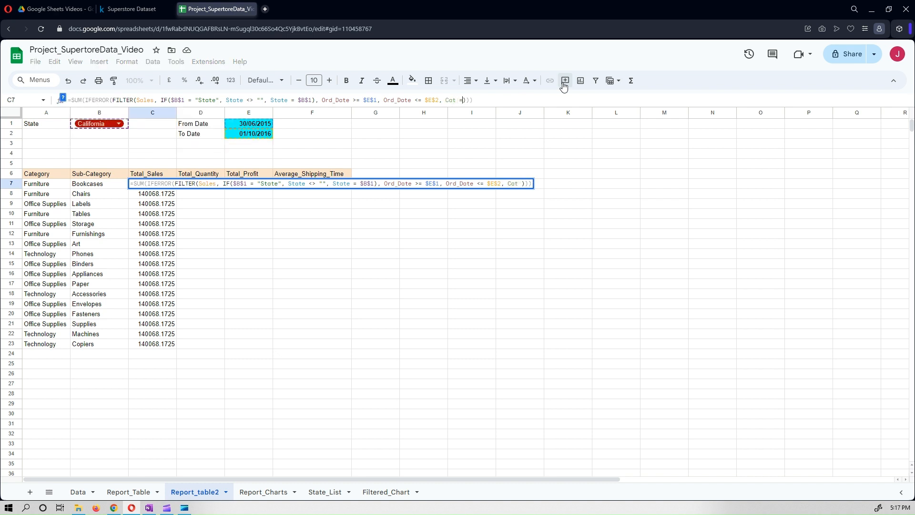
left_click(61, 186)
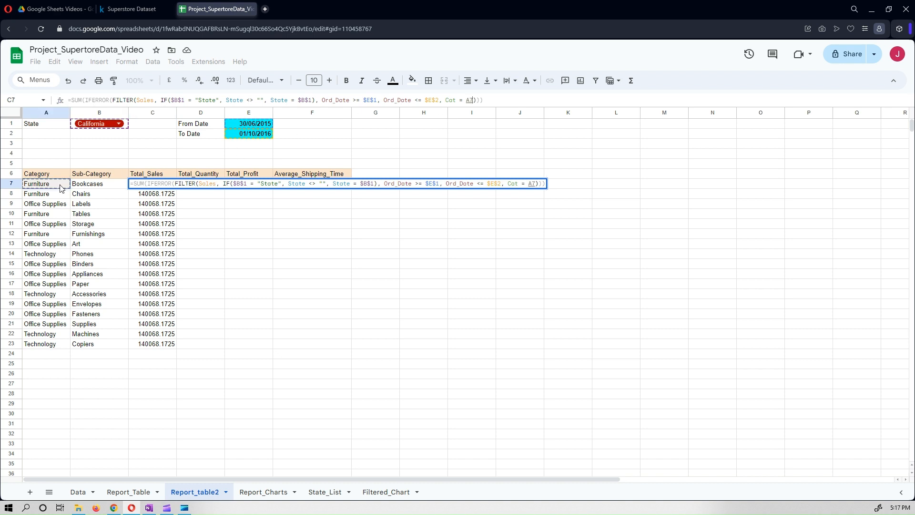
key("F4")
key("F4")
- Add the sub-category condition SubCat = $B7 to the FILTER and enter the C7 formula
type(", Sub")
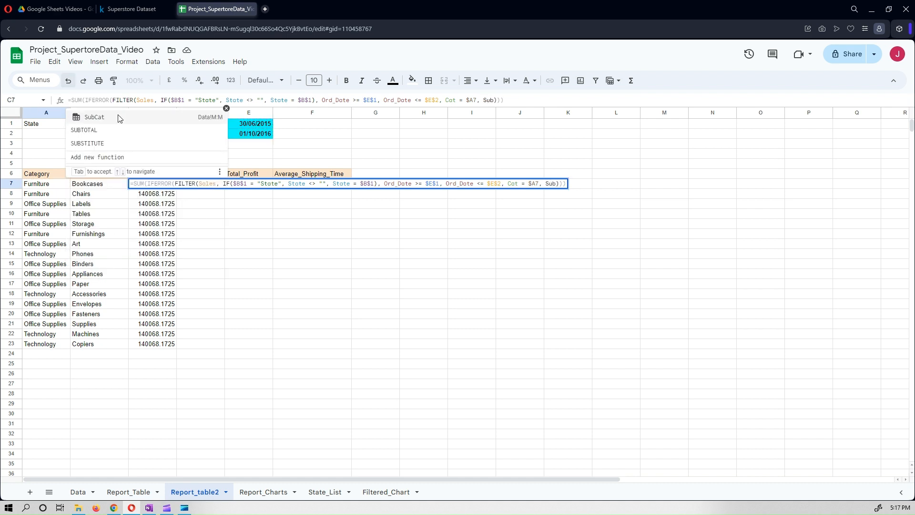
left_click(153, 118)
type("= _")
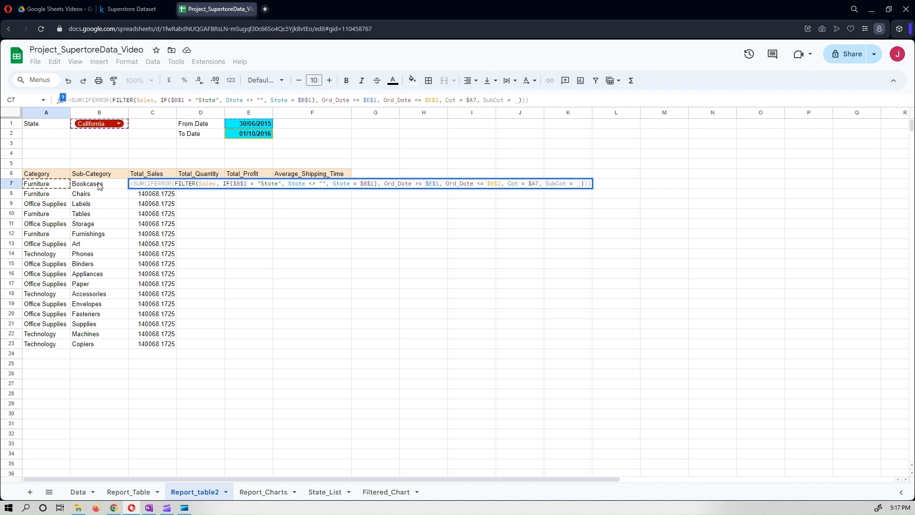
left_click(100, 186)
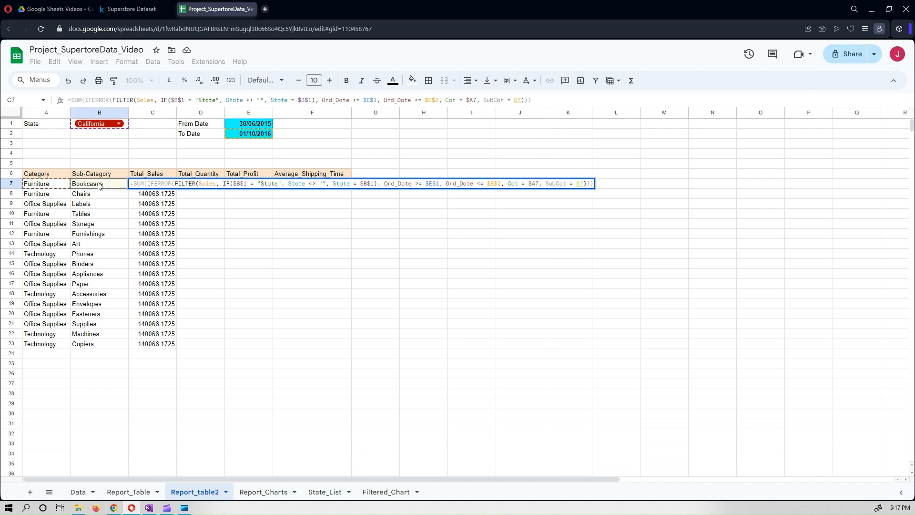
key("F4")
key("Return")
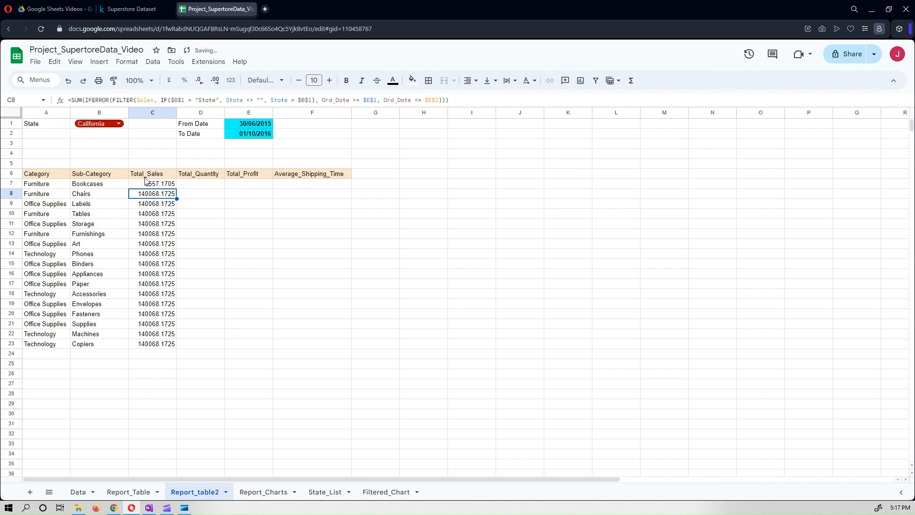
- Fill the updated Total_Sales formula from C7 down through C23
left_click(152, 185)
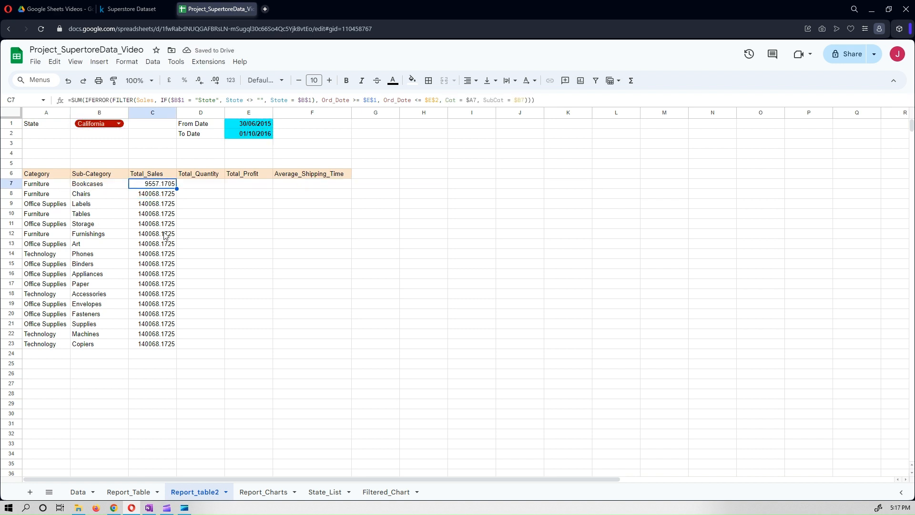
left_click(167, 347, "shift")
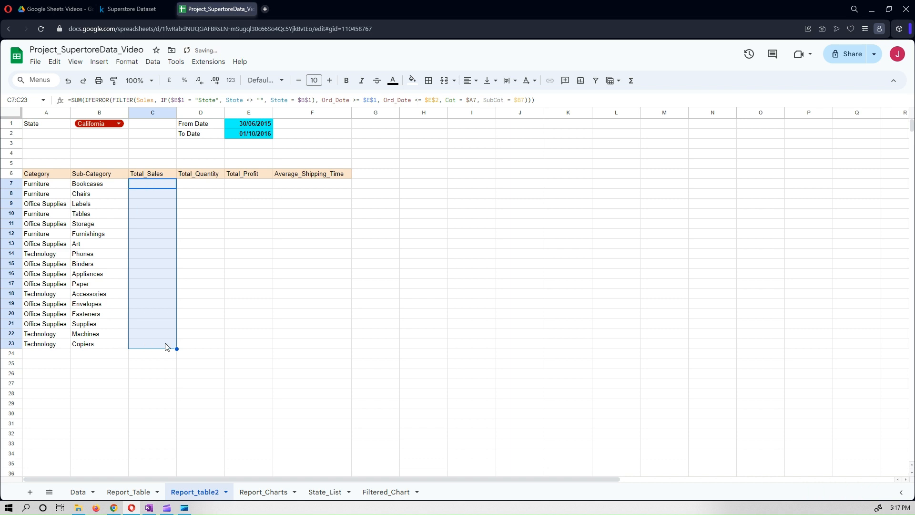
left_click(516, 376)
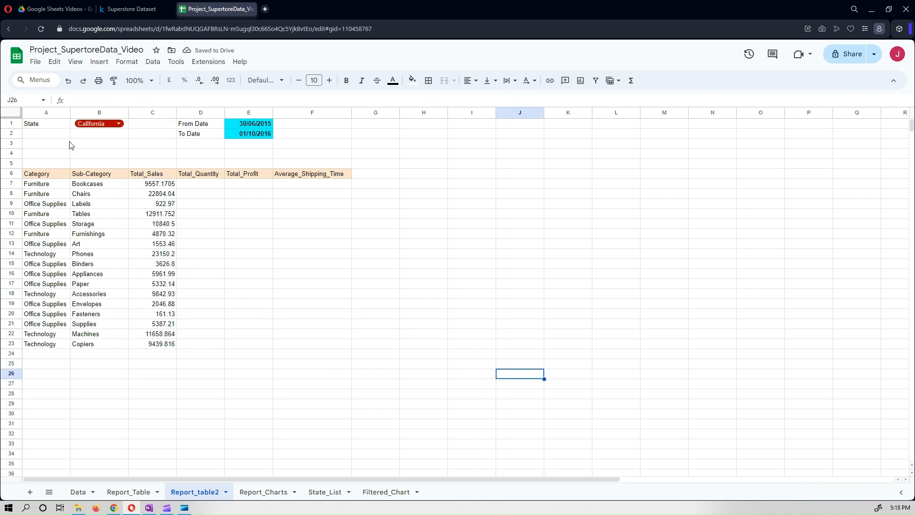
- Test the State selector in B1 with Illinois and leave it set to Idaho
left_click(111, 125)
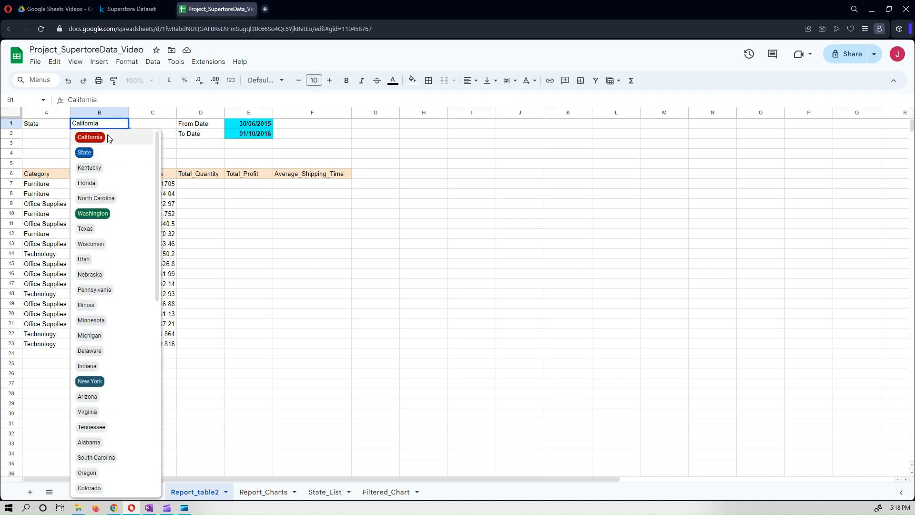
left_click(101, 304)
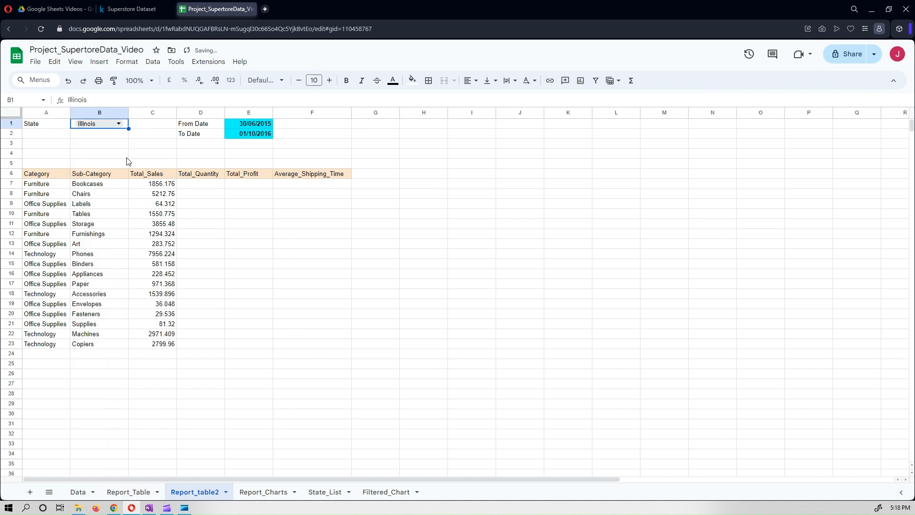
left_click(112, 126)
scroll(117, 334, "down", 10)
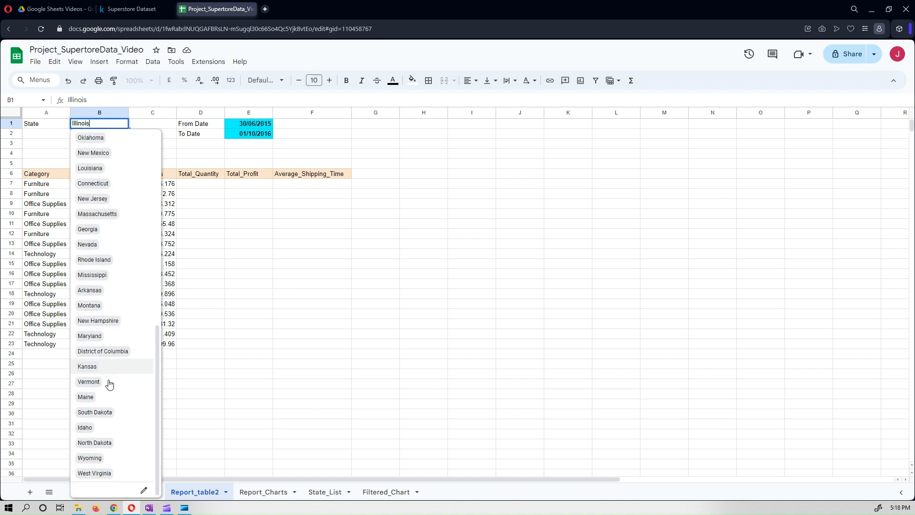
left_click(99, 428)
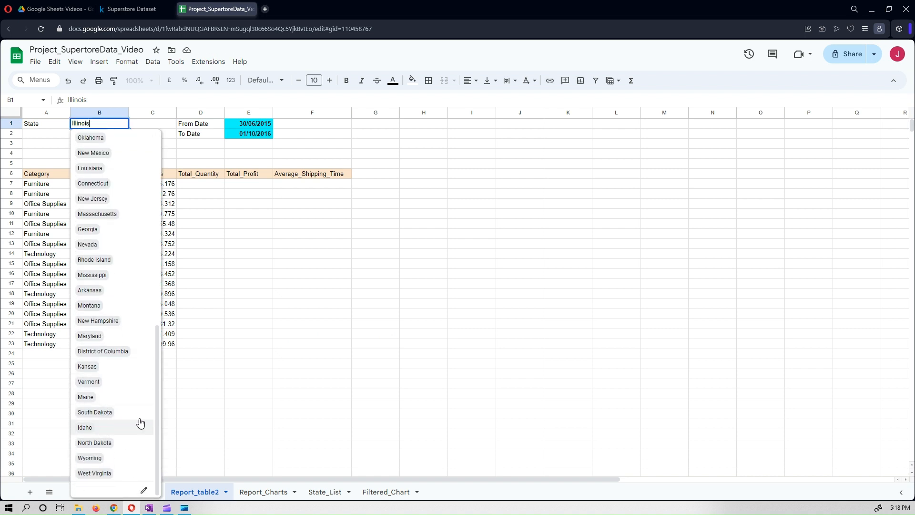
left_click(447, 344)
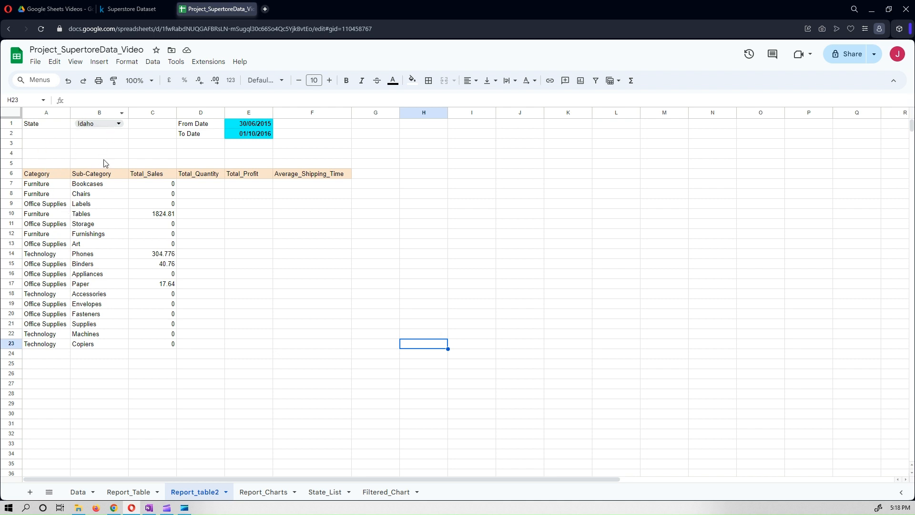
- Edit the UNIQUE formula in A6 to place Data!L:M inside a FILTER, ready for a condition argument
left_click(45, 177)
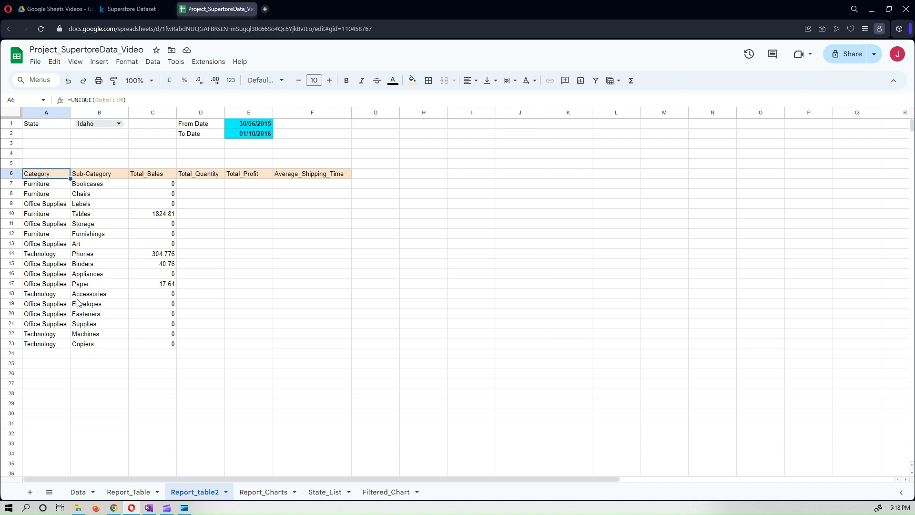
left_click(97, 98)
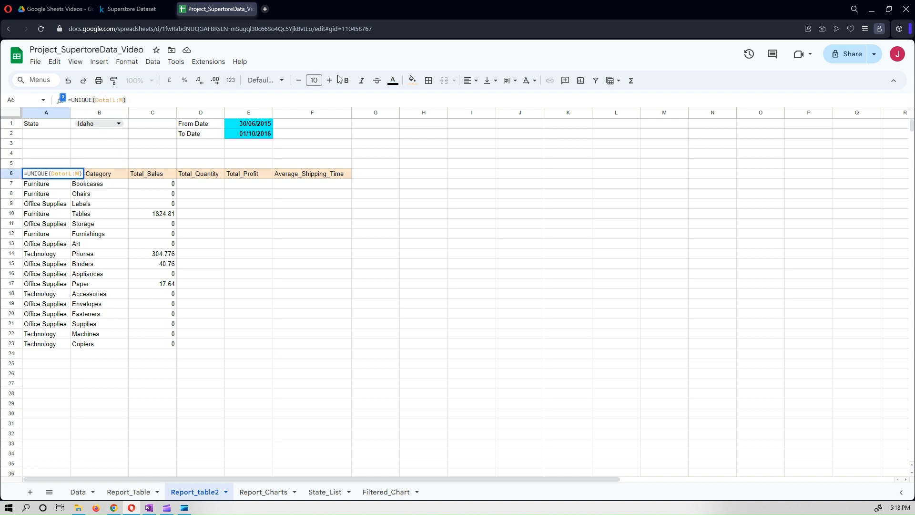
type("FILTER")
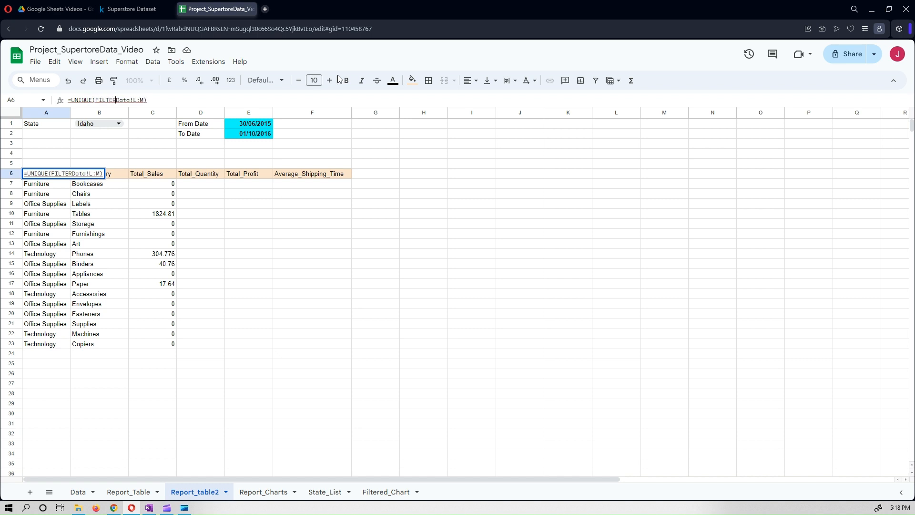
type("(")
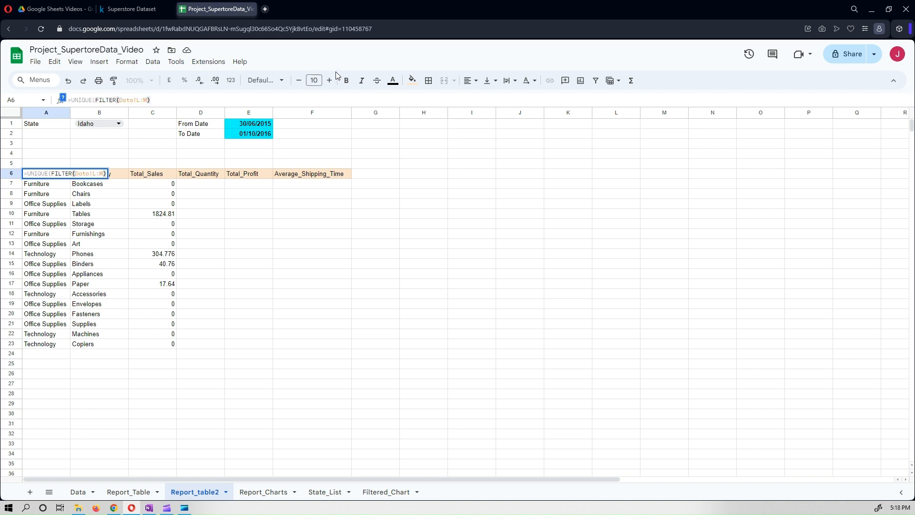
left_click(167, 100)
key("BackSpace")
type(", ")
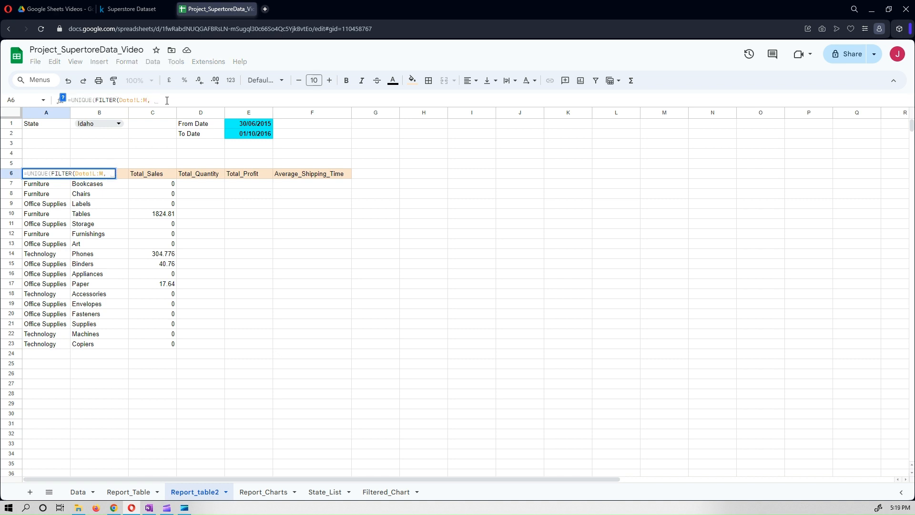
- Start an IF as the FILTER condition in A6, testing whether $B$1 = "State"
type("IF")
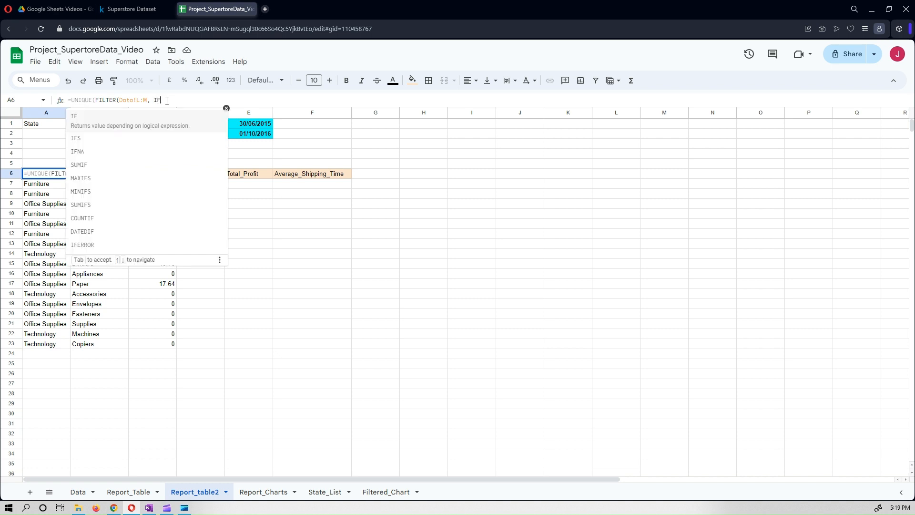
type("(")
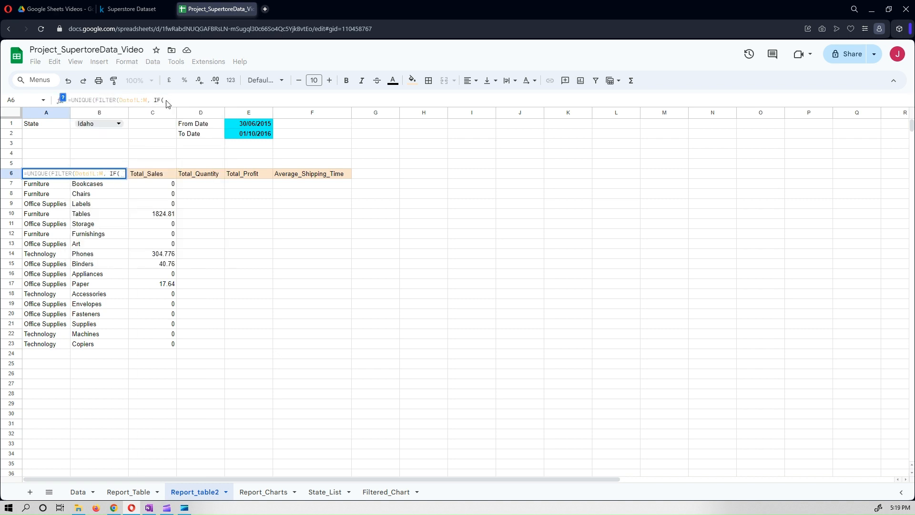
type("B")
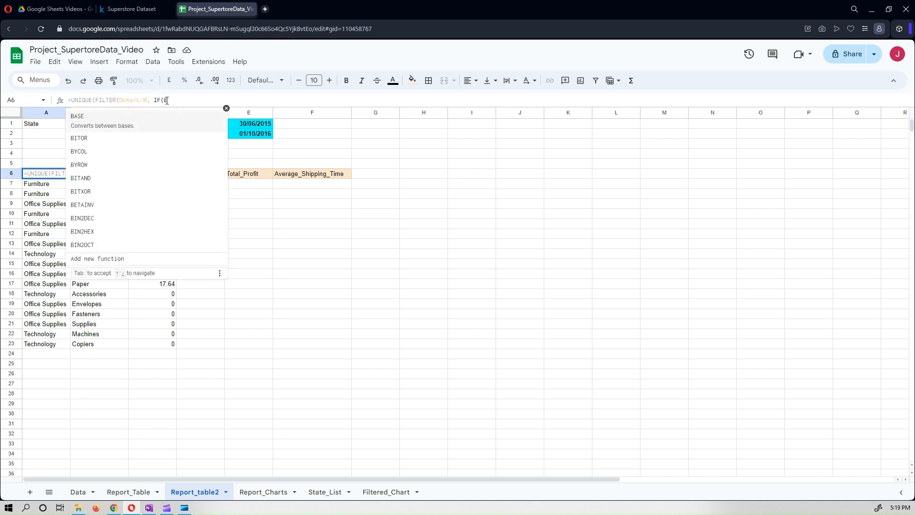
type("1")
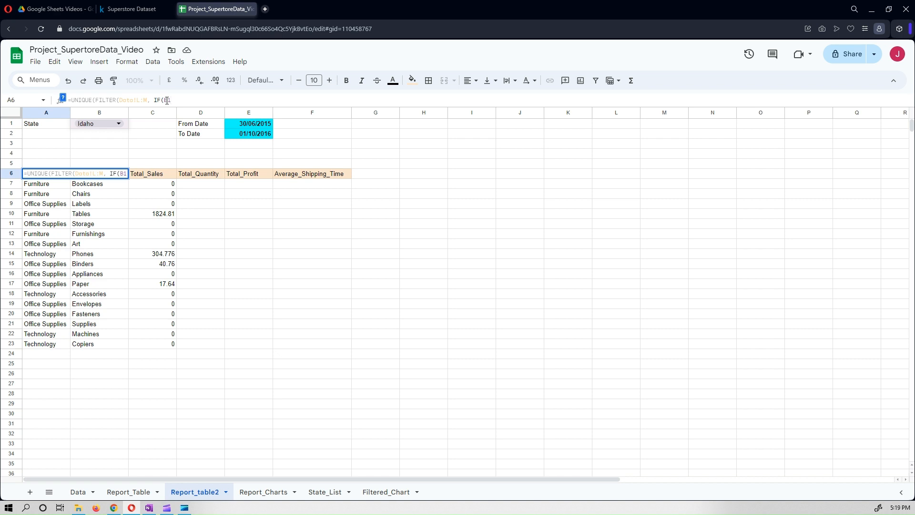
key("F4")
type(",")
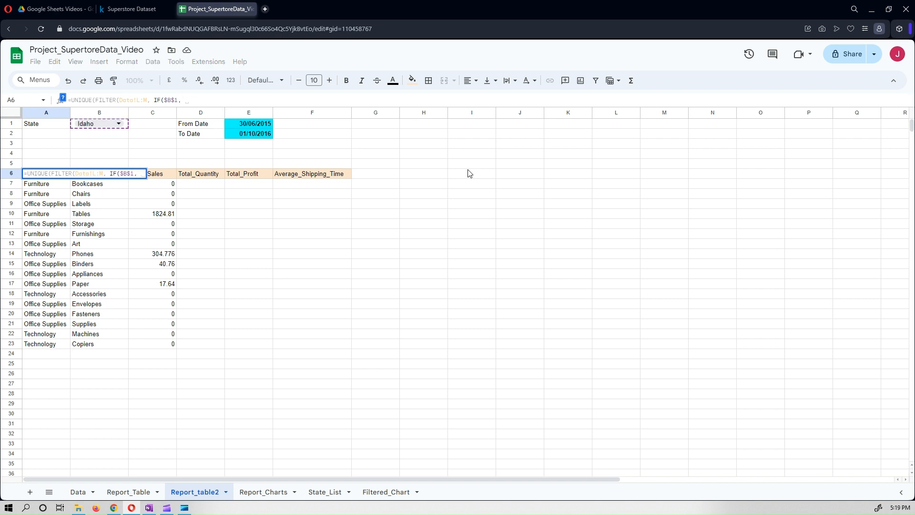
key("BackSpace")
key("BackSpace")
type("= \"State")
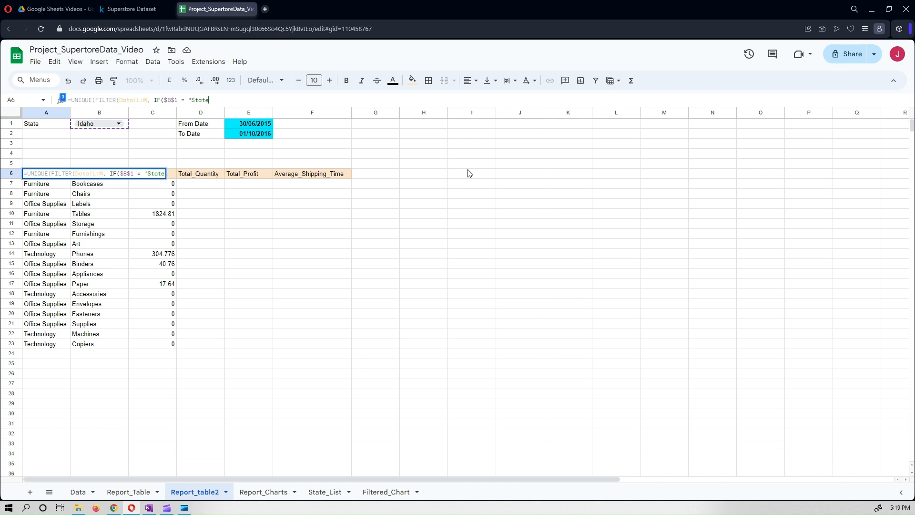
- Use the State named range in State <> "" as the IF's value when the test is true
type("\", Sto")
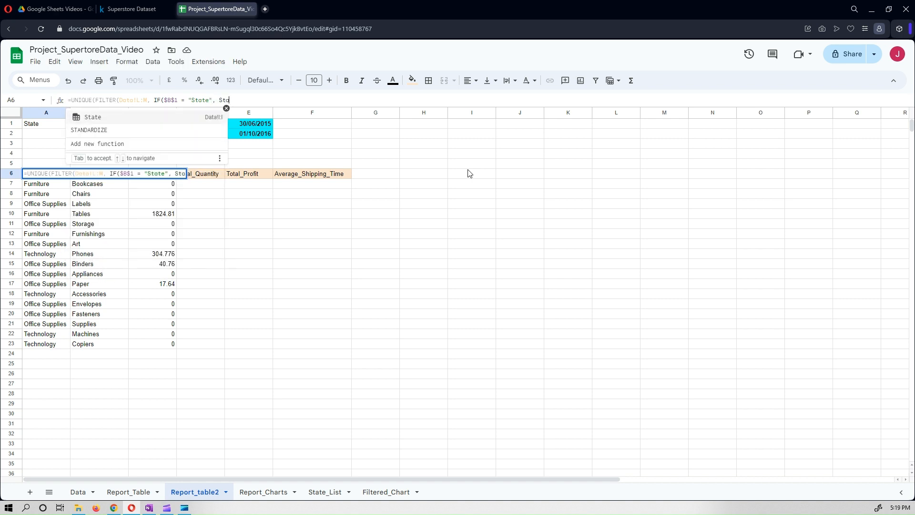
key("Tab")
type("<> \"\"")
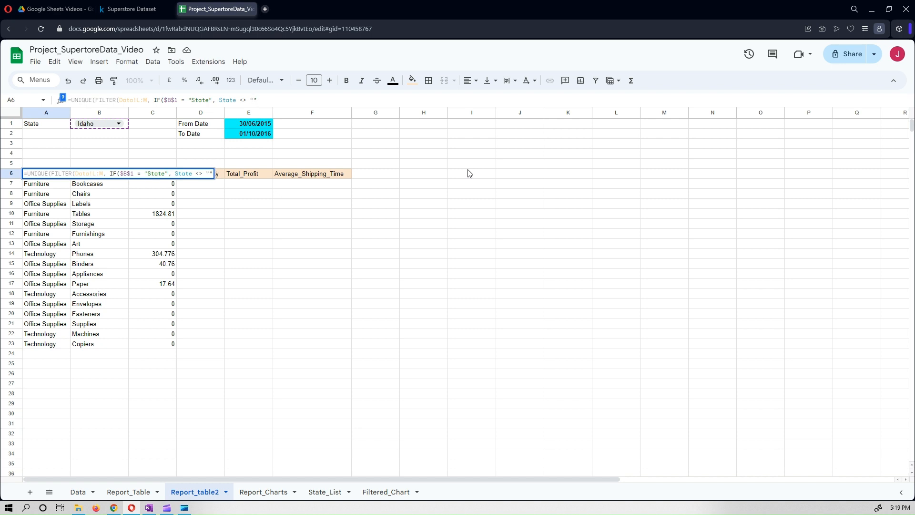
- Add State = $B$1 as the IF's value when the test is false and close the IF
type(", B")
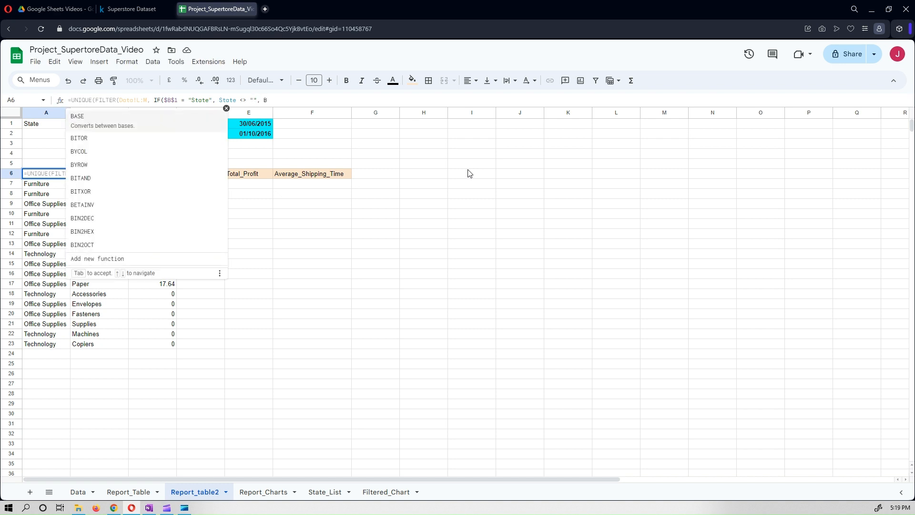
type("1")
key("F4")
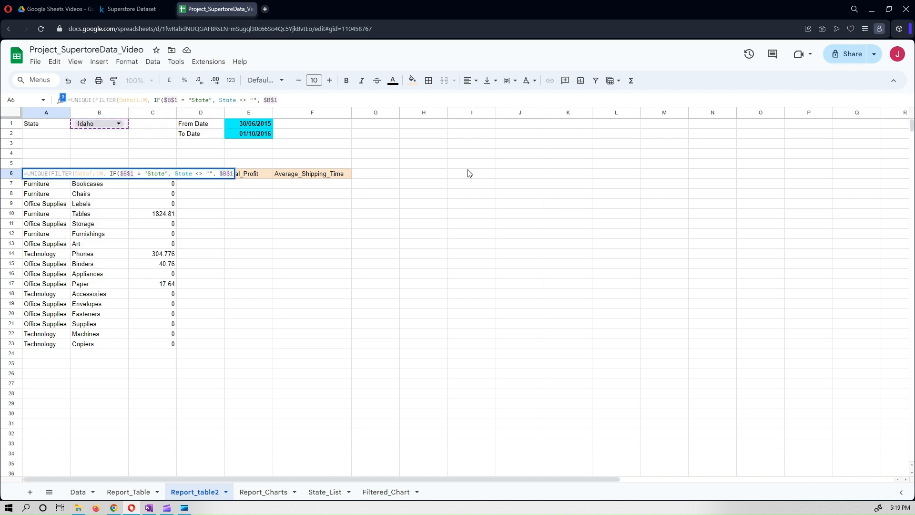
type("=")
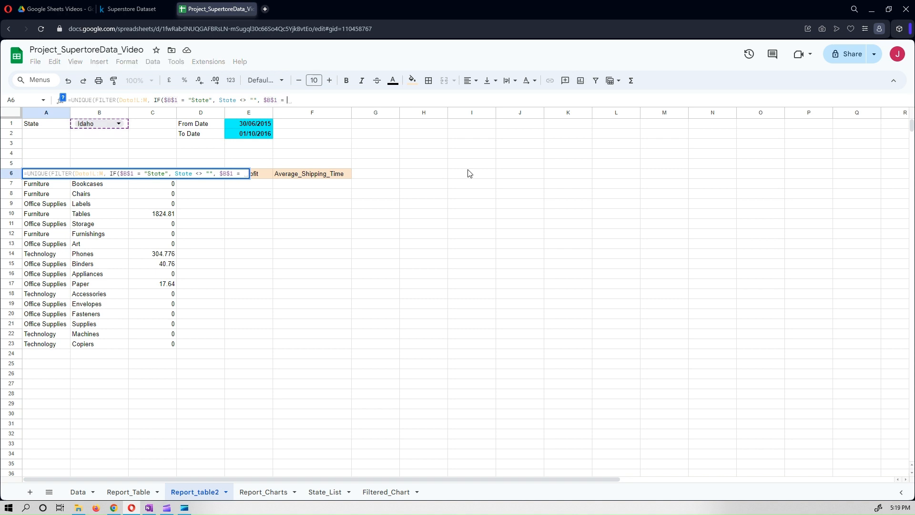
key("BackSpace")
key("BackSpace")
key("BackSpace")
key("BackSpace")
key("BackSpace")
key("BackSpace")
key("BackSpace")
type("State = B1")
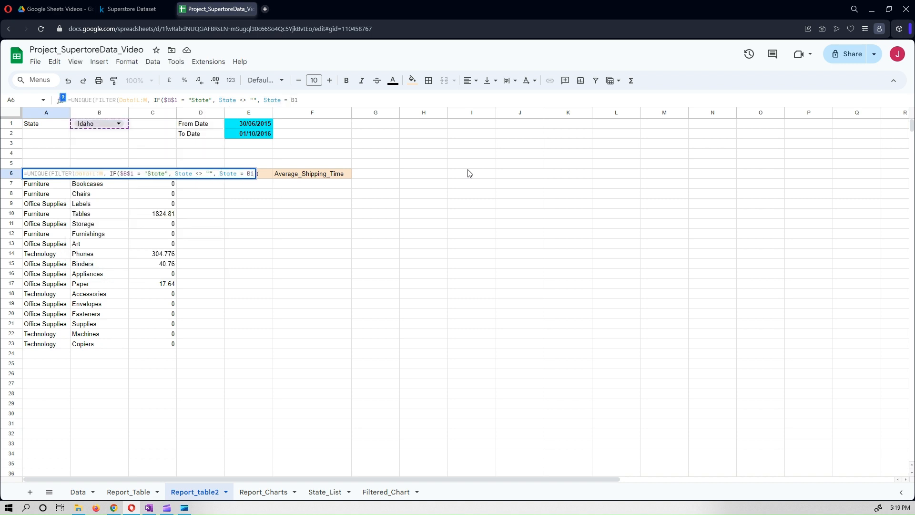
key("F4")
type(")")
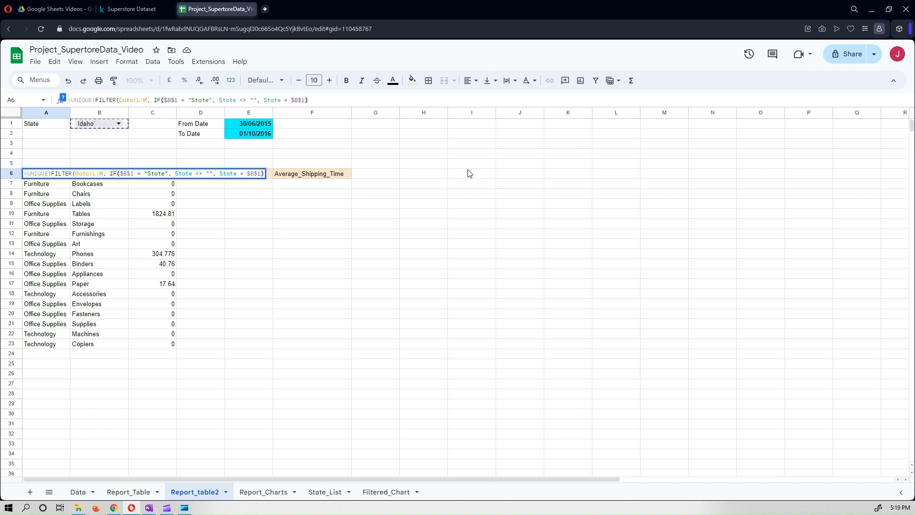
- Add the condition Ord_Date >= $E$1 to the FILTER in A6, using the Ord_Date named range
type(", Date")
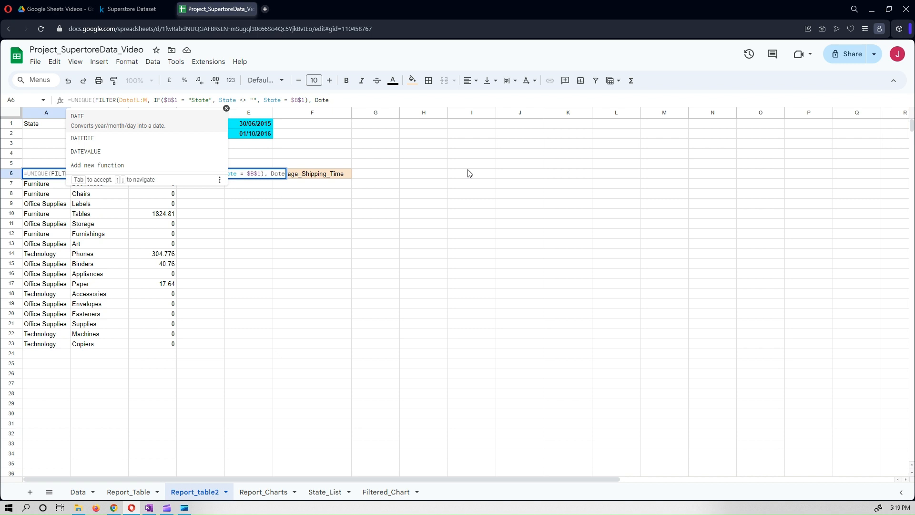
key("BackSpace")
key("BackSpace")
key("BackSpace")
key("BackSpace")
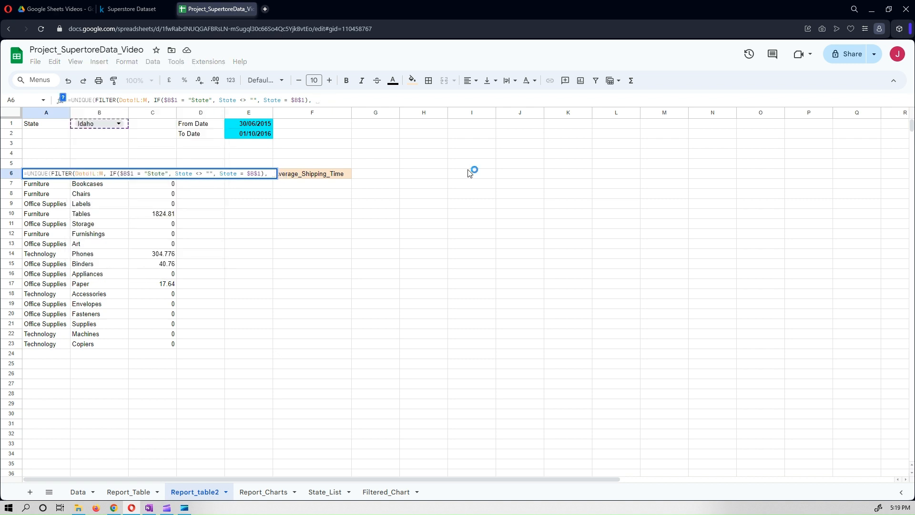
type("Or")
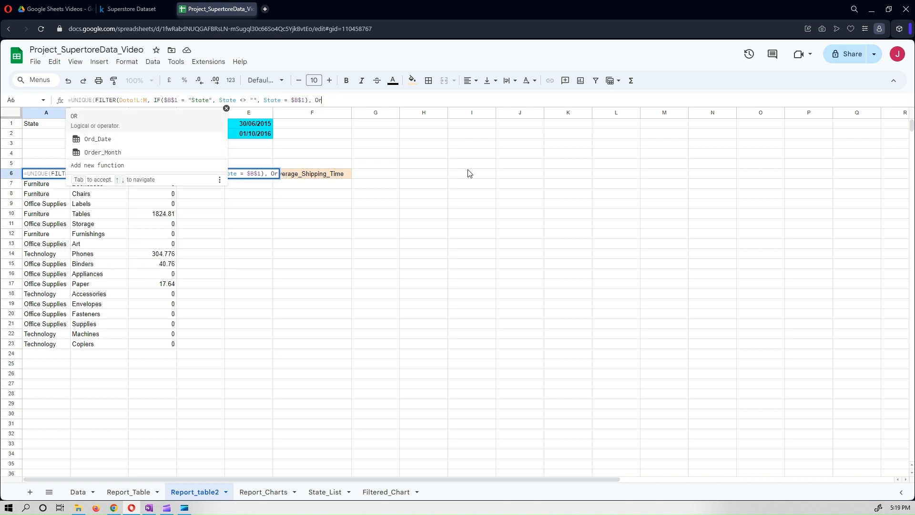
type("d")
key("Tab")
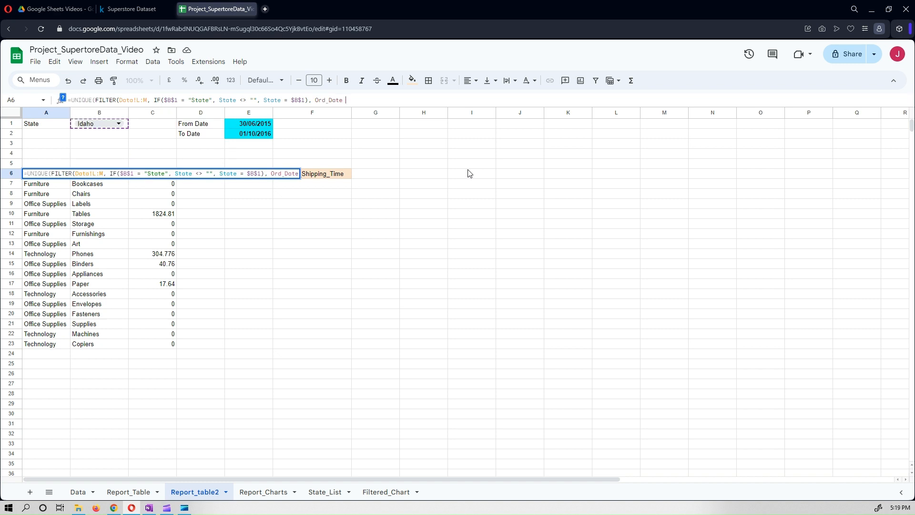
type(">=")
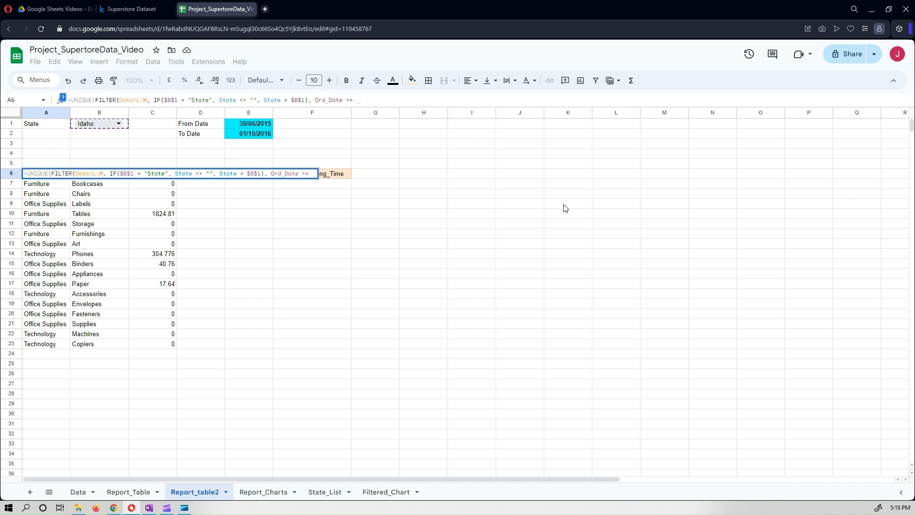
left_click(241, 127)
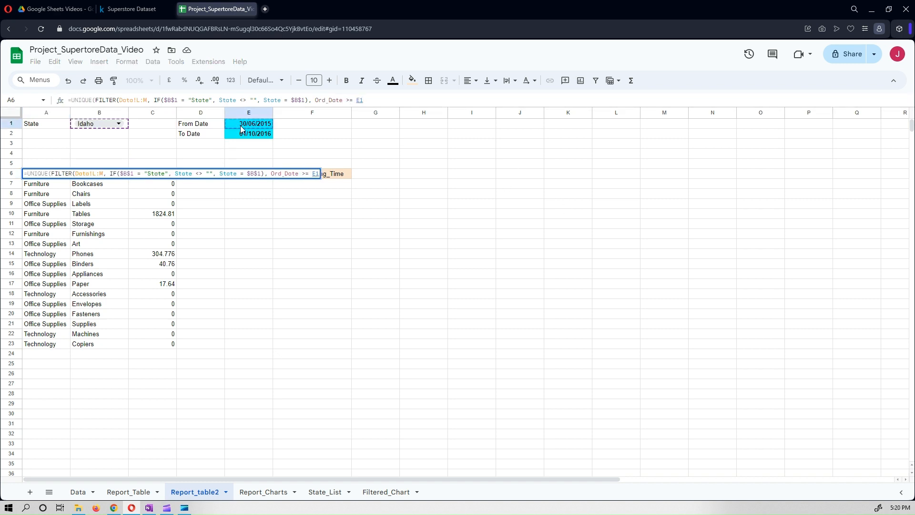
key("F4")
- Add the condition Ord_Date <= $E$2, close the FILTER and UNIQUE functions, and commit the formula in A6
type(", Ord")
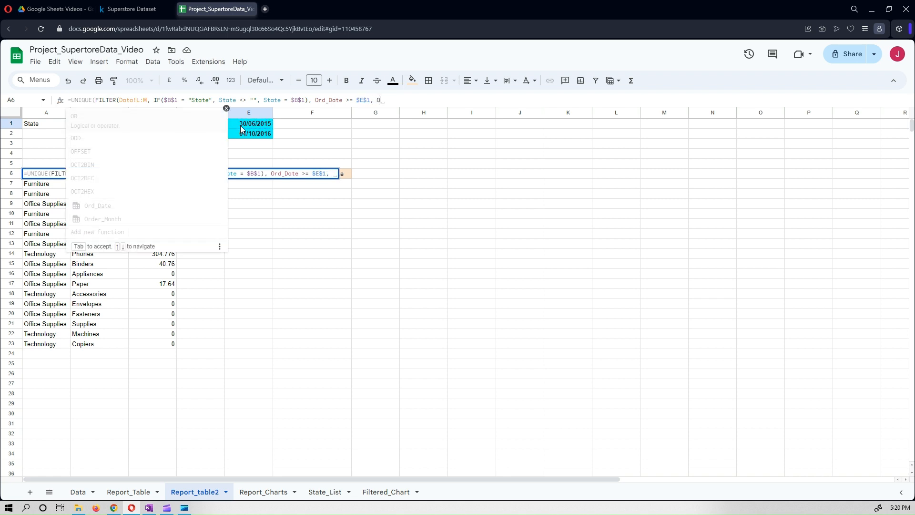
key("Tab")
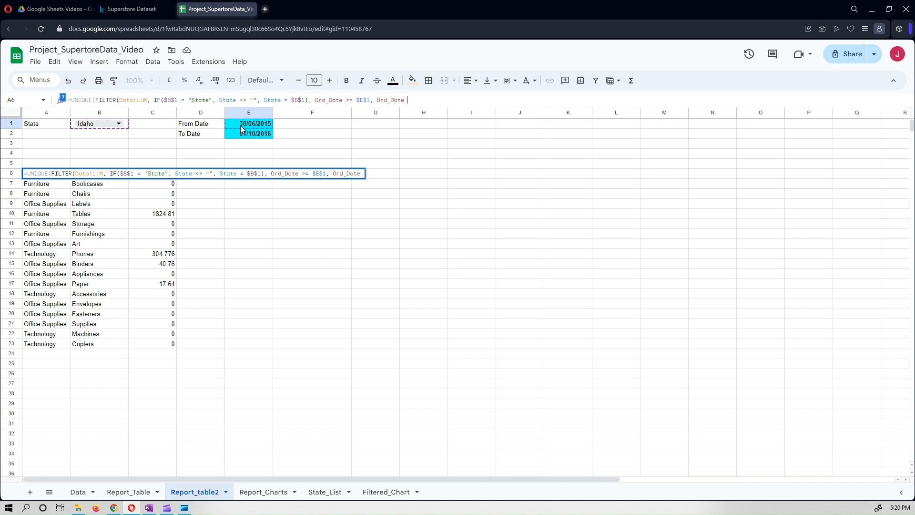
type("<=")
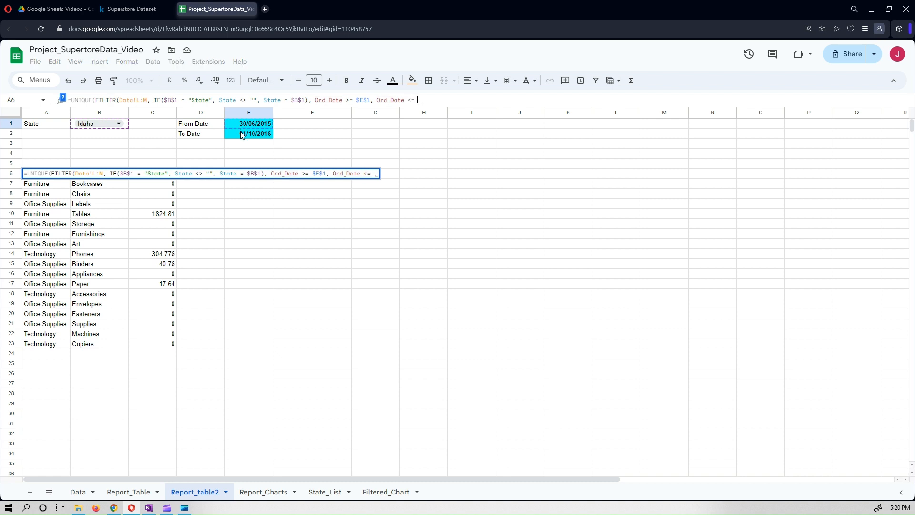
left_click(242, 133)
key("F4")
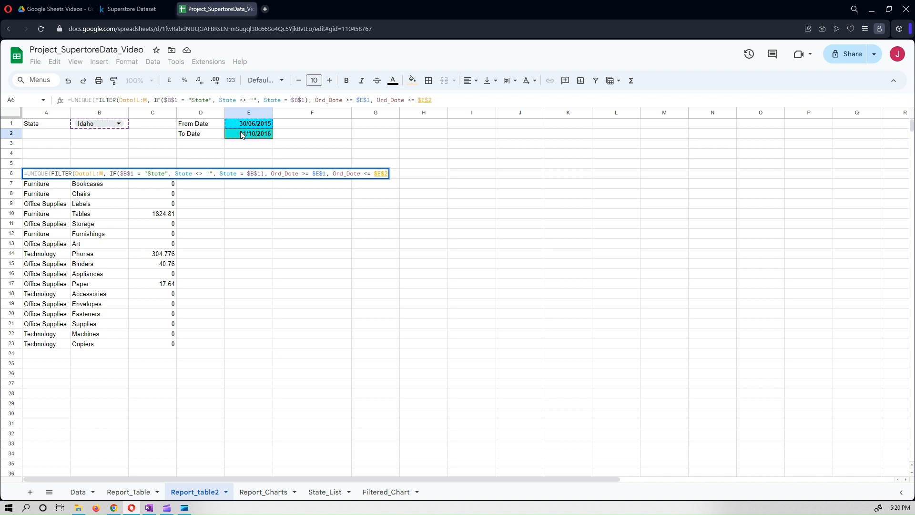
type("))")
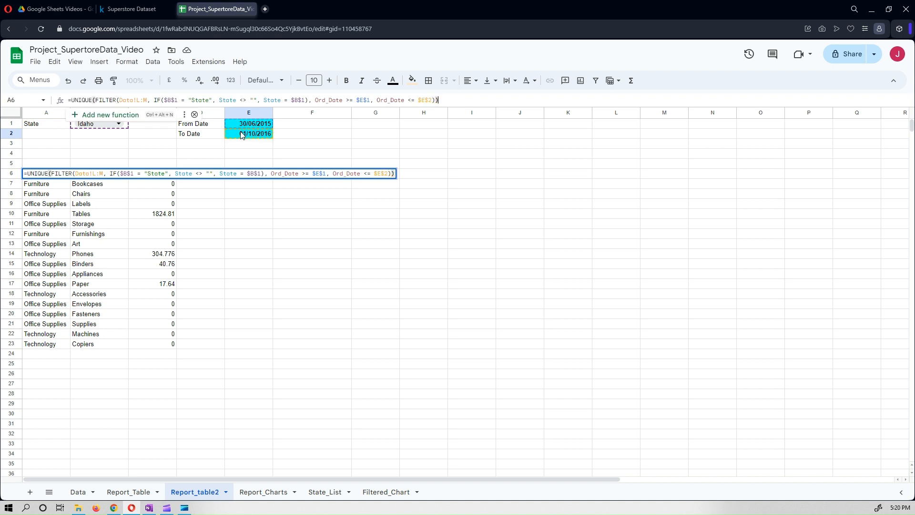
key("Return")
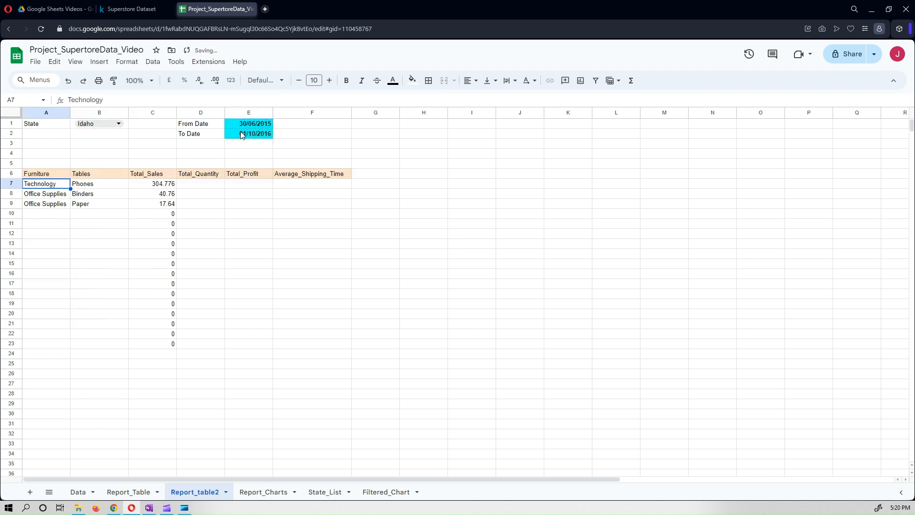
left_click(134, 265)
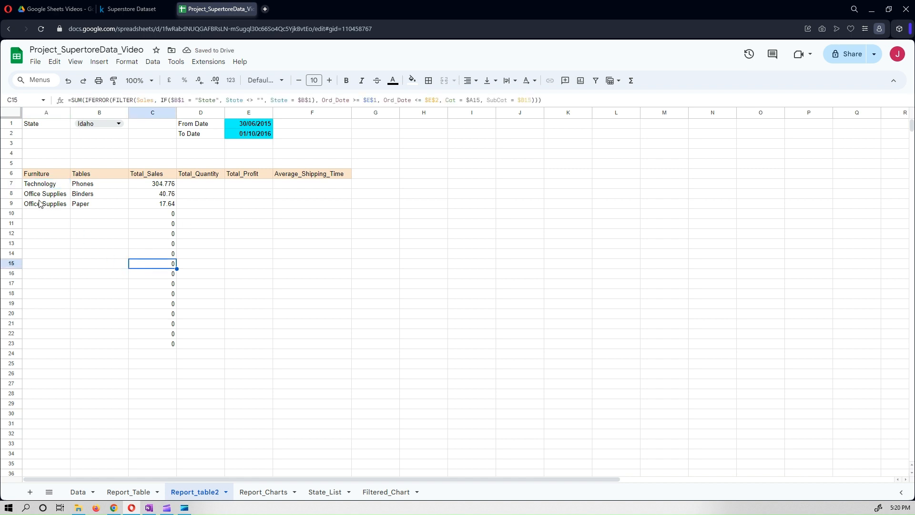
left_click(31, 186)
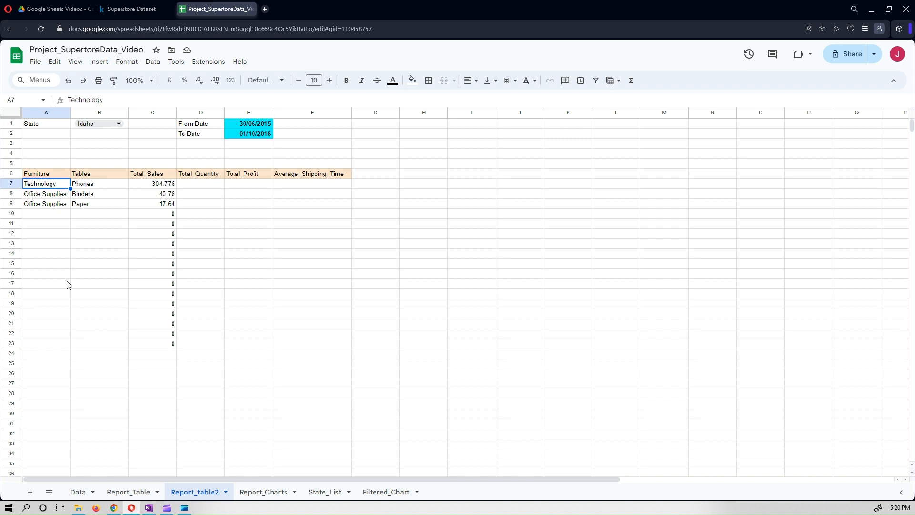
left_click(49, 175)
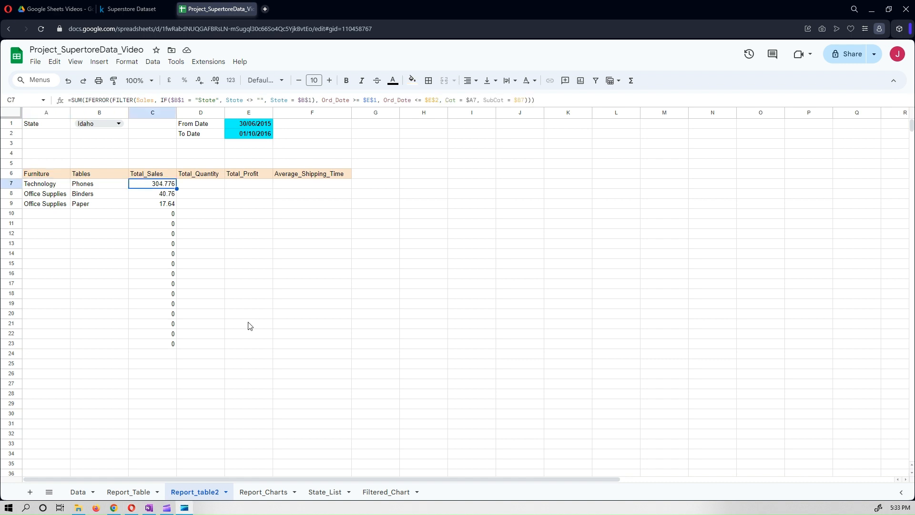
left_click(604, 257)
- Move the UNIQUE/FILTER formula from A6 down to A7 to free the header row
left_click(45, 175)
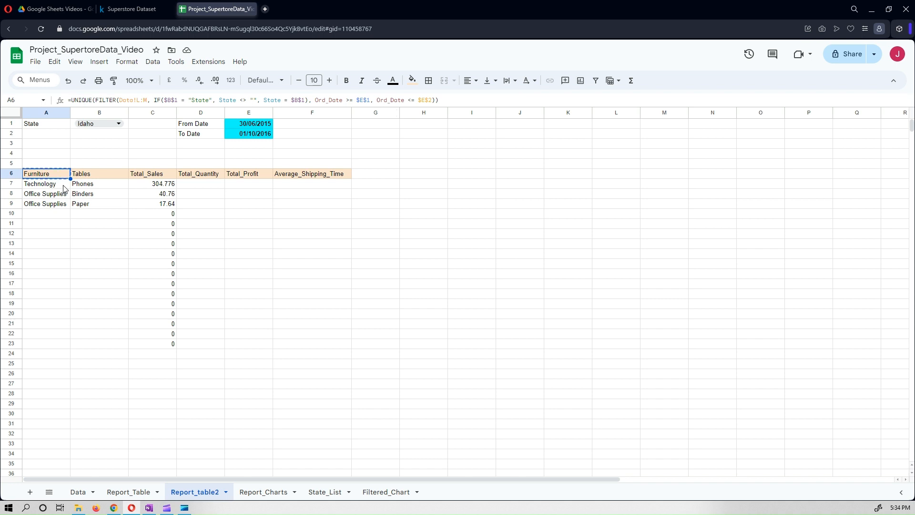
left_click(49, 186)
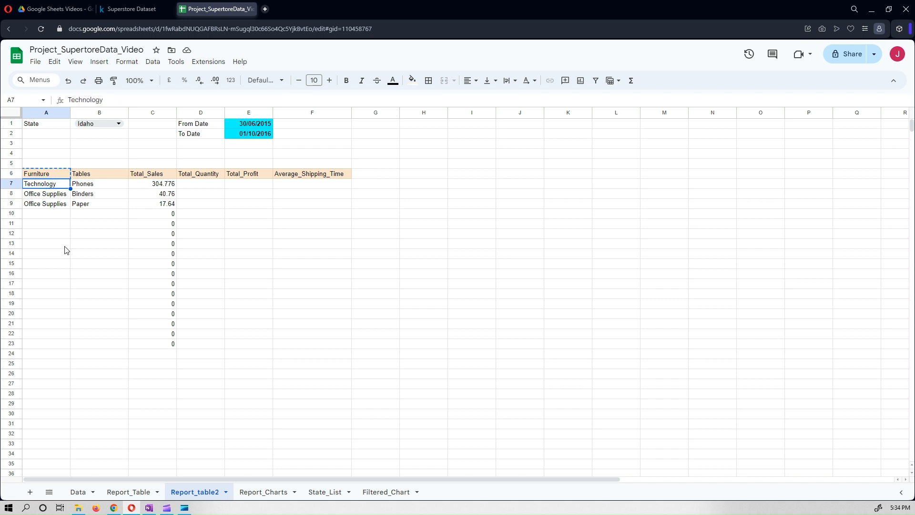
key("ctrl+v")
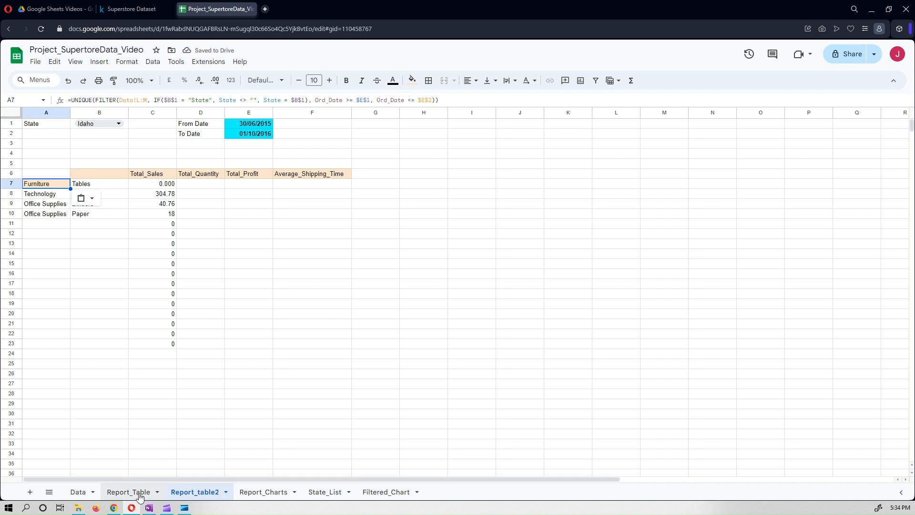
- Copy the Category and Sub_Category headers from A5:B5 of Report_Table into A6:B6 of Report_table2
left_click(129, 492)
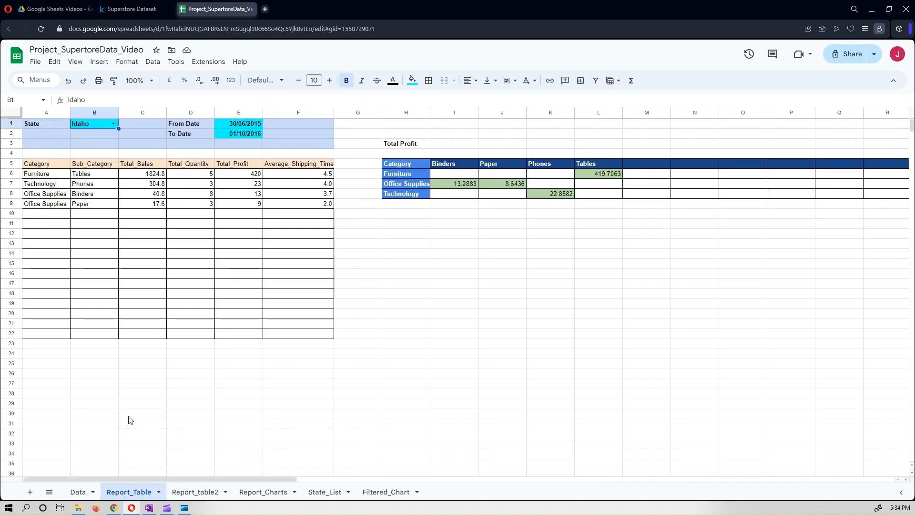
left_click(52, 165)
left_click(102, 167, "shift")
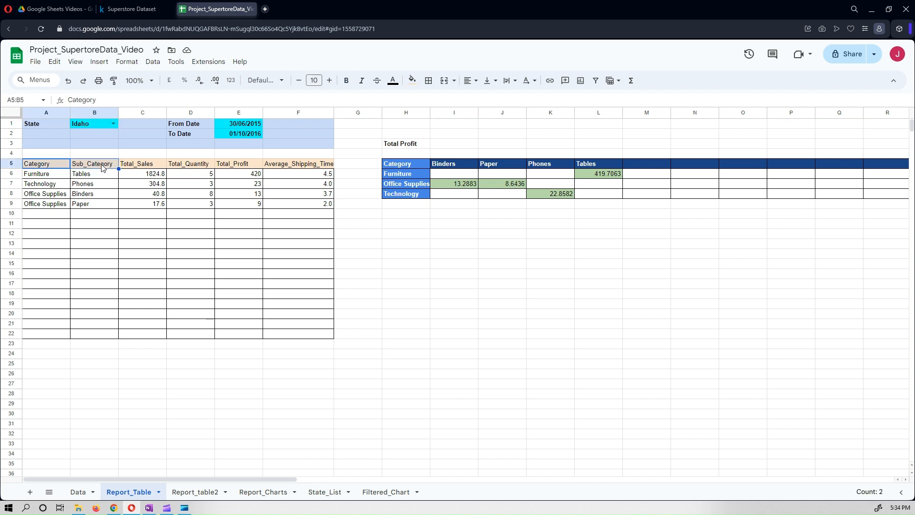
left_click(194, 492)
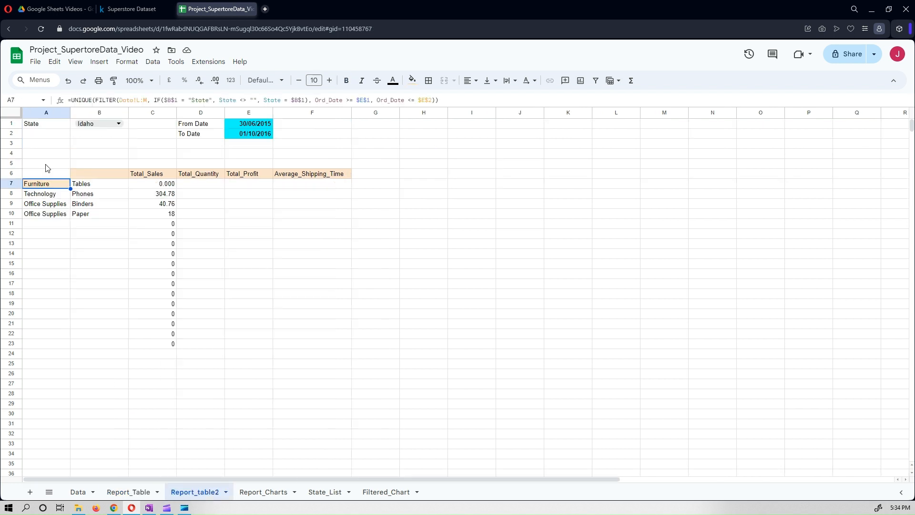
left_click(43, 174)
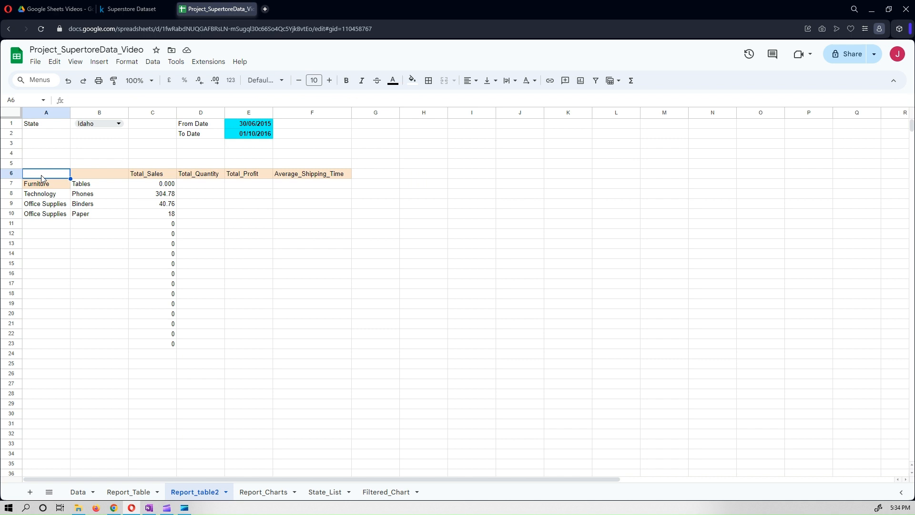
key("ctrl+v")
- Apply the plain formatting of B7 to A7 with Paint format
left_click(97, 185)
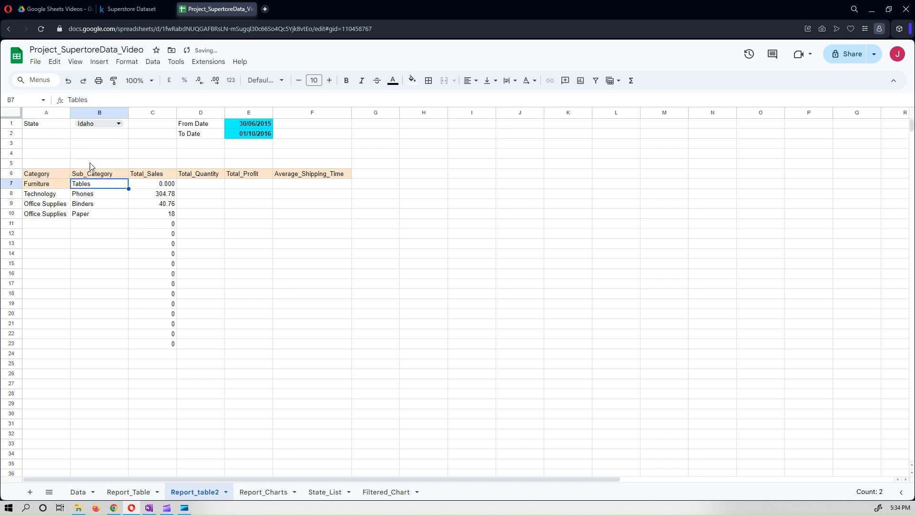
left_click(114, 80)
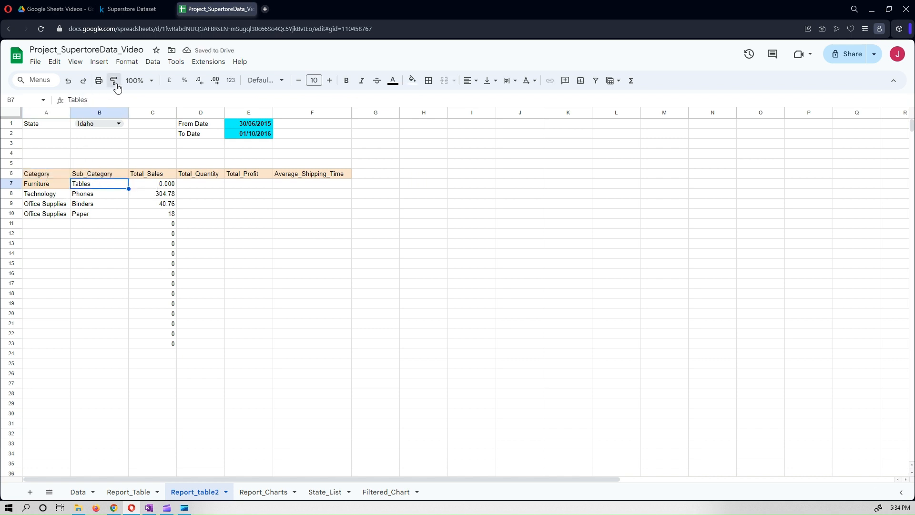
left_click(44, 184)
left_click(264, 253)
- Fill the Total_Sales formula from C8 up into C7 and check the formulas in C7 and C10
left_click(172, 197)
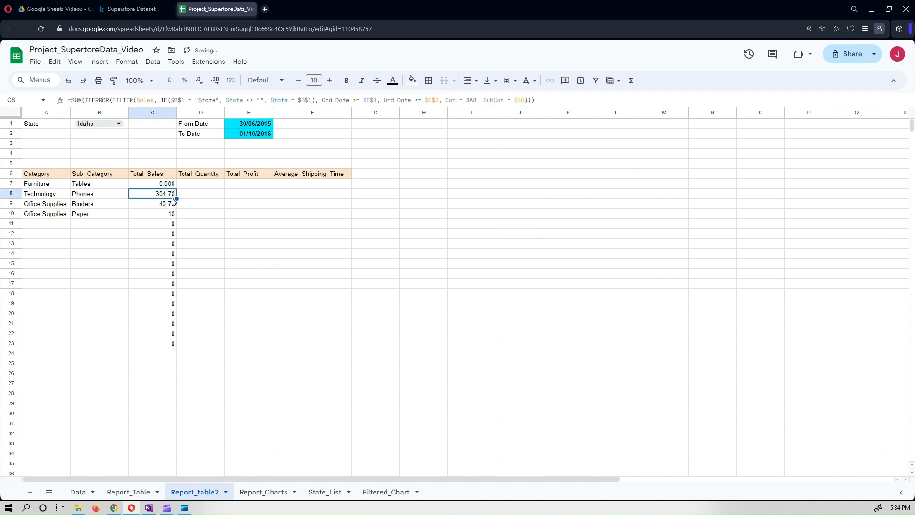
left_click_drag(177, 198, 173, 186)
left_click_drag(212, 232, 224, 235)
left_click(219, 234)
left_click(172, 197)
left_click(156, 188)
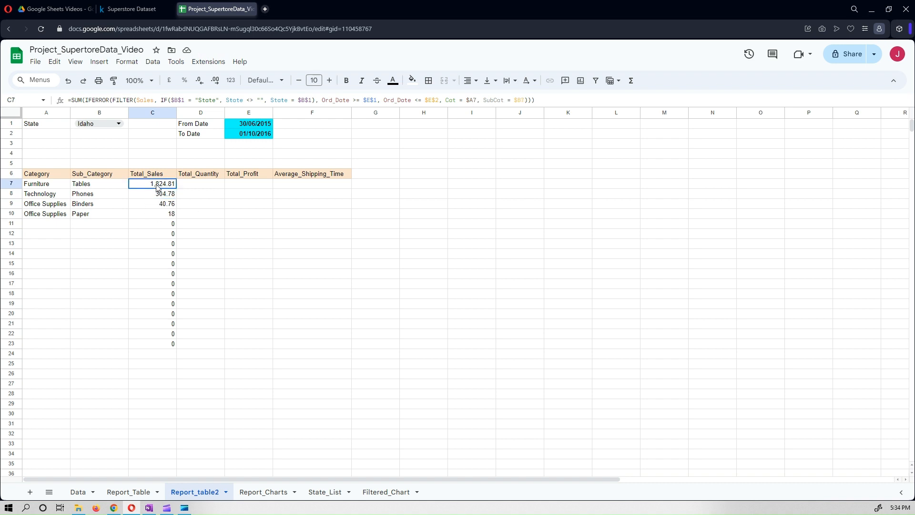
left_click(158, 213)
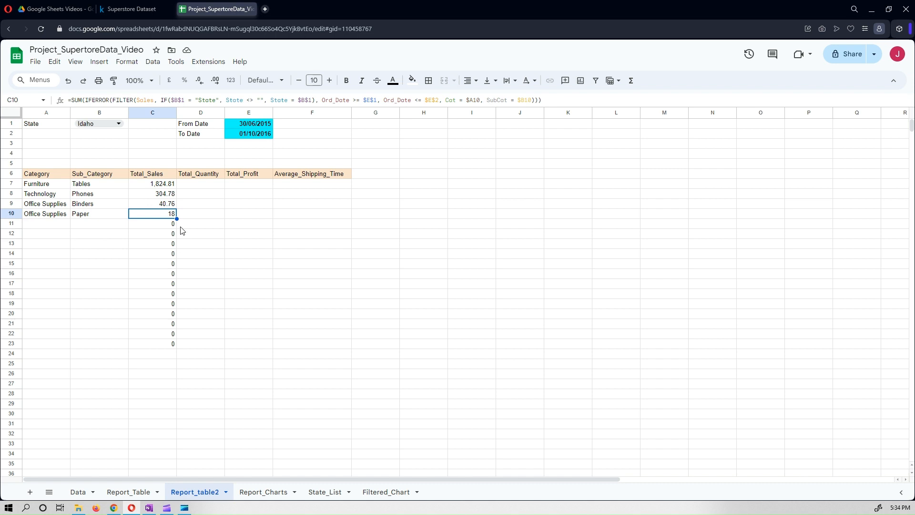
left_click(166, 188)
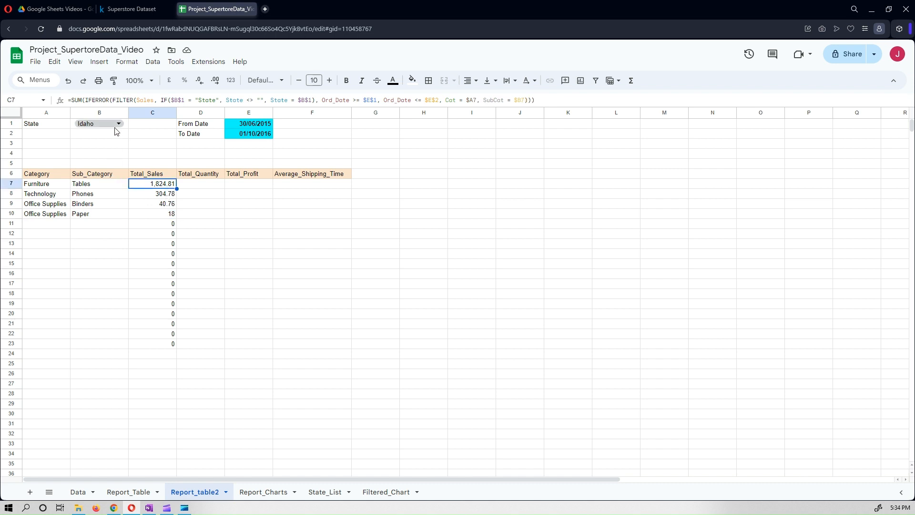
- Set the state selector in B1 to State so that the report covers all states
left_click(196, 186)
left_click(262, 186)
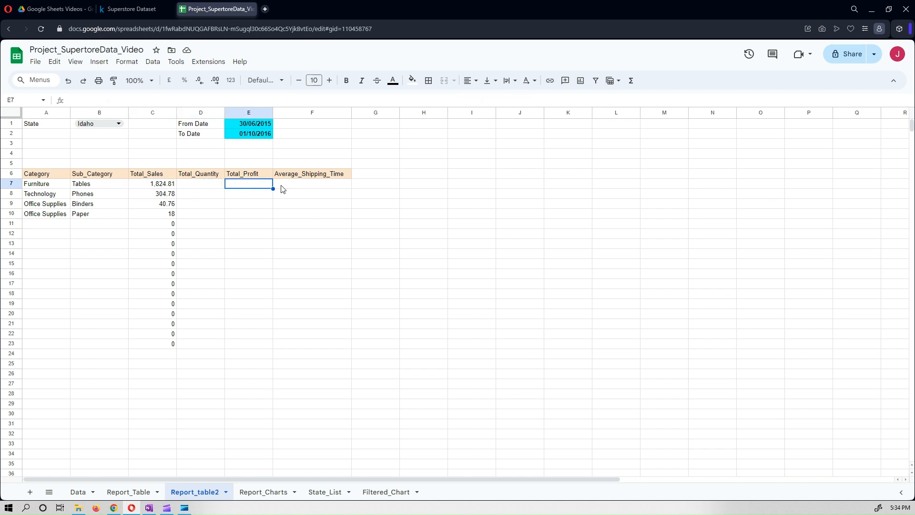
left_click(300, 186)
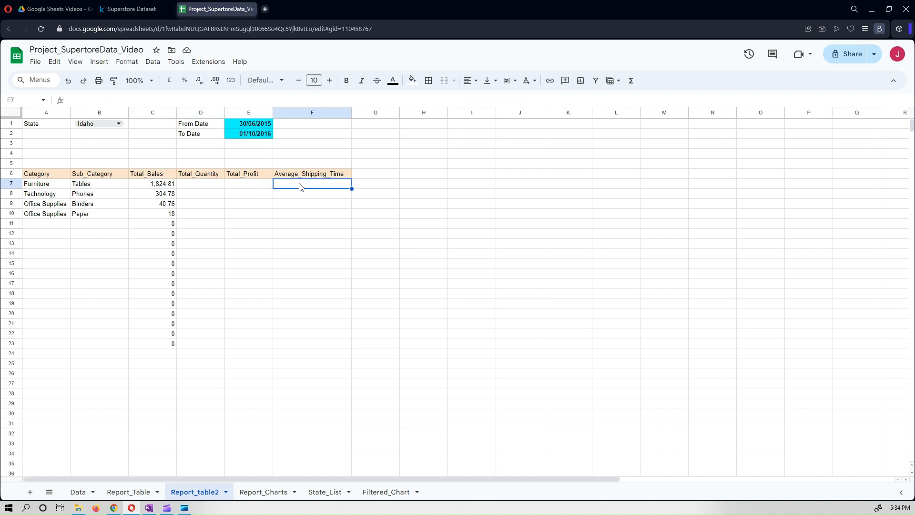
left_click(118, 124)
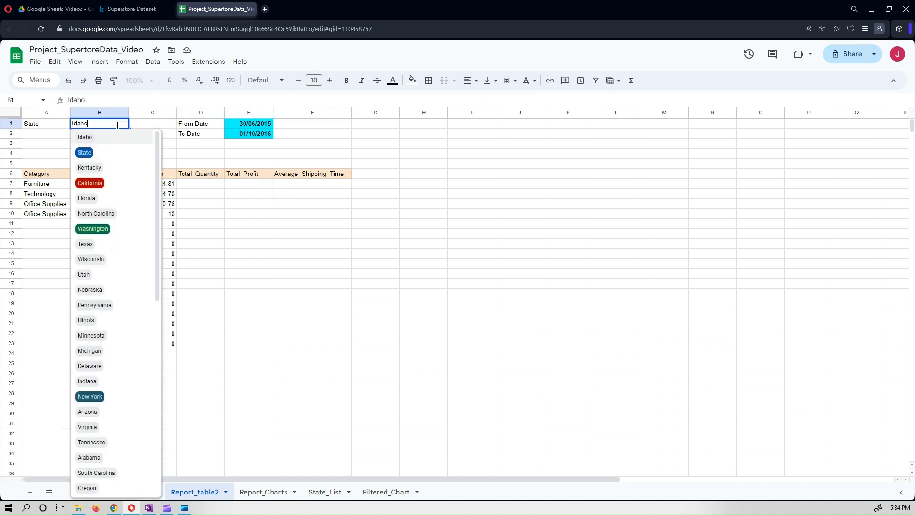
left_click(89, 156)
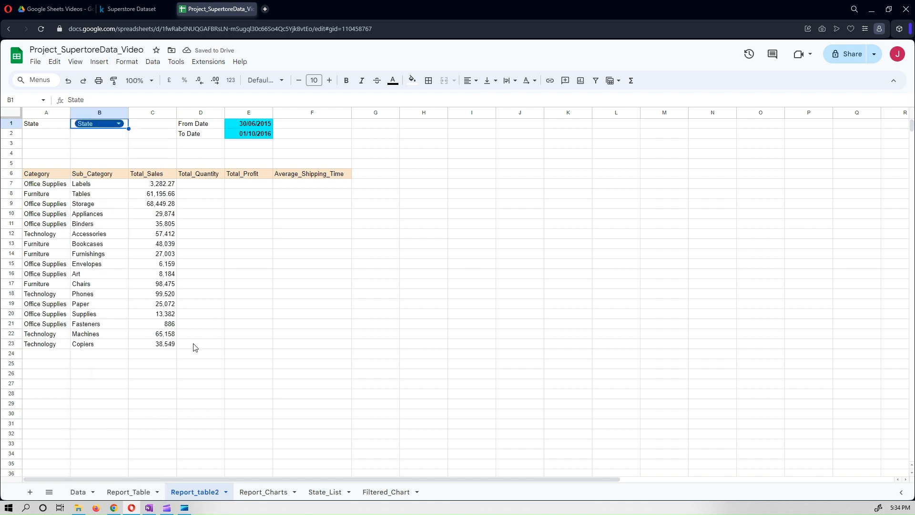
- Copy the Total_Sales formula from C7 across into the Total_Quantity cell D7
left_click(172, 186)
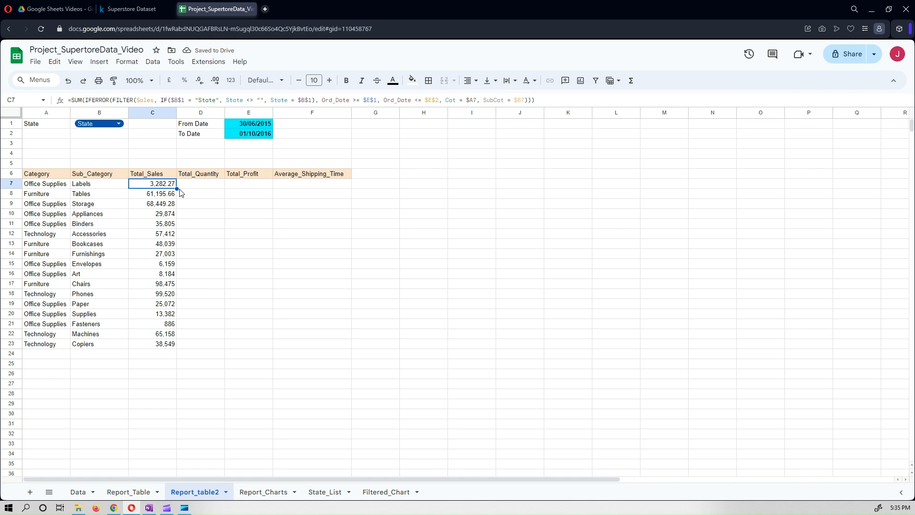
left_click_drag(177, 189, 211, 187)
left_click_drag(212, 186, 208, 193)
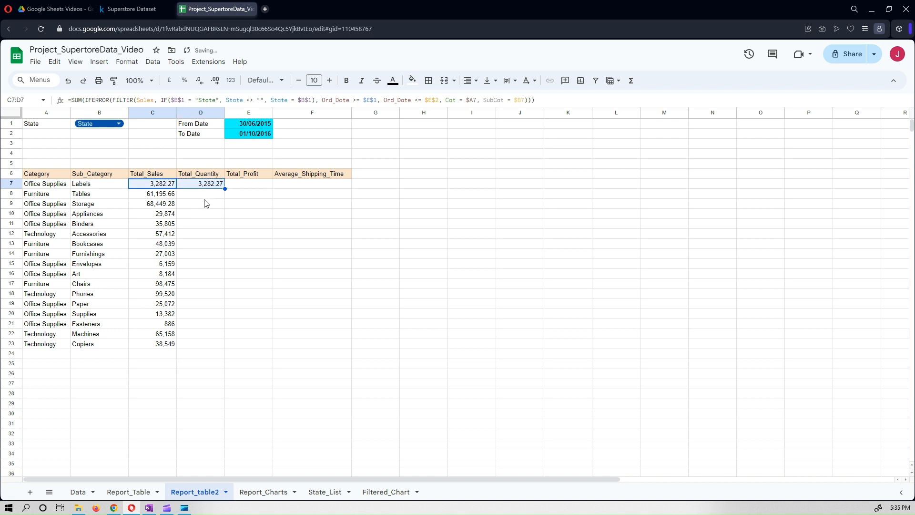
- Edit the formula in D7 so that FILTER returns the named range Quantity instead of Sales
left_click(201, 189)
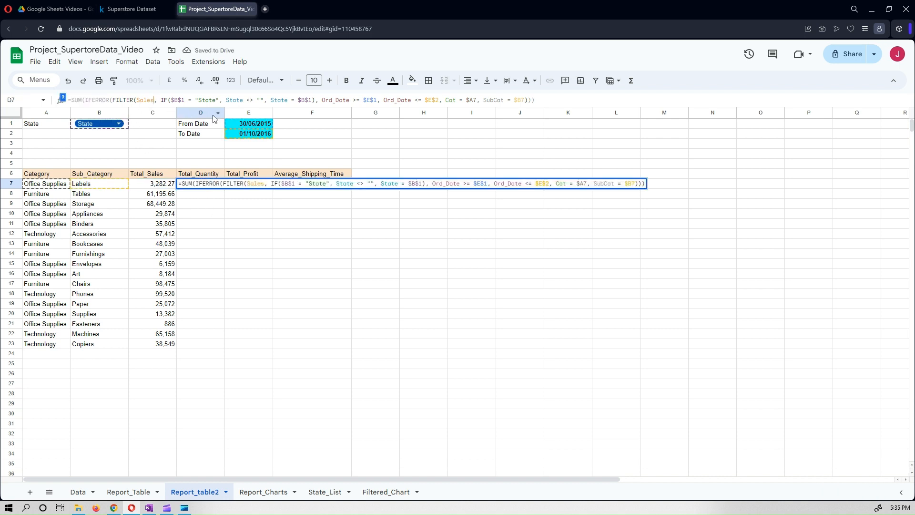
key("BackSpace")
key("BackSpace")
key("BackSpace")
key("BackSpace")
key("BackSpace")
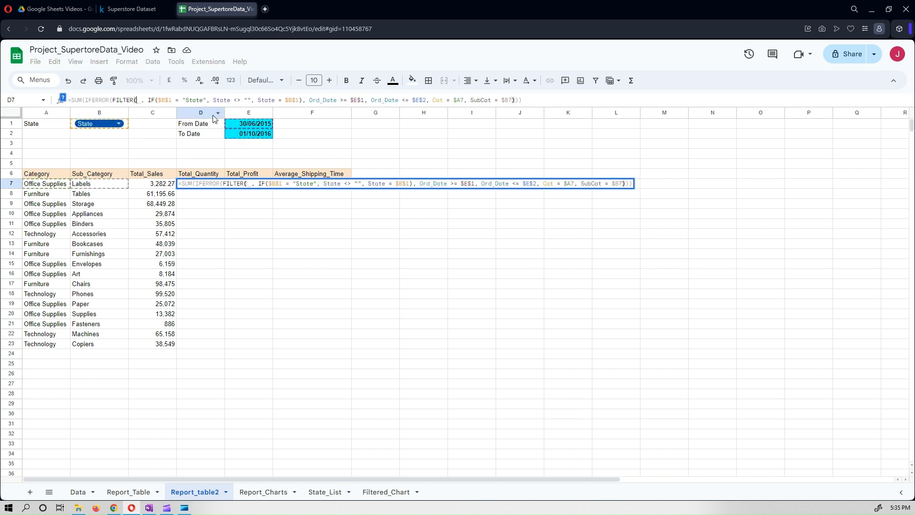
type("Quam")
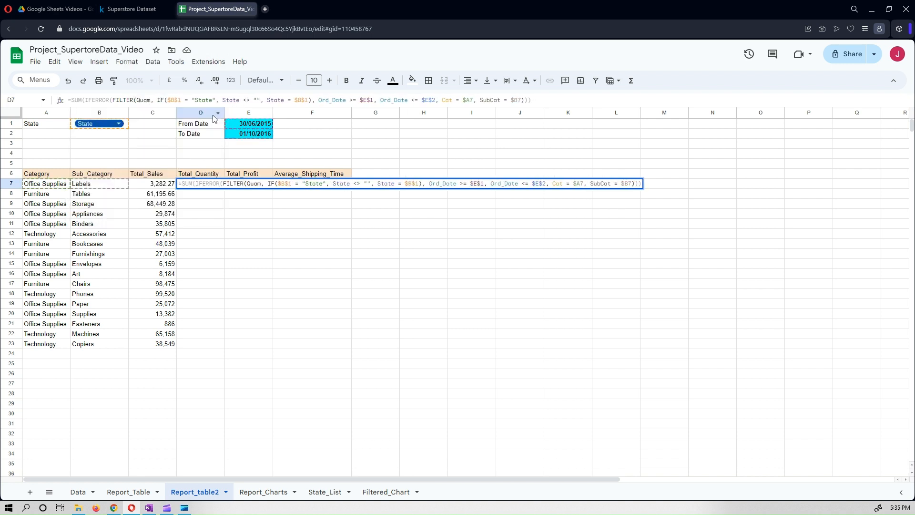
key("BackSpace")
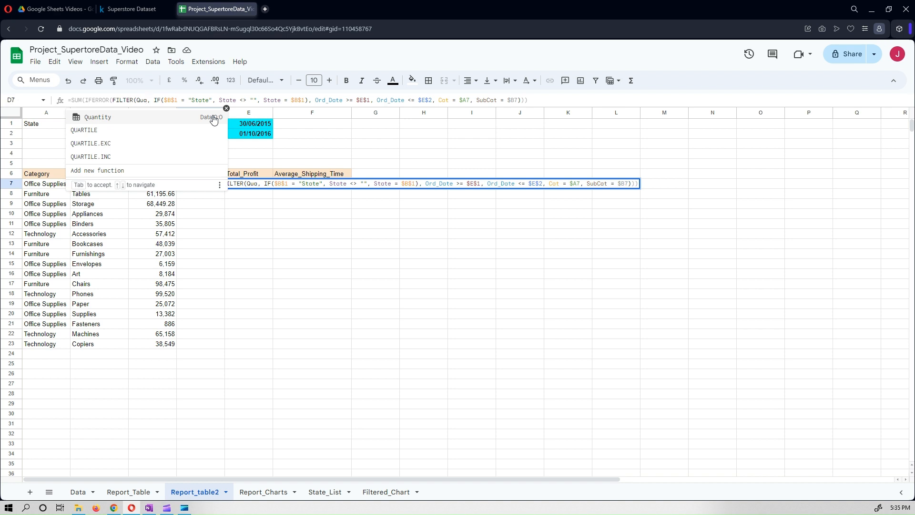
left_click(181, 118)
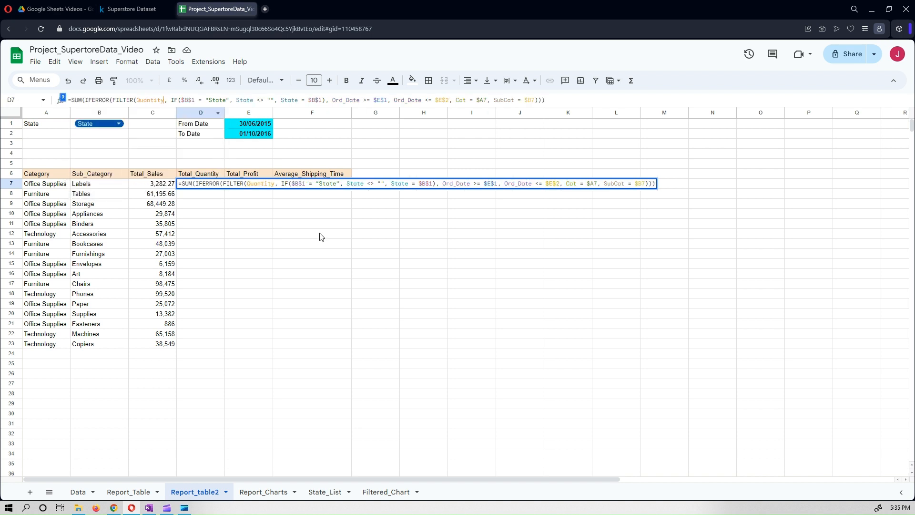
key("Return")
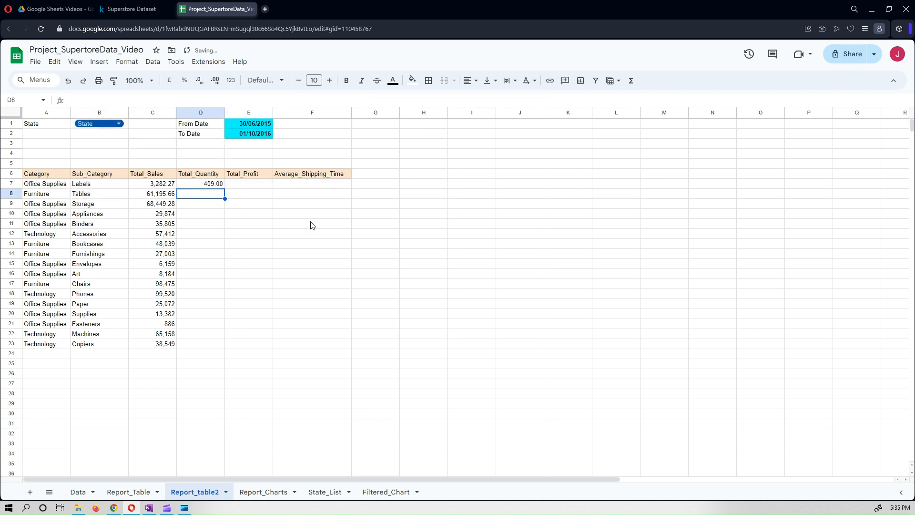
- Fill the Total_Quantity formula from D7 down through D23
left_click(203, 186)
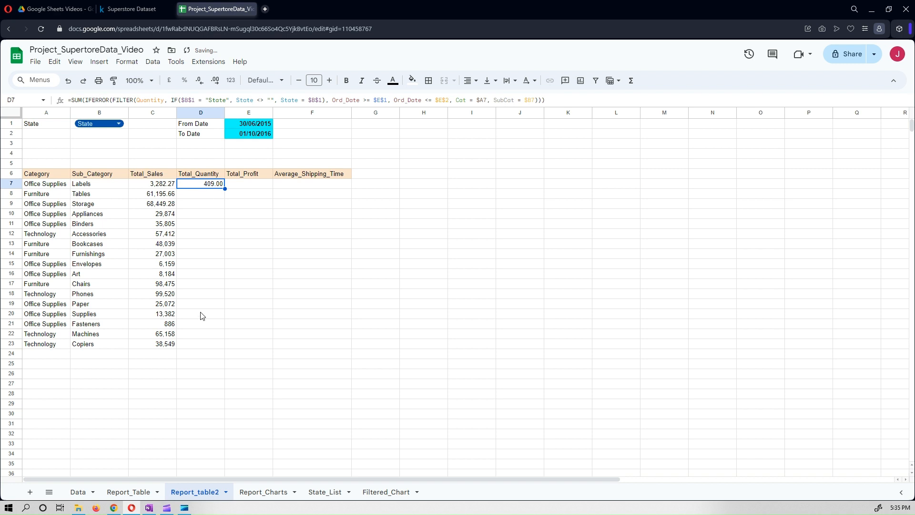
left_click(191, 346, "shift")
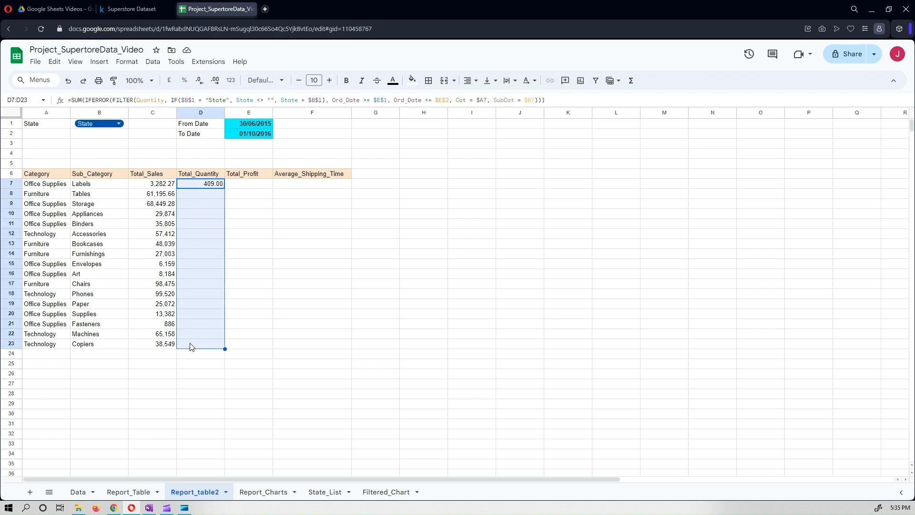
key("ctrl+d")
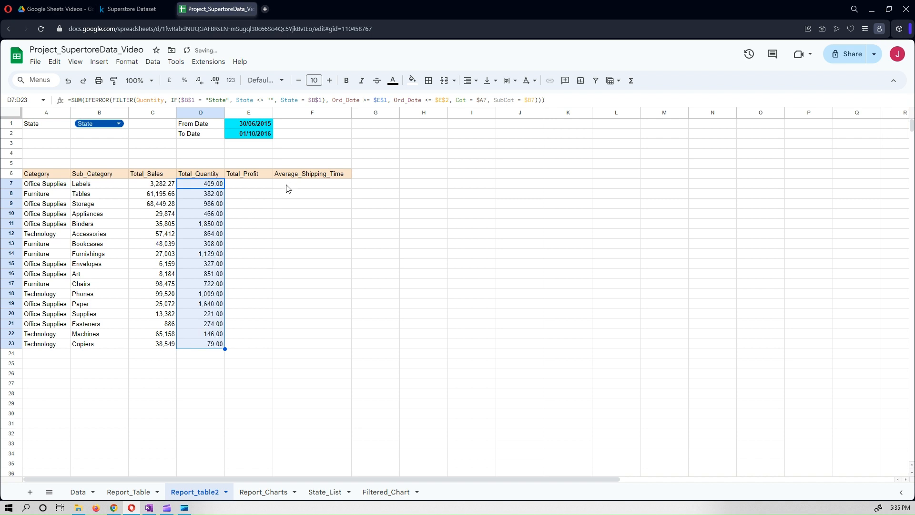
- Copy the Total_Quantity formula from D7 across into the Total_Profit cell E7
left_click(240, 191)
left_click(220, 184)
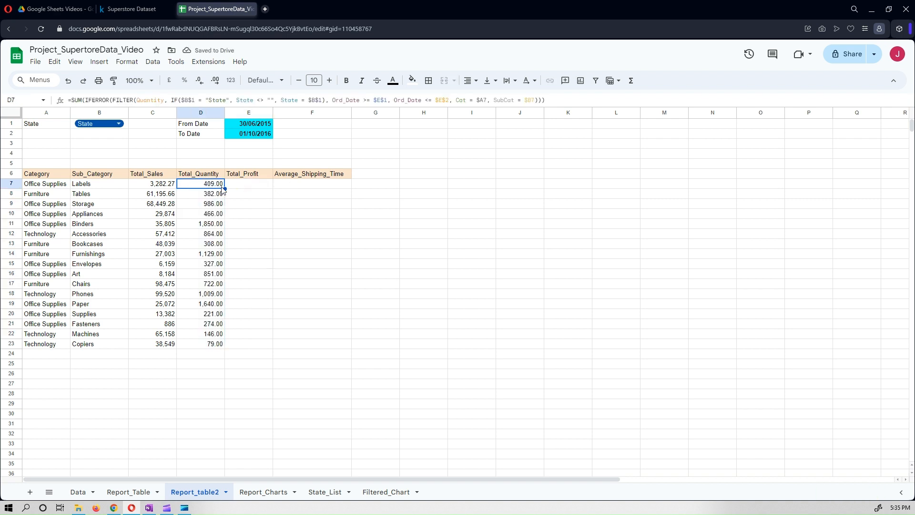
left_click_drag(225, 188, 245, 189)
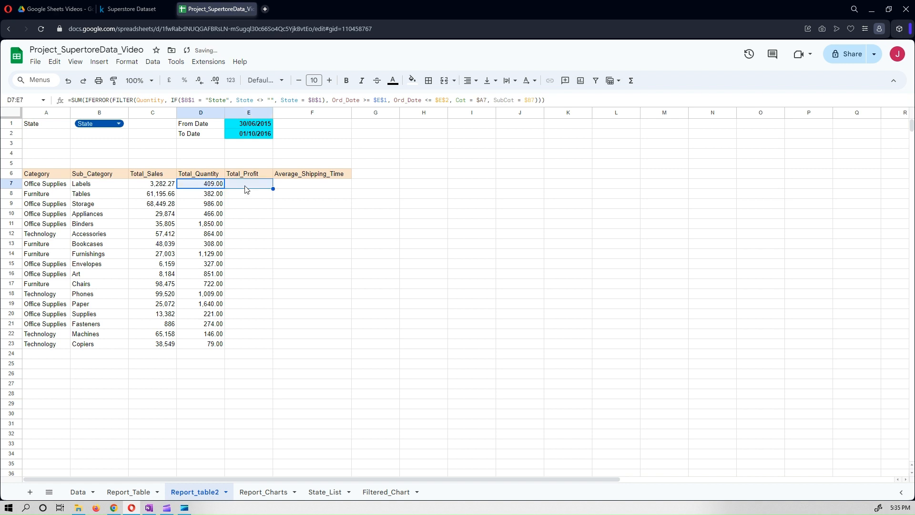
- Edit the formula in E7 so that FILTER returns the named range Profit instead of Quantity
left_click(245, 186)
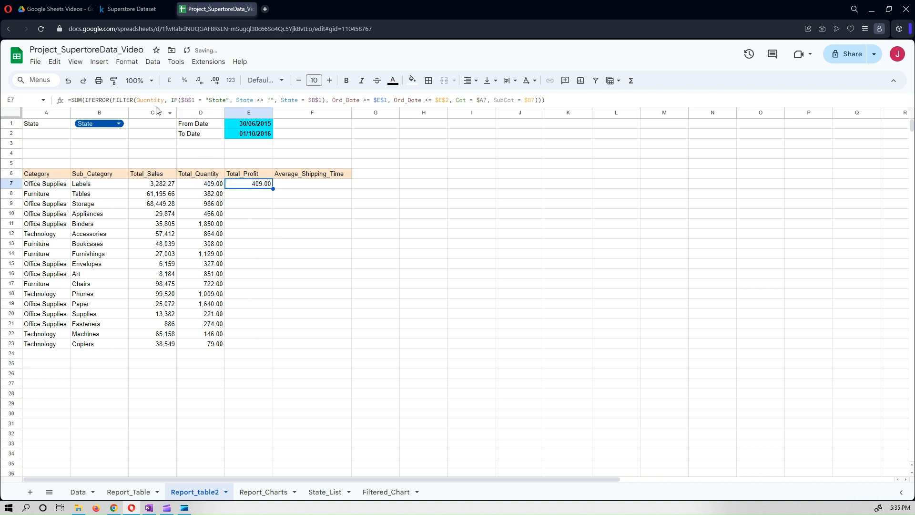
key("BackSpace")
key("BackSpace")
key("BackSpace")
key("BackSpace")
key("BackSpace")
key("BackSpace")
key("BackSpace")
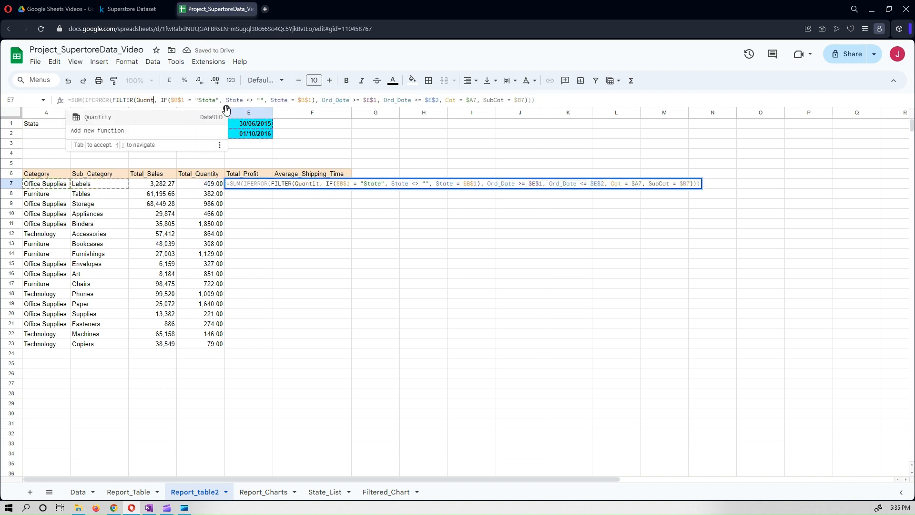
key("BackSpace")
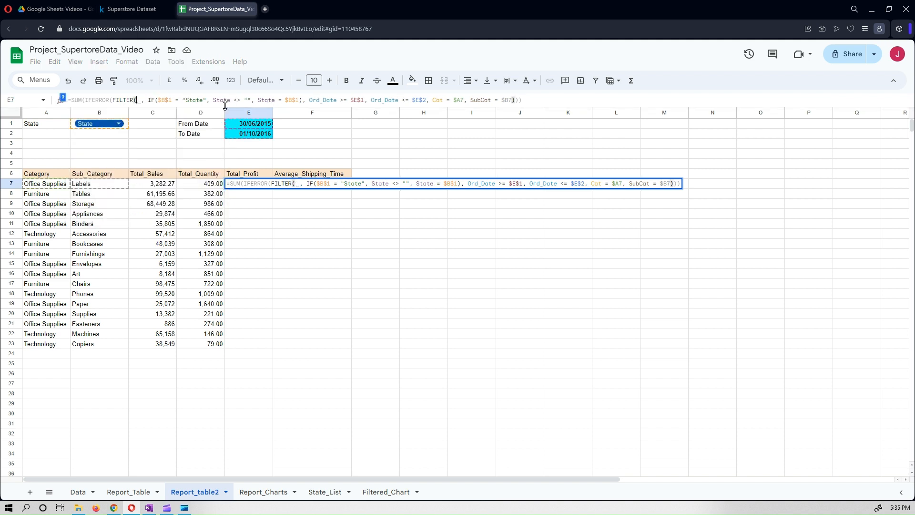
type("Pro")
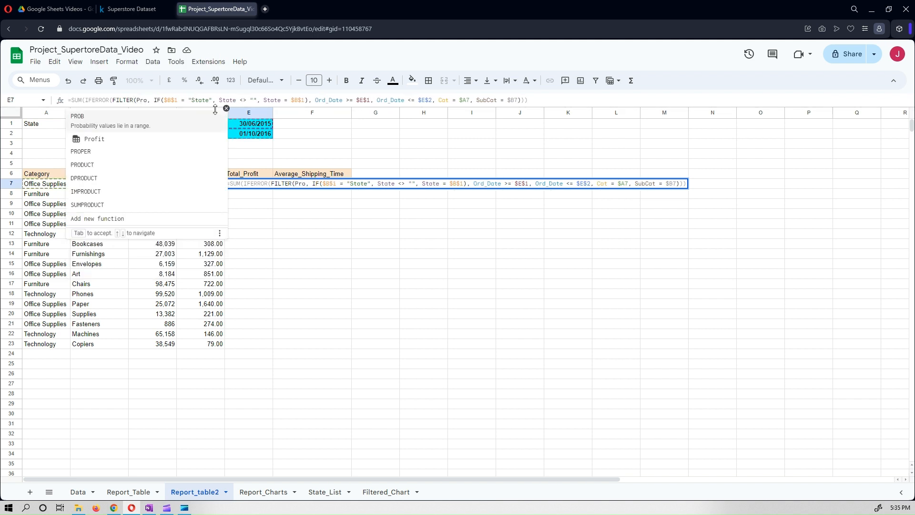
left_click(151, 136)
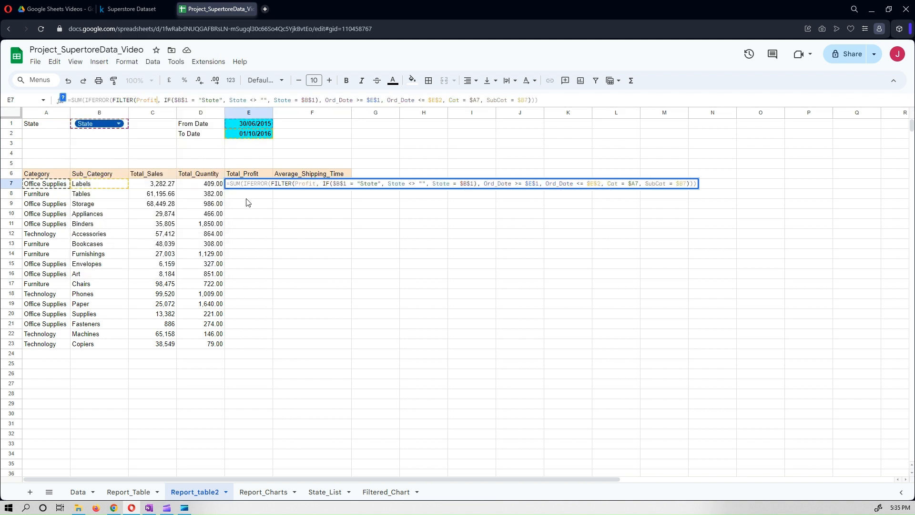
key("Return")
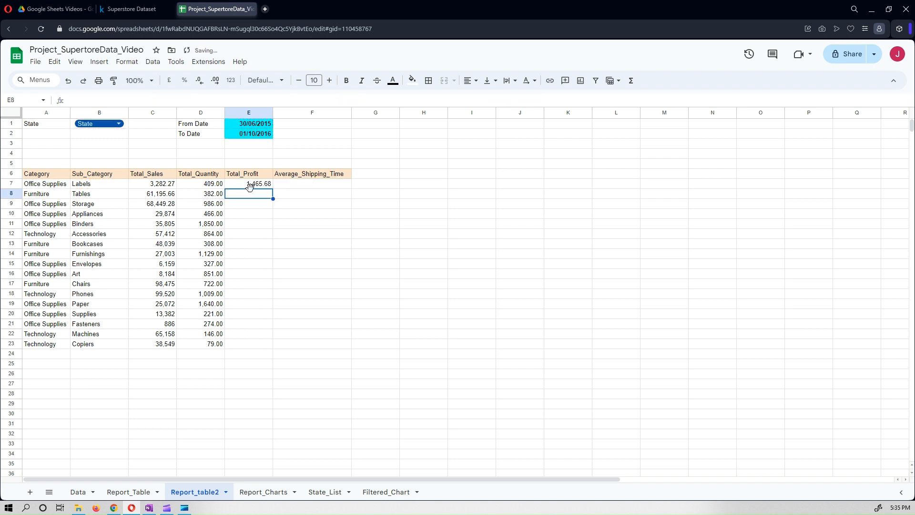
- Fill the Total_Profit formula from E7 down through E23
left_click(254, 187)
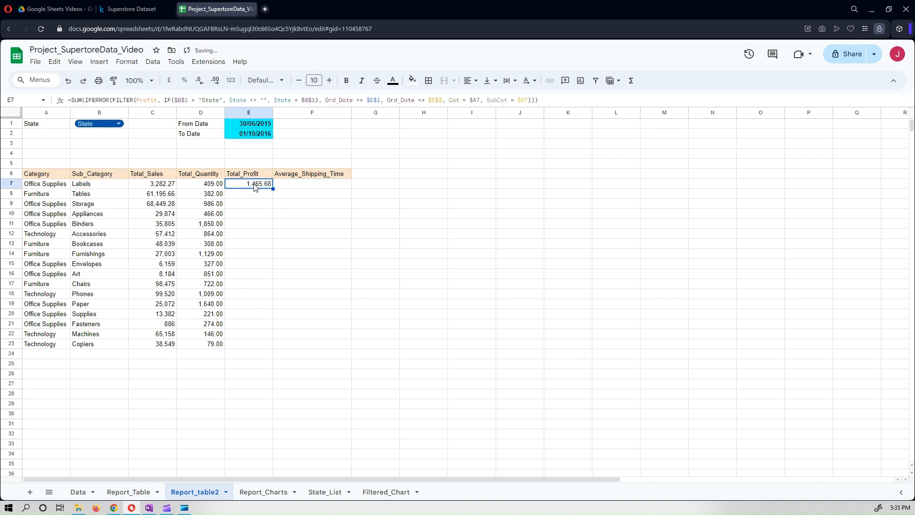
left_click(241, 346, "shift")
key("ctrl+d")
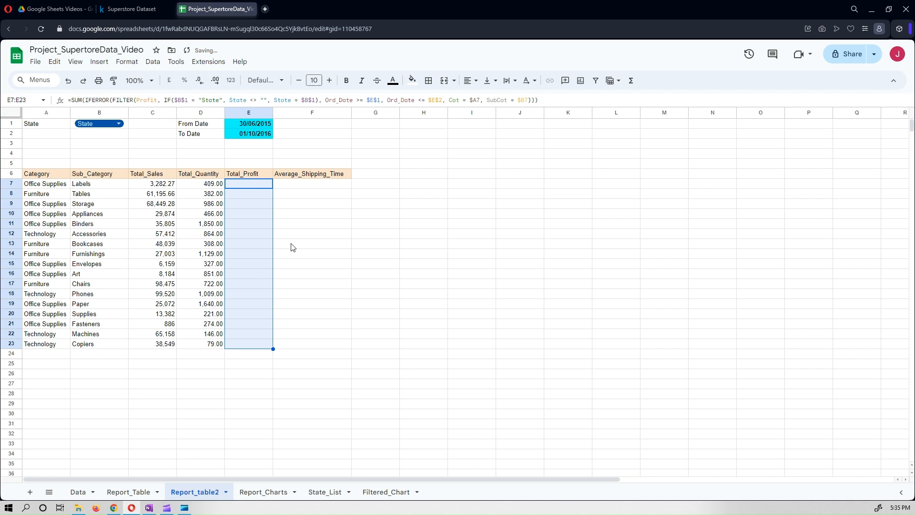
- Copy the Total_Profit formula from E7 across into the Average_Shipping_Time cell F7
left_click(308, 187)
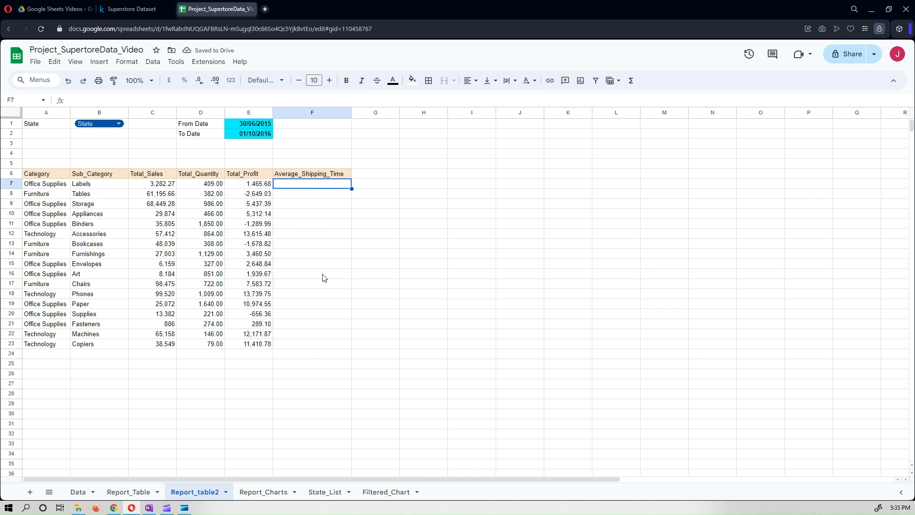
left_click(269, 186)
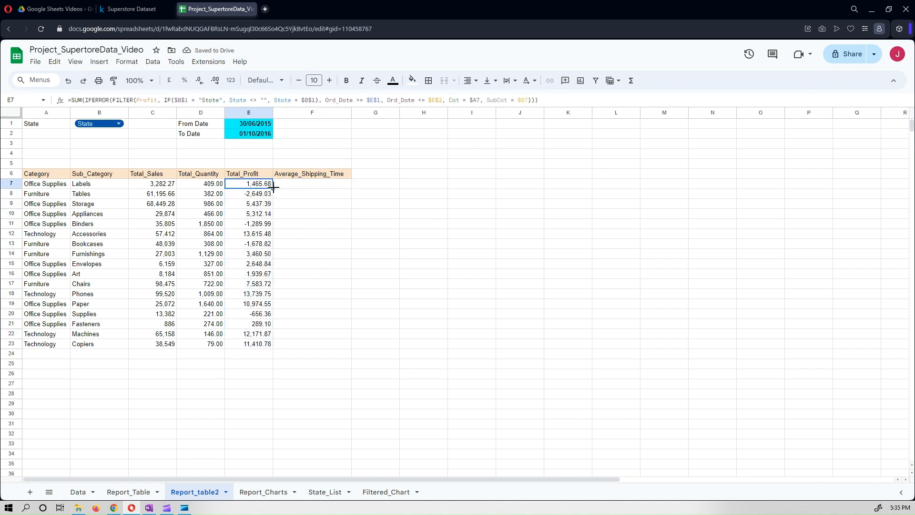
left_click_drag(273, 189, 314, 185)
left_click_drag(366, 217, 368, 218)
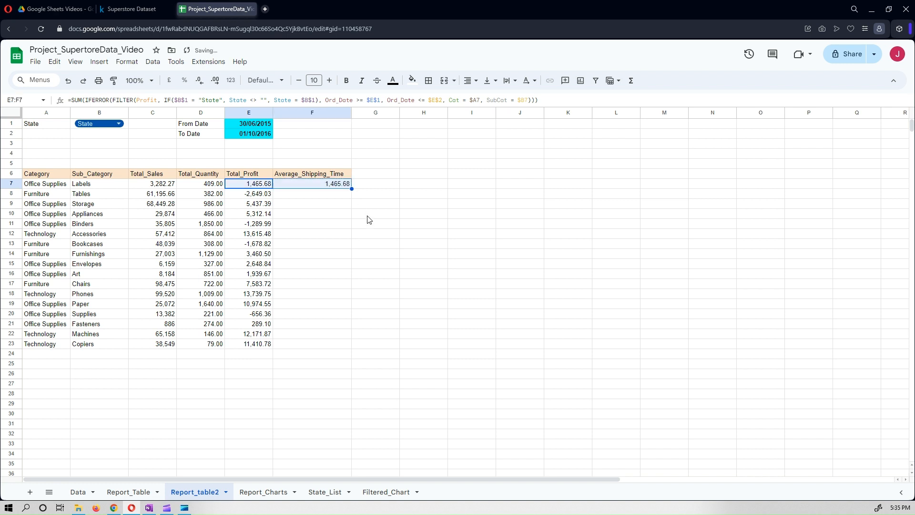
- Replace Profit with the named range Shipping_days in the FILTER part of the formula in F7
left_click(312, 186)
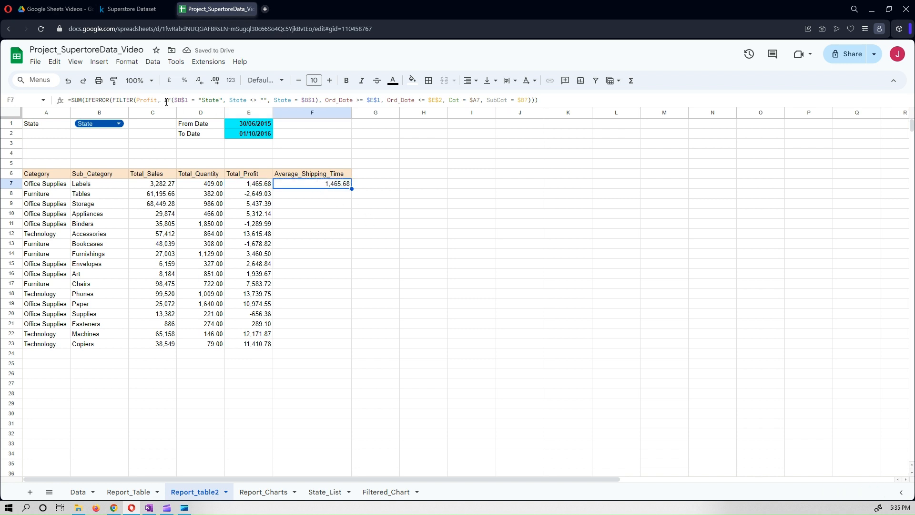
key("BackSpace")
key("BackSpace")
key("BackSpace")
key("BackSpace")
key("BackSpace")
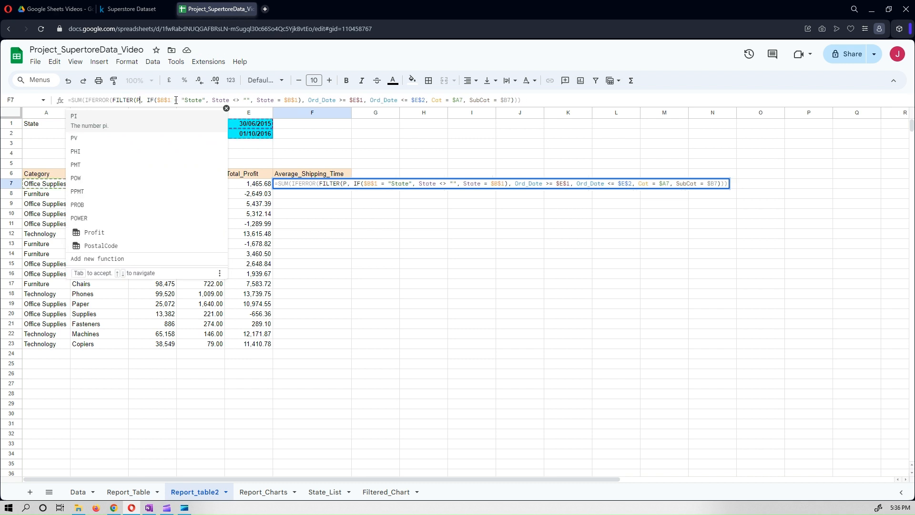
key("BackSpace")
type("Shi")
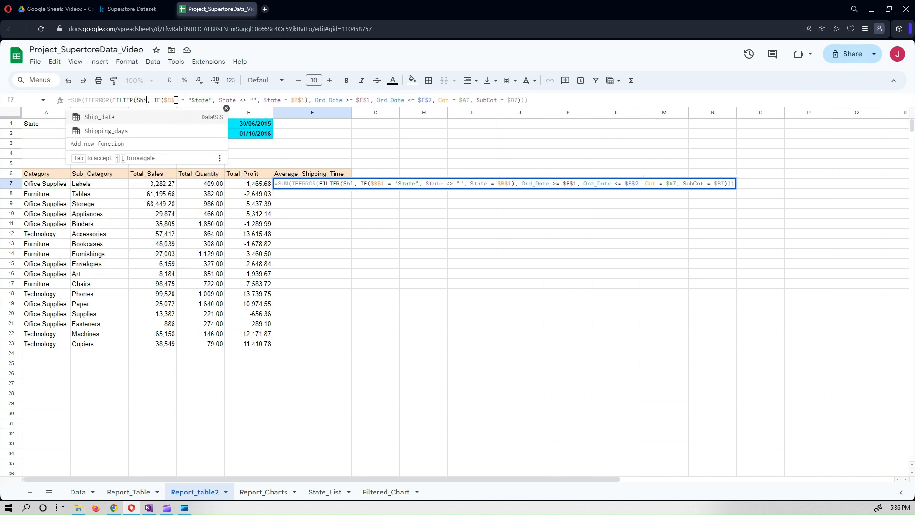
left_click(107, 130)
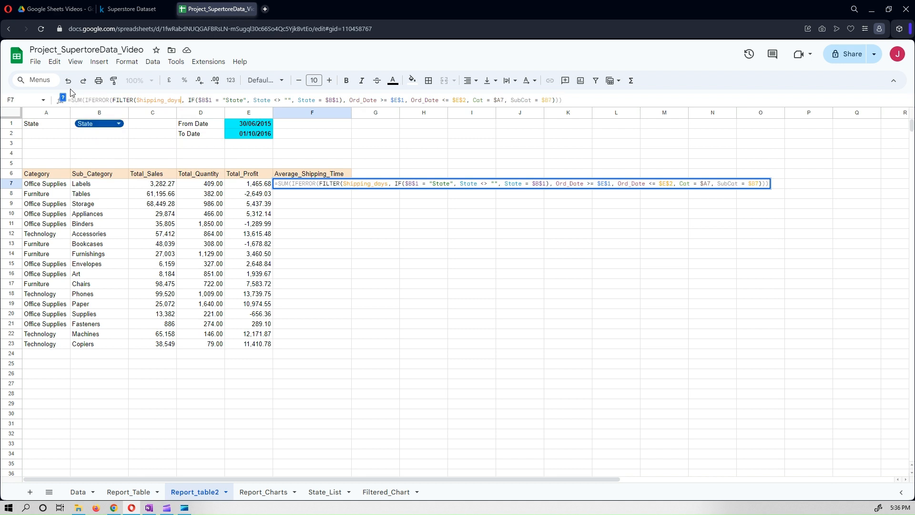
- Change the outer function of the F7 formula from SUM to AVERAGE
left_click(82, 99)
key("BackSpace")
key("BackSpace")
key("BackSpace")
type("AV")
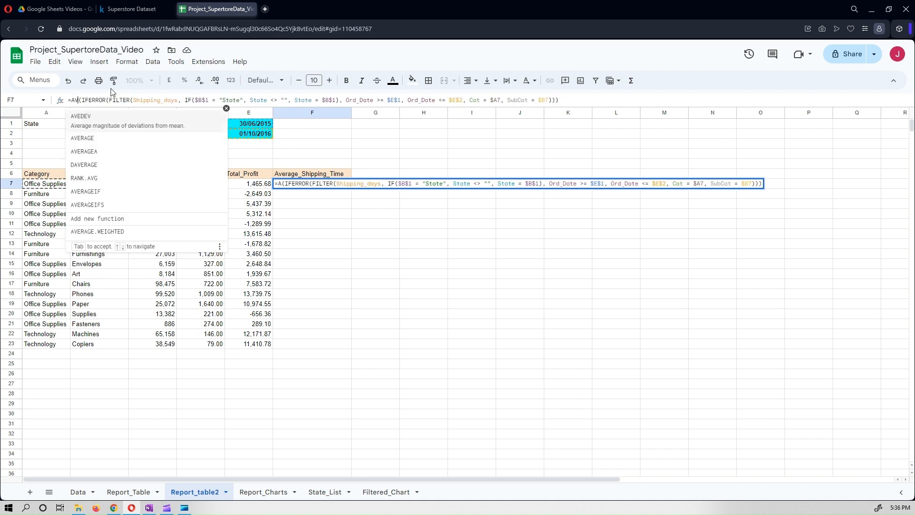
type("ER")
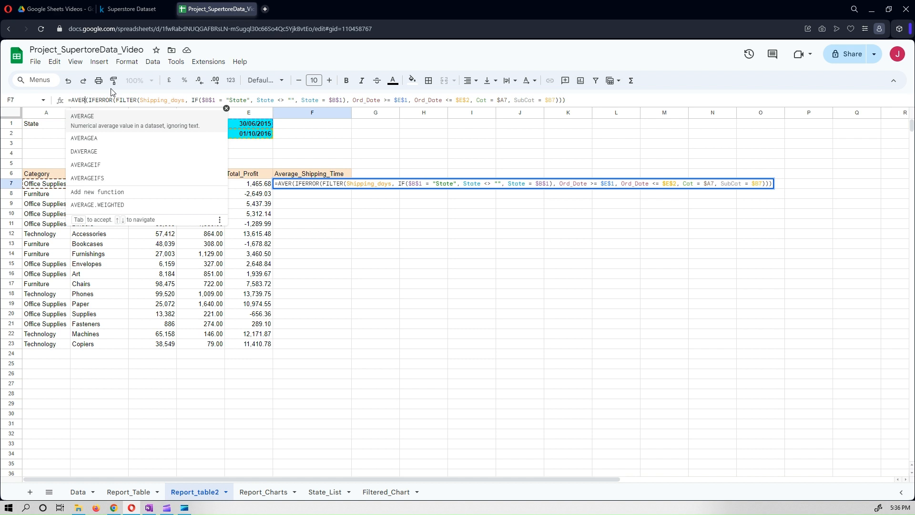
left_click(124, 123)
key("Return")
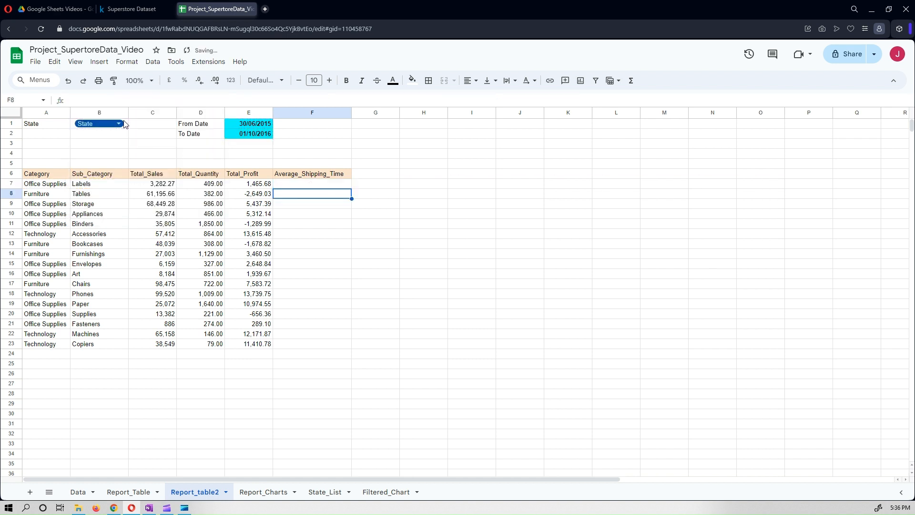
- Fill the Average_Shipping_Time formula from F7 down through F23
left_click(300, 185)
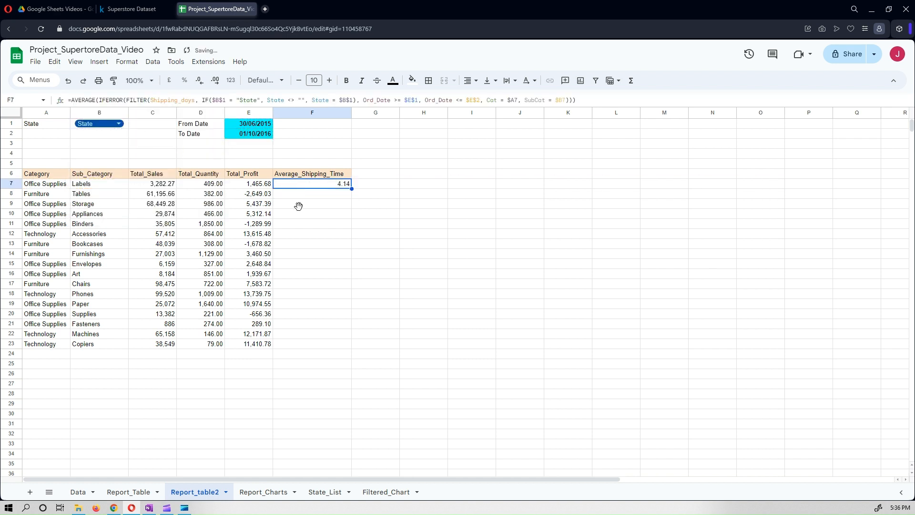
left_click(292, 347, "shift")
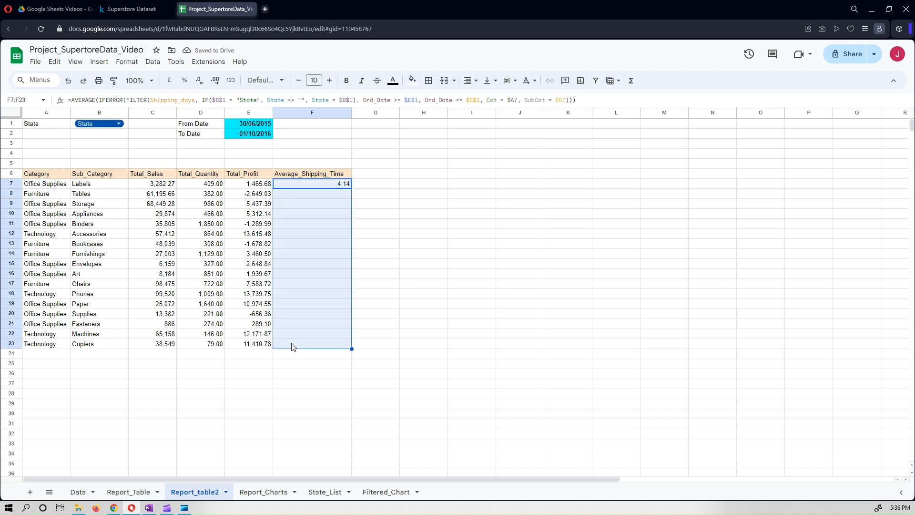
key("ctrl+d")
left_click(490, 235)
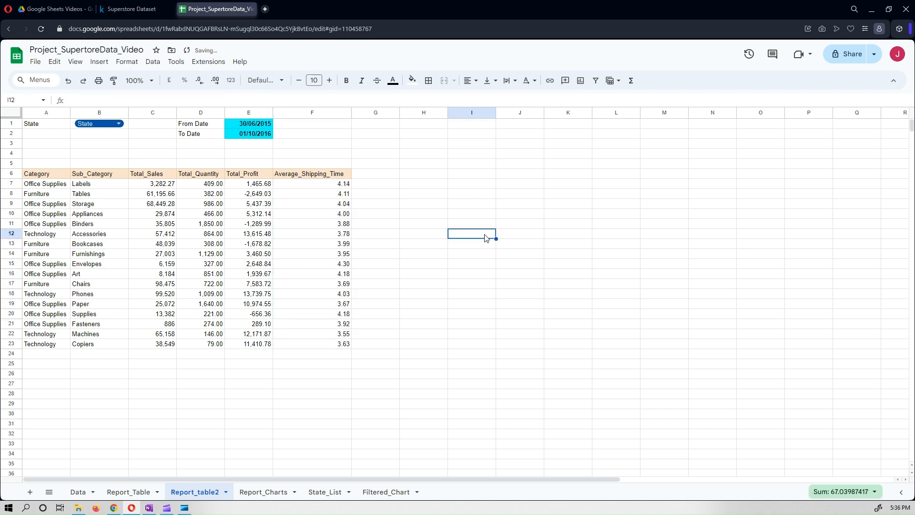
- Remove the decimal places from the Total_Quantity values in D7:D23
left_click(217, 186)
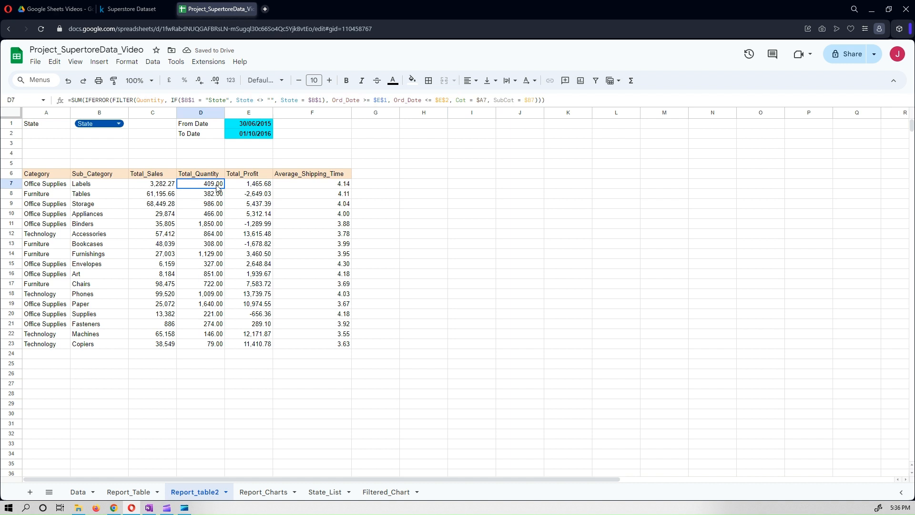
left_click(199, 348, "shift")
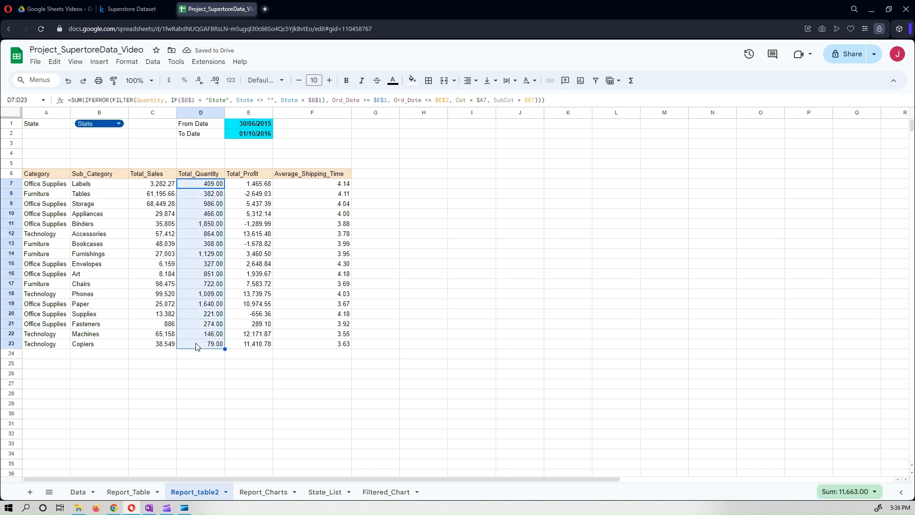
left_click(198, 84)
left_click(198, 83)
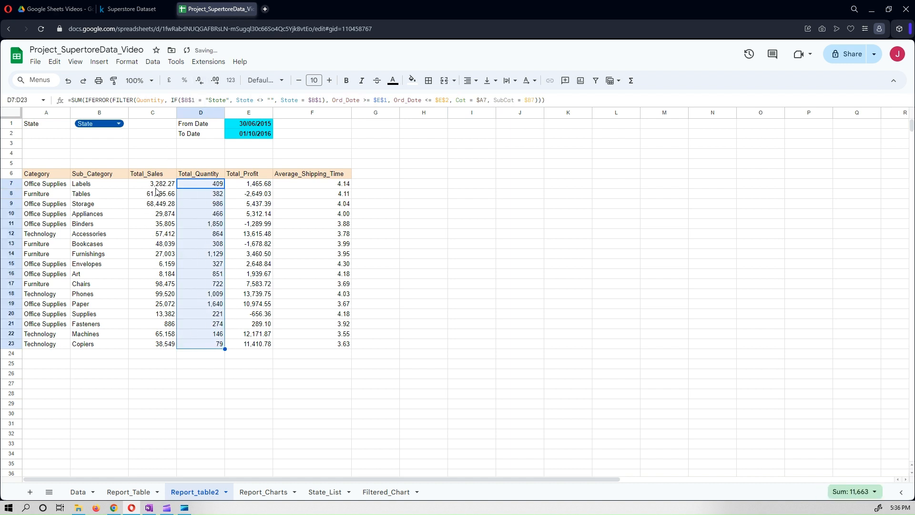
- Reduce the Total_Sales values in C7:C23 to whole numbers without decimals
left_click(156, 187)
left_click(151, 347, "shift")
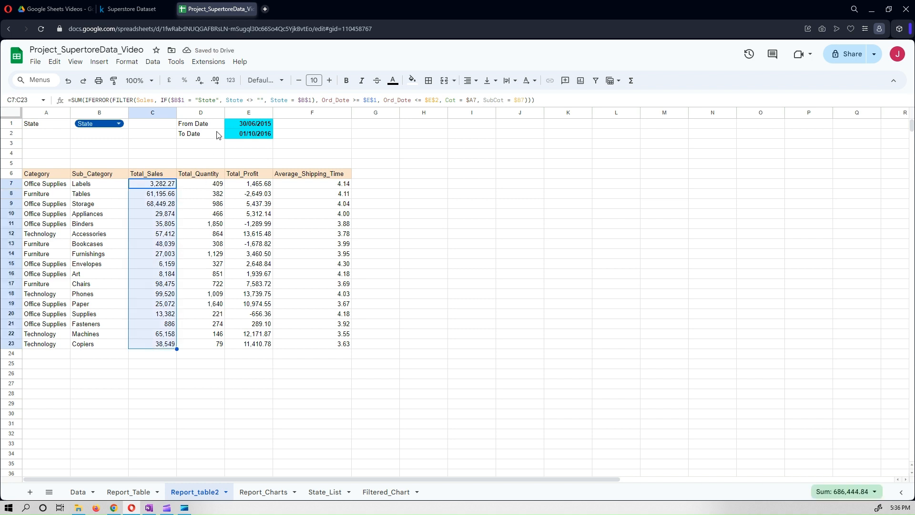
left_click(200, 82)
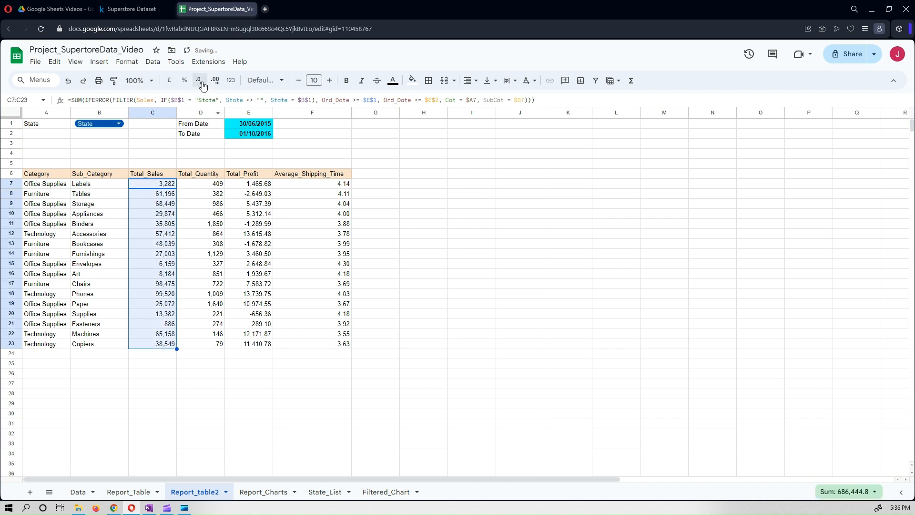
left_click(200, 82)
- Reduce the Total_Profit values in E7:E23 to whole numbers without decimals
left_click(248, 185)
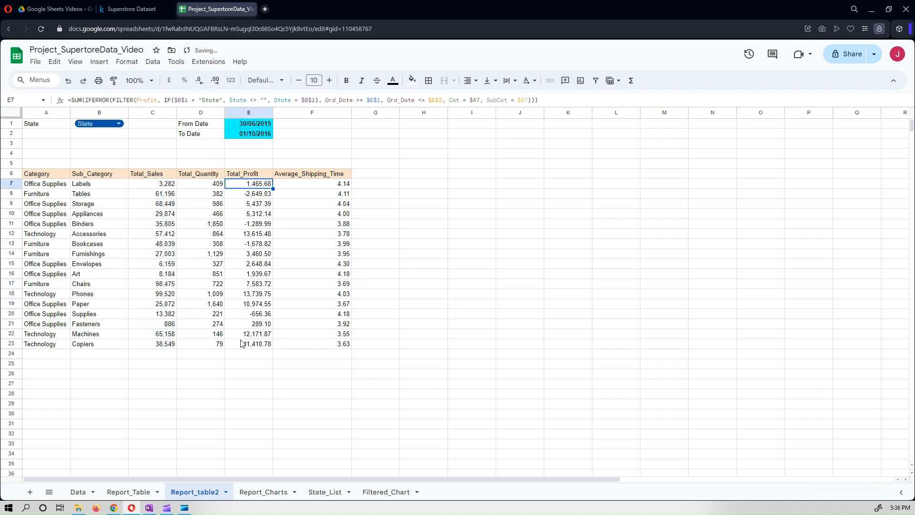
left_click(242, 343, "shift")
left_click(201, 81)
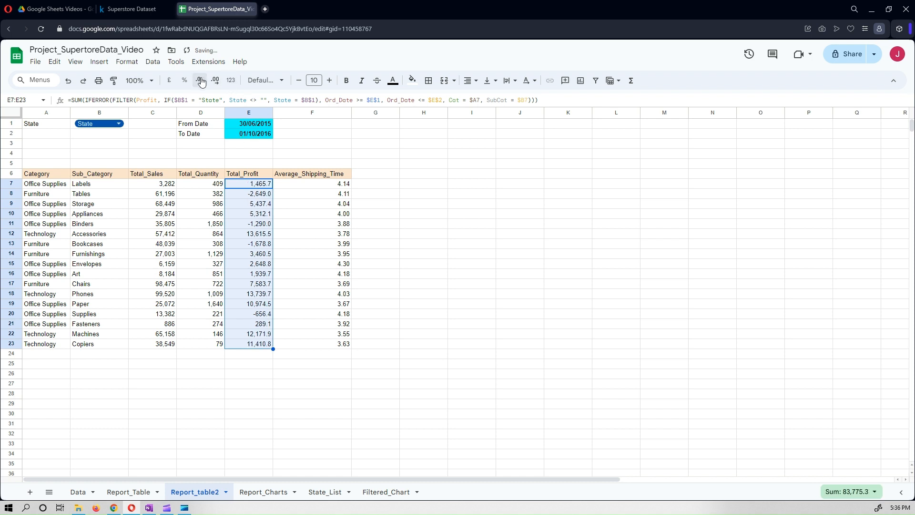
left_click(201, 81)
left_click(538, 305)
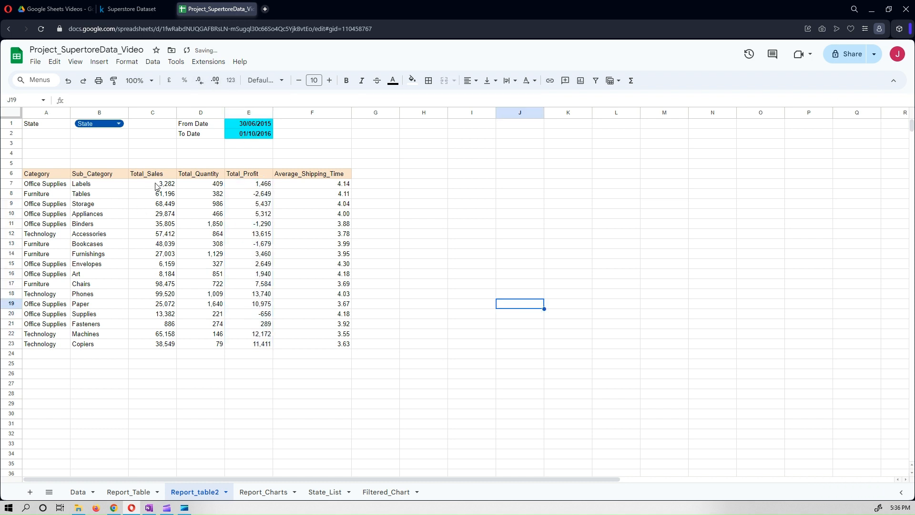
- Format the Total_Sales values in C7:C23 as dollar ($) currency with no decimal places
left_click_drag(155, 185, 160, 344)
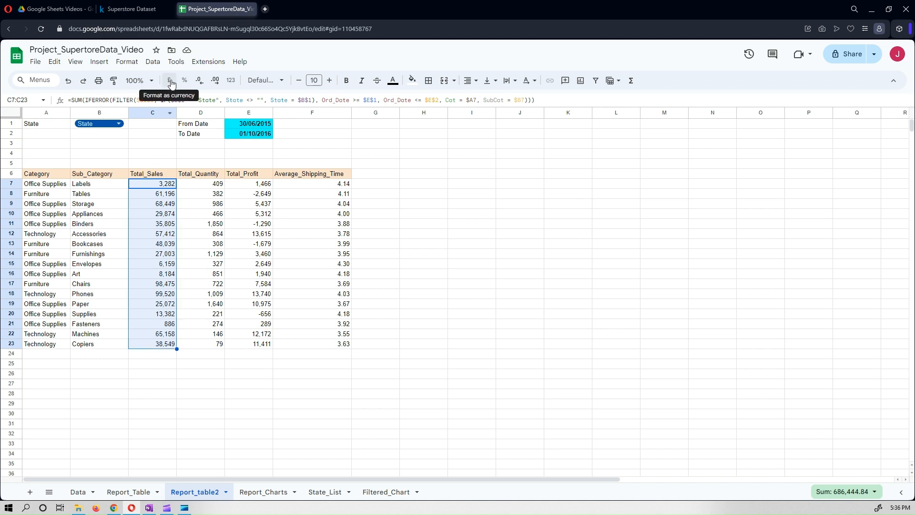
left_click(126, 63)
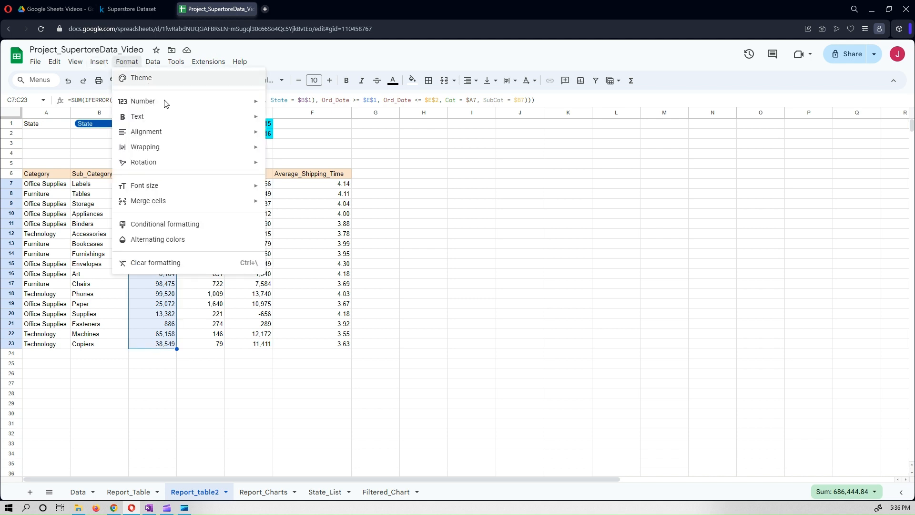
mouse_move(166, 101)
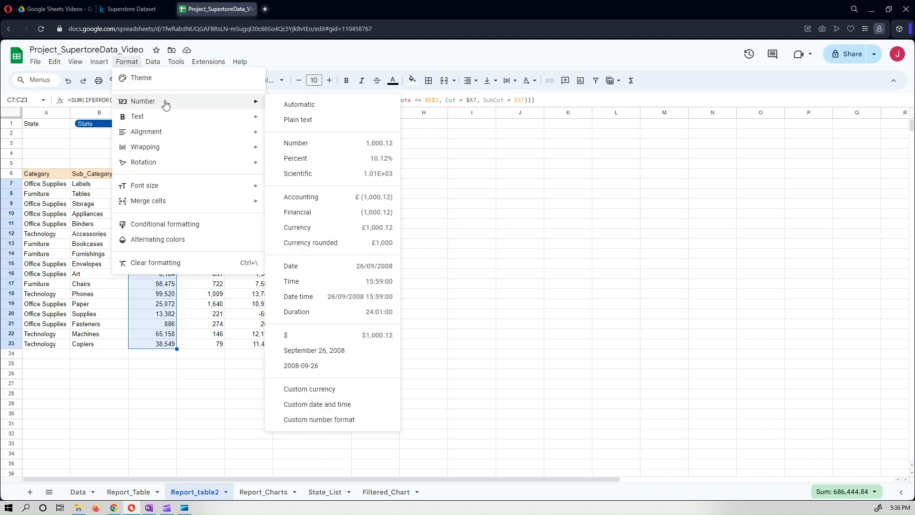
left_click(339, 337)
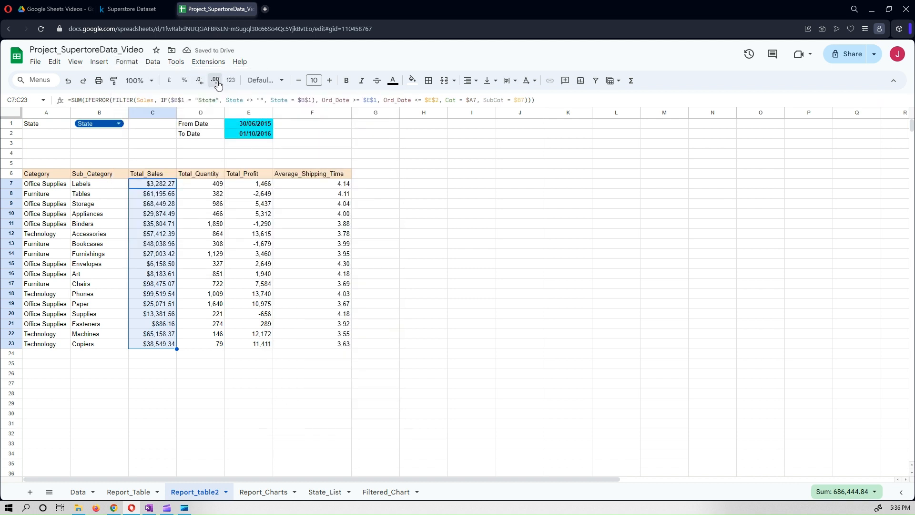
left_click(215, 80)
left_click(199, 81)
left_click(199, 81)
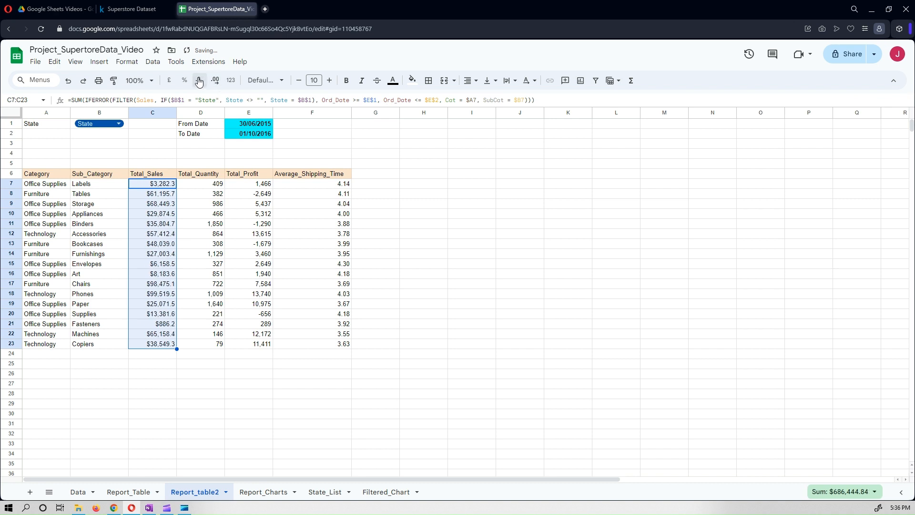
left_click(199, 81)
left_click(477, 265)
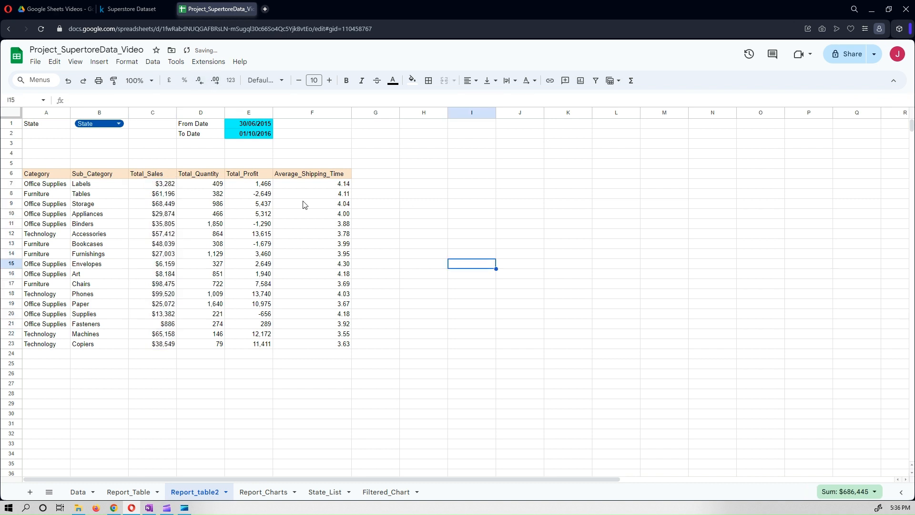
- Copy the dollar formatting of C7 onto the Total_Profit values in E7:E23
left_click(153, 183)
left_click(114, 82)
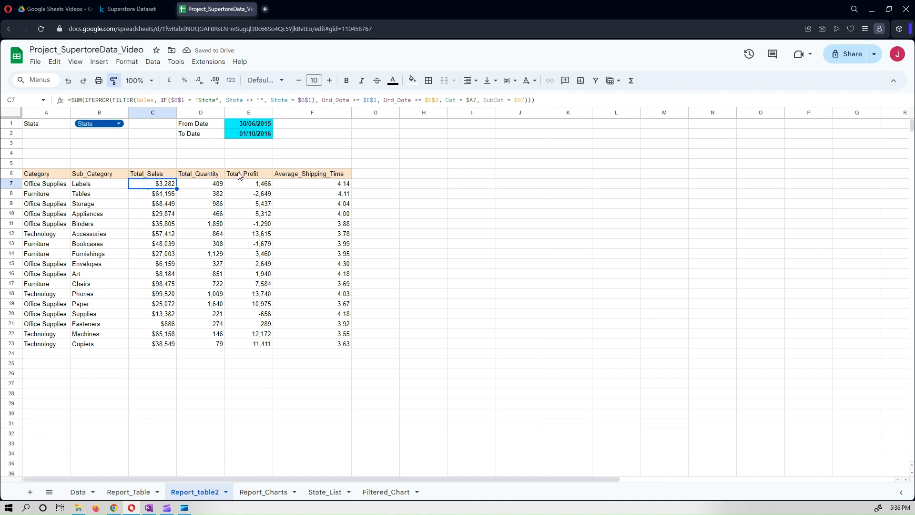
left_click_drag(246, 189, 256, 347)
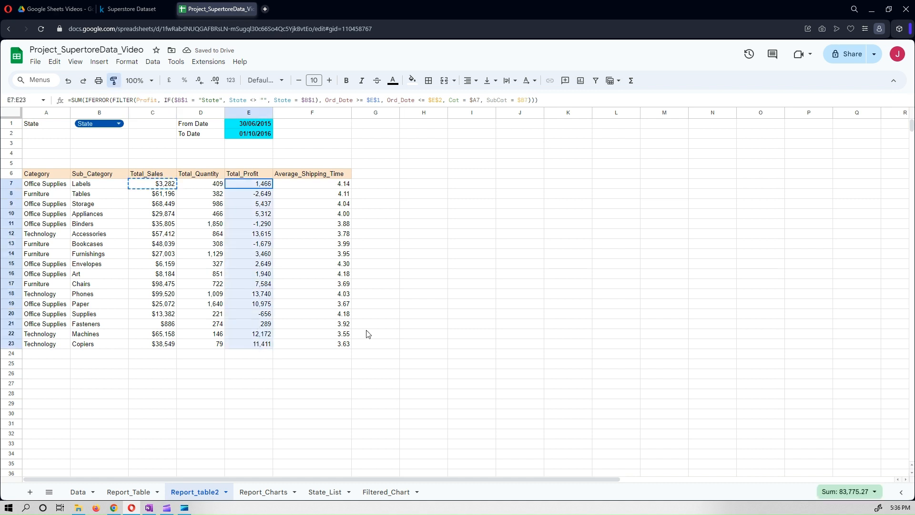
left_click(500, 293)
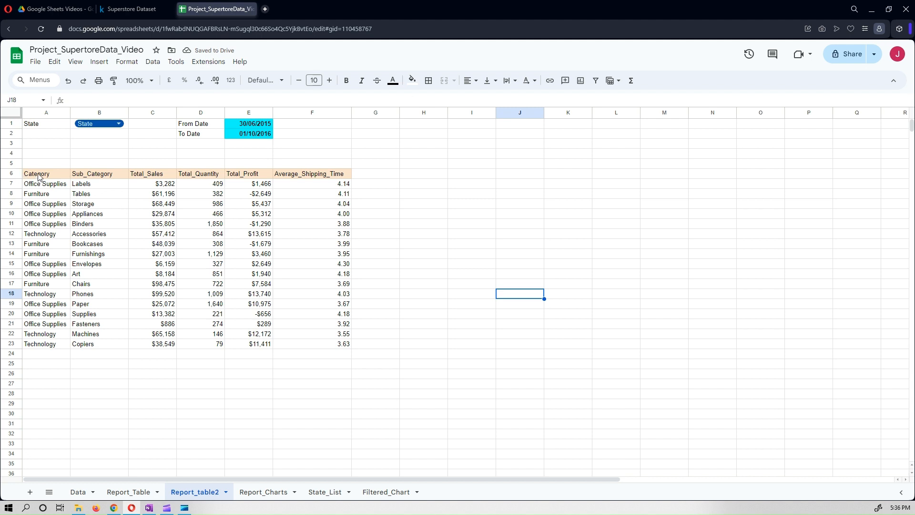
- Apply all borders to the whole report table, A6:F23
left_click_drag(31, 176, 313, 346)
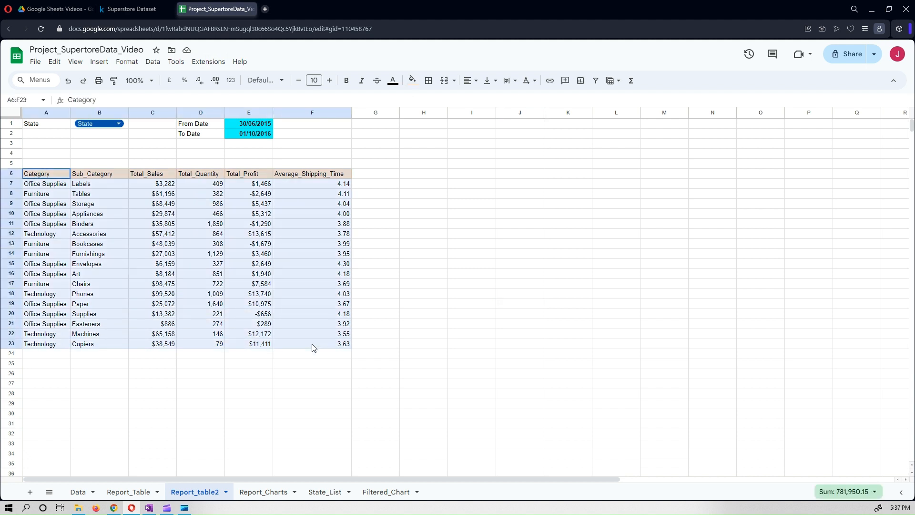
left_click(428, 81)
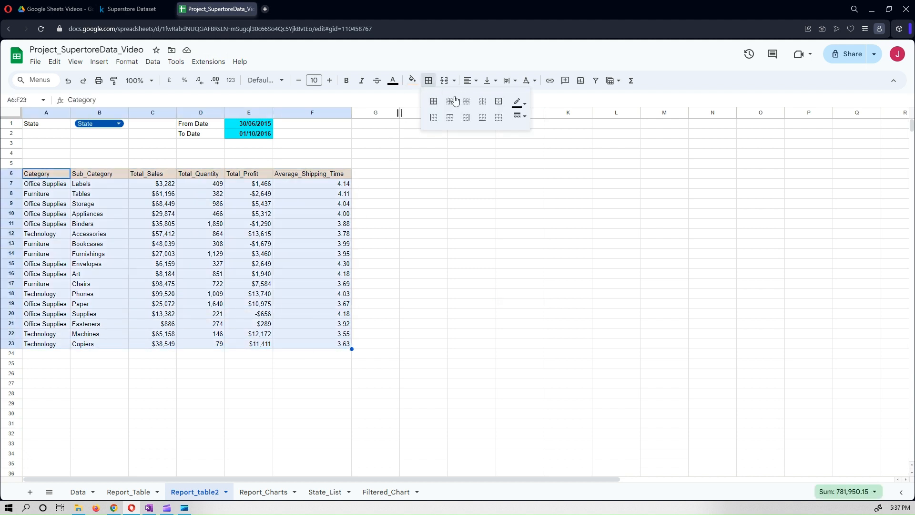
left_click(434, 102)
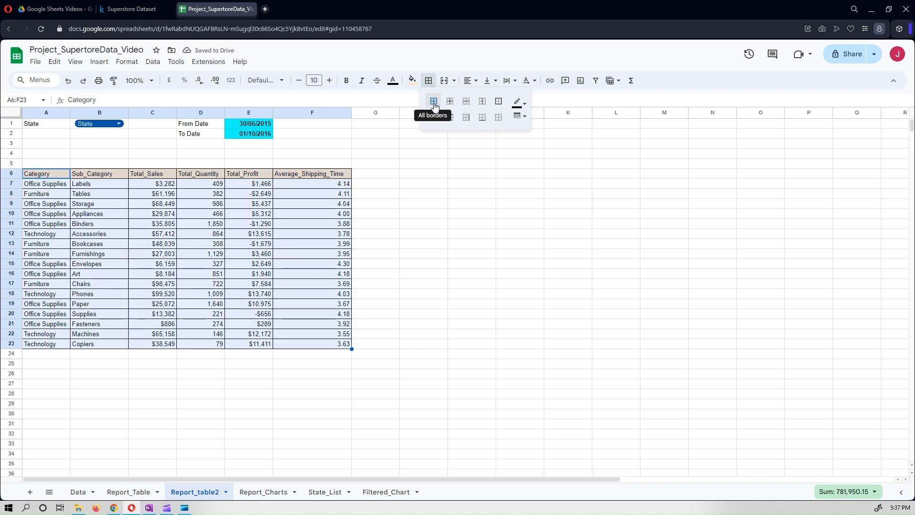
left_click(435, 196)
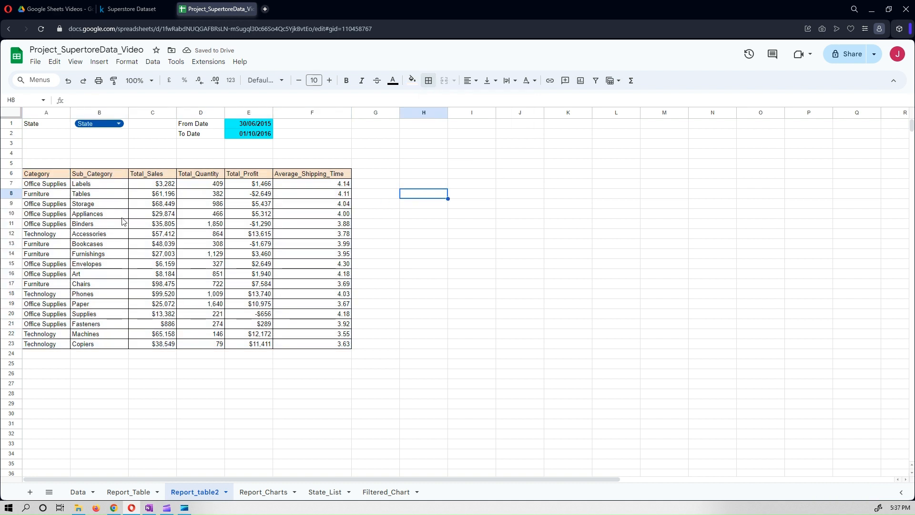
- Fill the Category and Sub_Category cells A7:B23 with a very dark navy blue
left_click_drag(50, 185, 100, 204)
left_click_drag(102, 251, 108, 350)
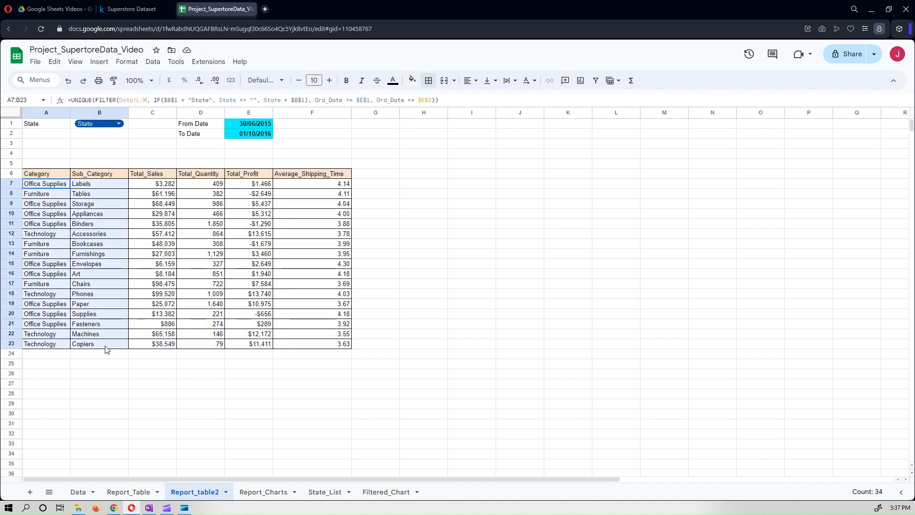
left_click(412, 80)
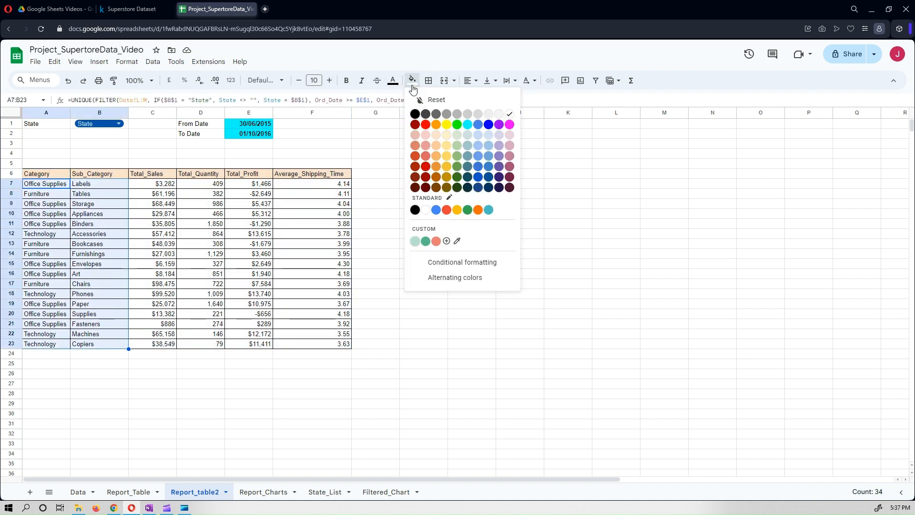
left_click(488, 126)
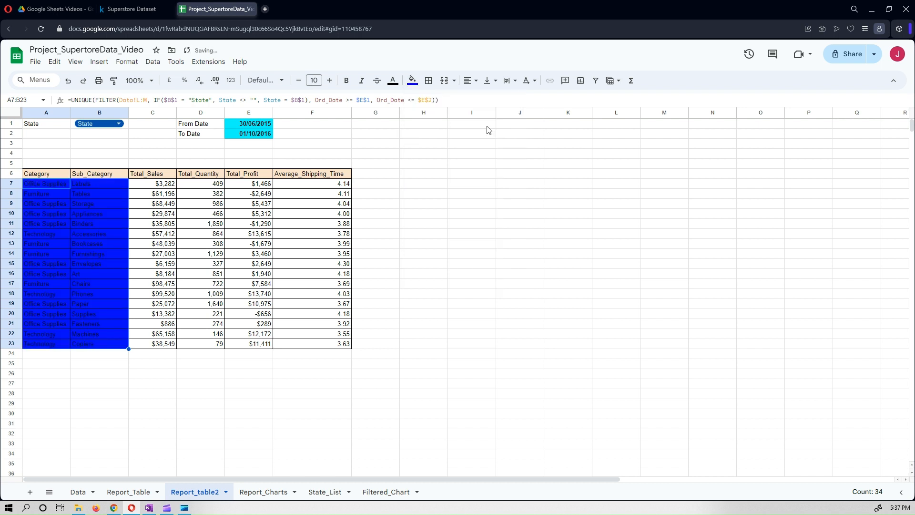
left_click(412, 80)
left_click(487, 187)
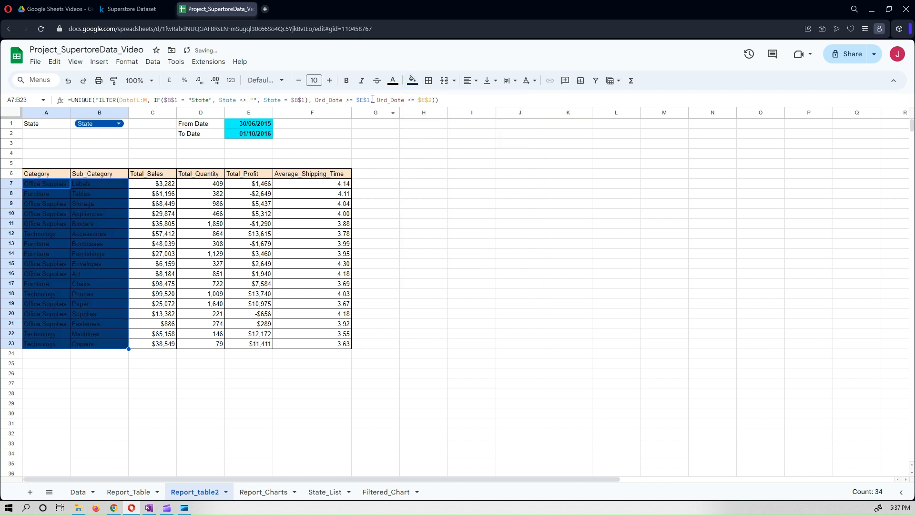
- Change the text color of the Category and Sub_Category cells A7:B23 to white
left_click(393, 79)
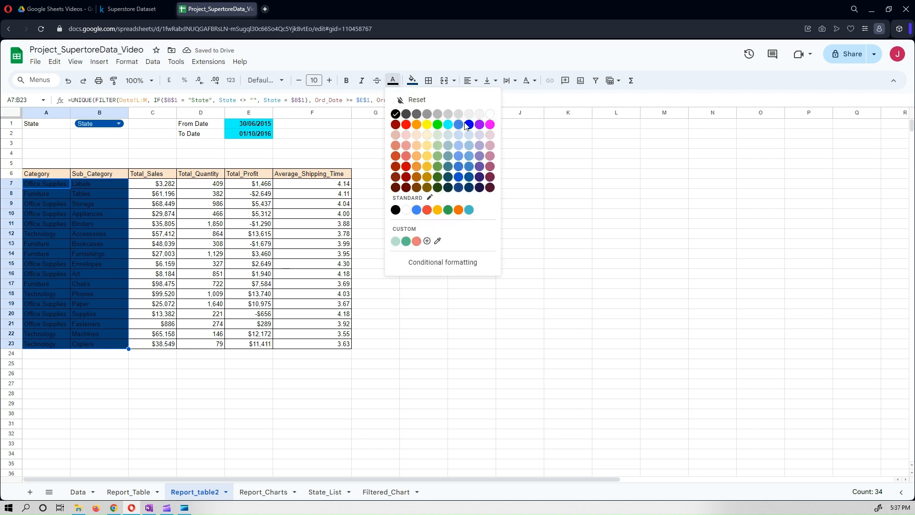
left_click(491, 116)
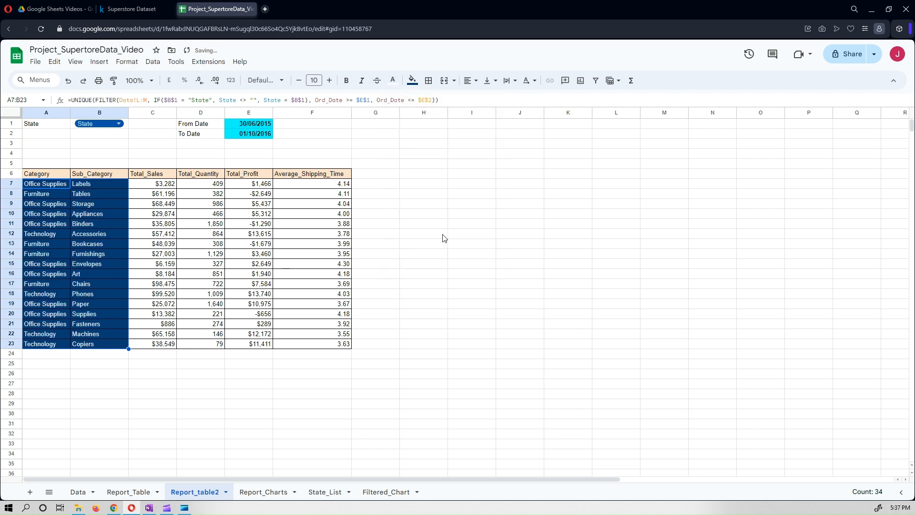
left_click(501, 207)
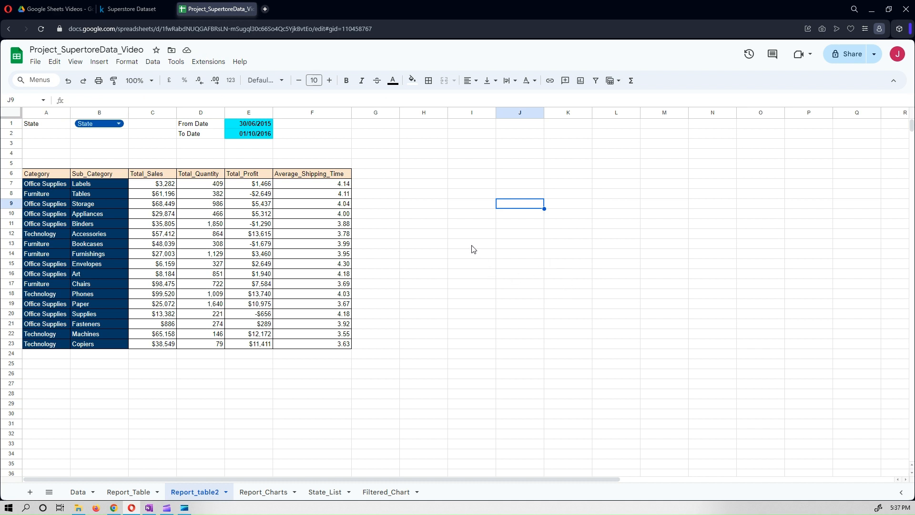
- Apply a white-to-green color scale to the Total_Sales values in C7:C23, with the highest values in green
left_click_drag(165, 186, 149, 349)
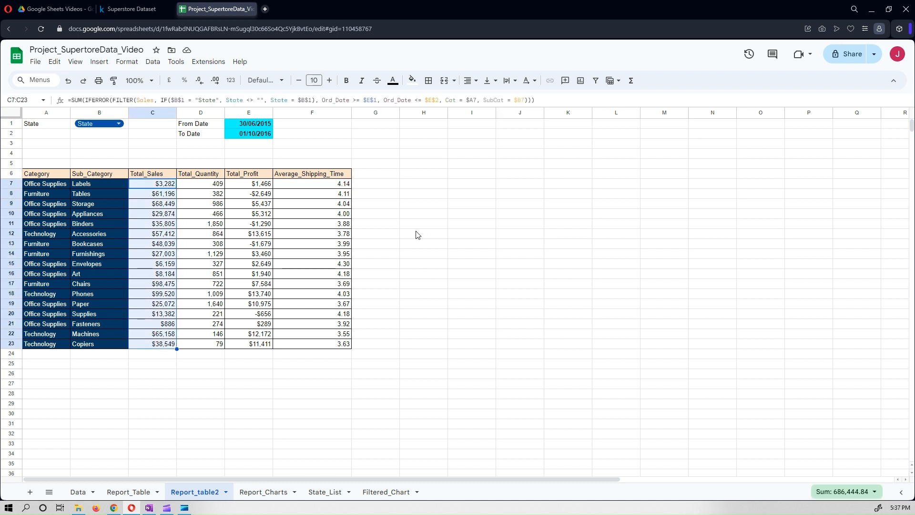
left_click(413, 81)
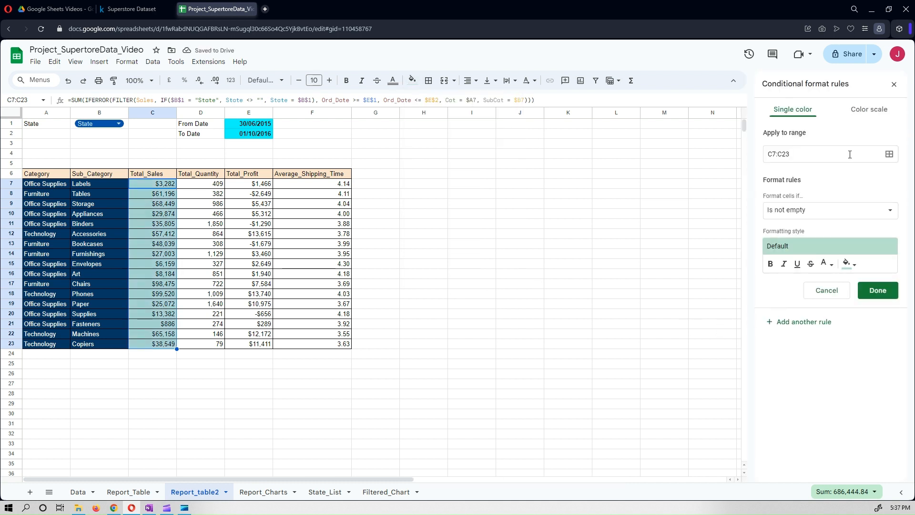
left_click(877, 108)
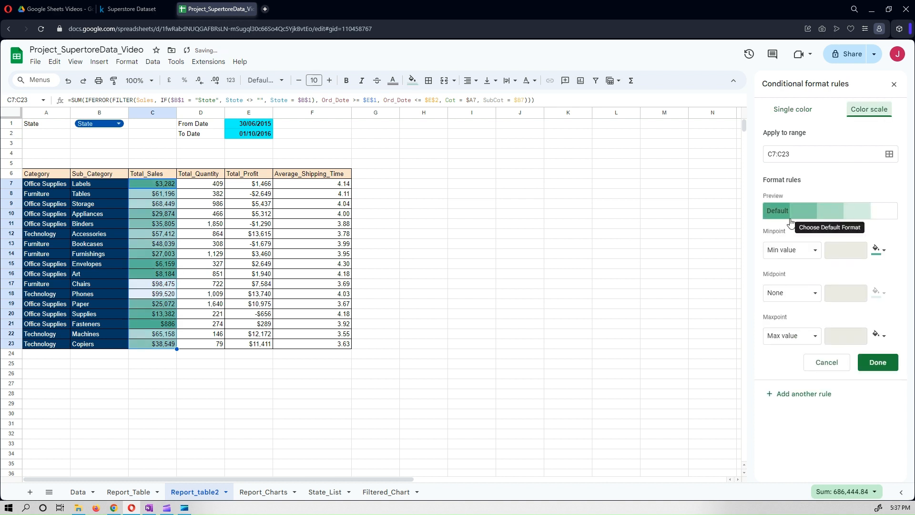
left_click(807, 253)
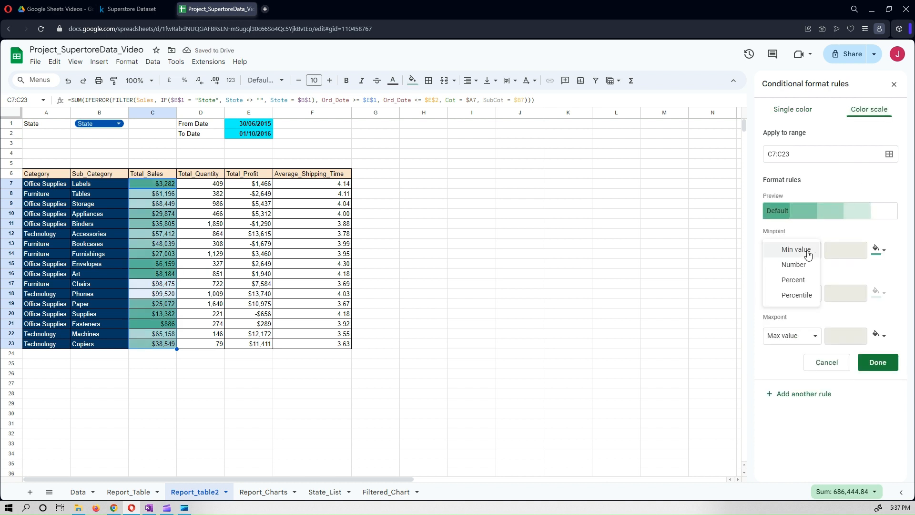
left_click(869, 226)
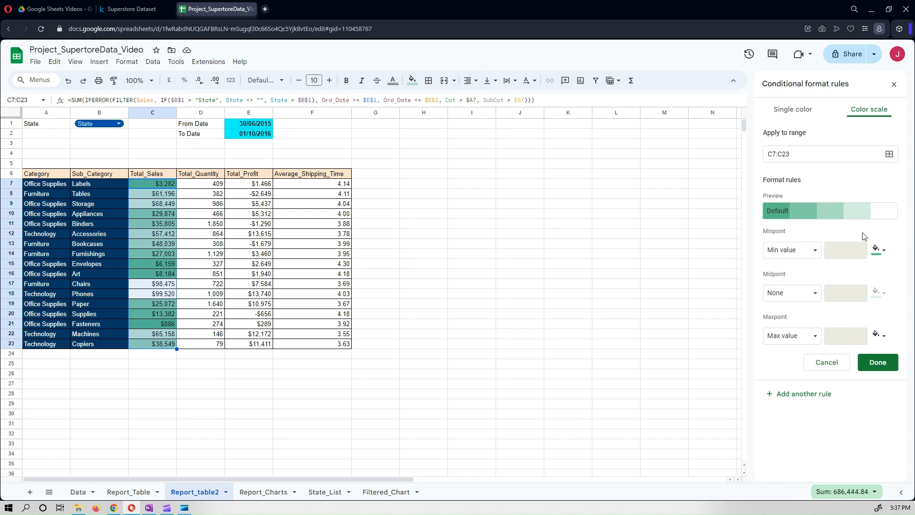
left_click(874, 213)
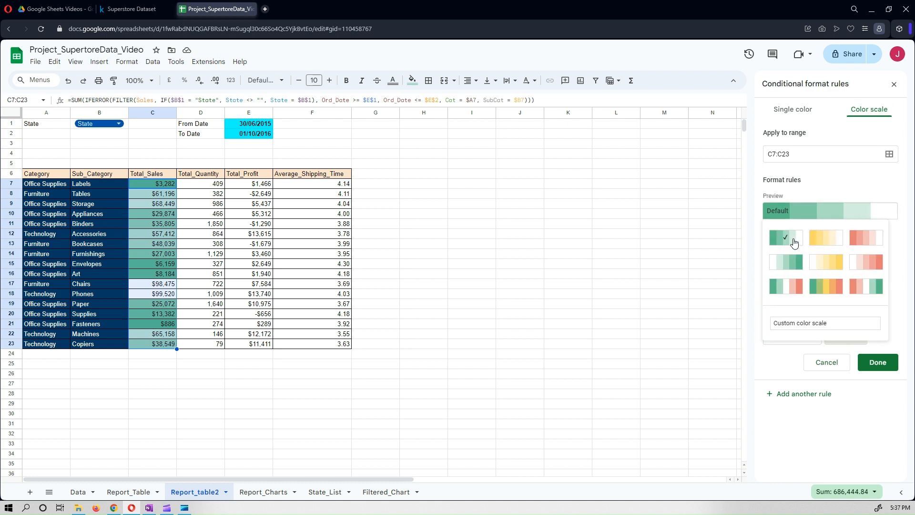
left_click(786, 264)
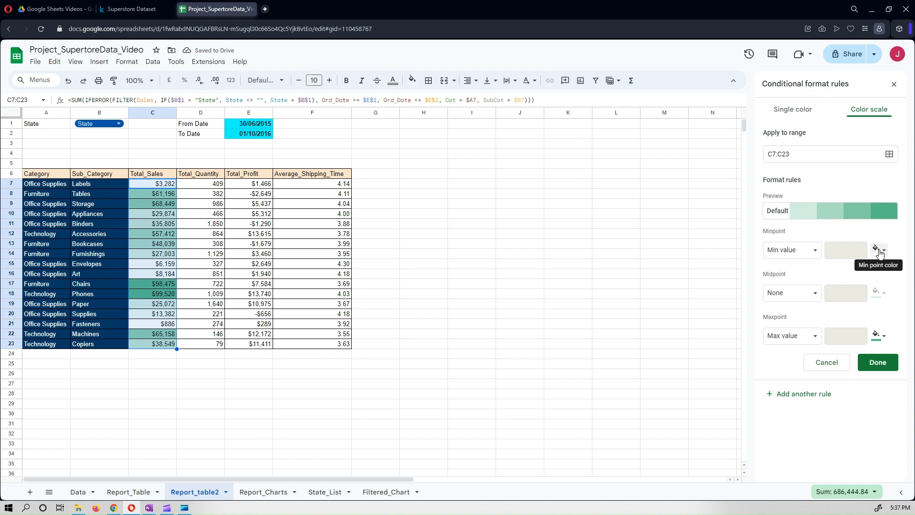
left_click(878, 363)
left_click(873, 365)
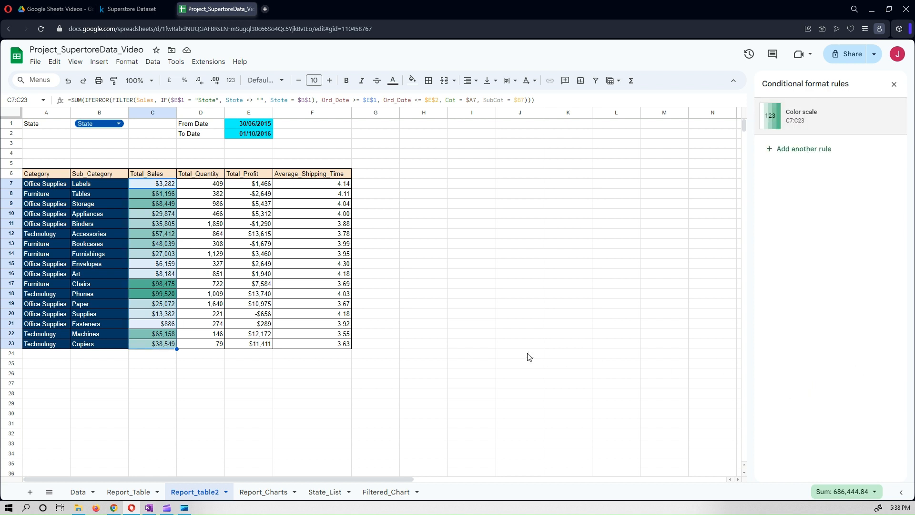
left_click(589, 255)
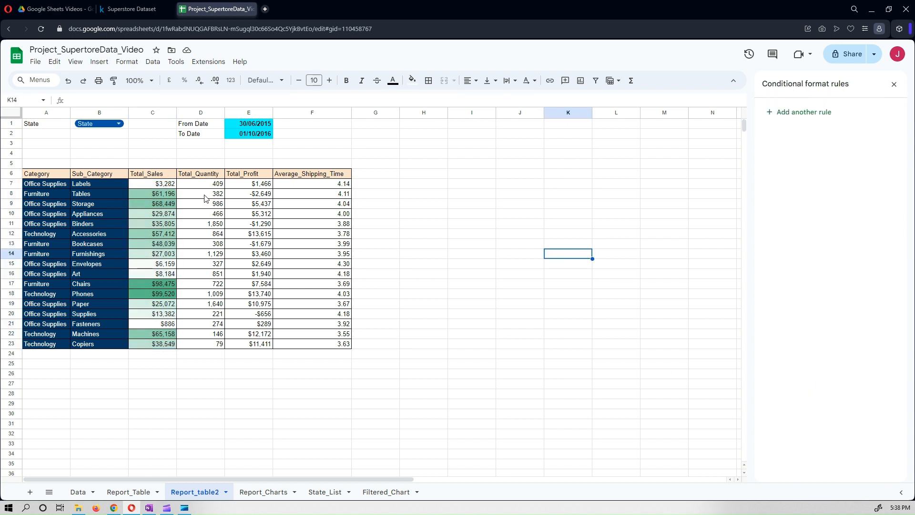
- Add a color scale rule to the Total_Profit values in E7:E23 with a pale red minpoint color
left_click_drag(248, 186, 243, 345)
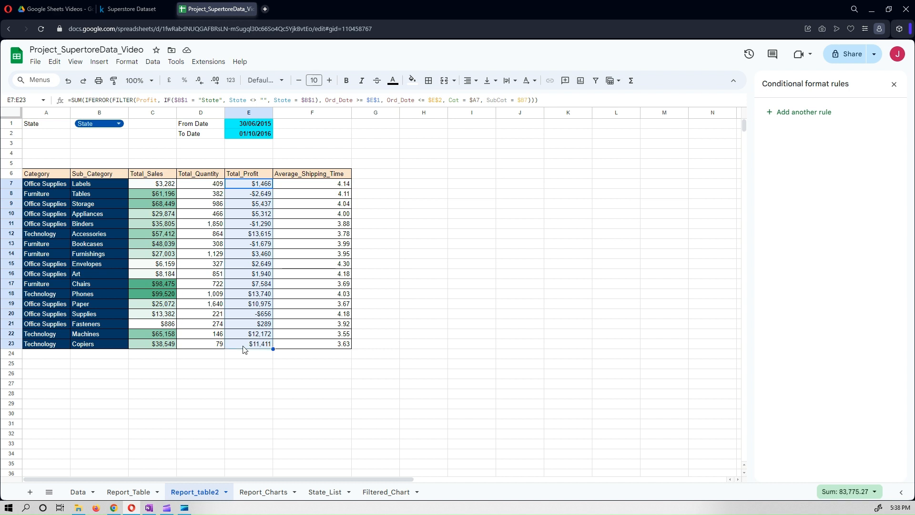
left_click(412, 81)
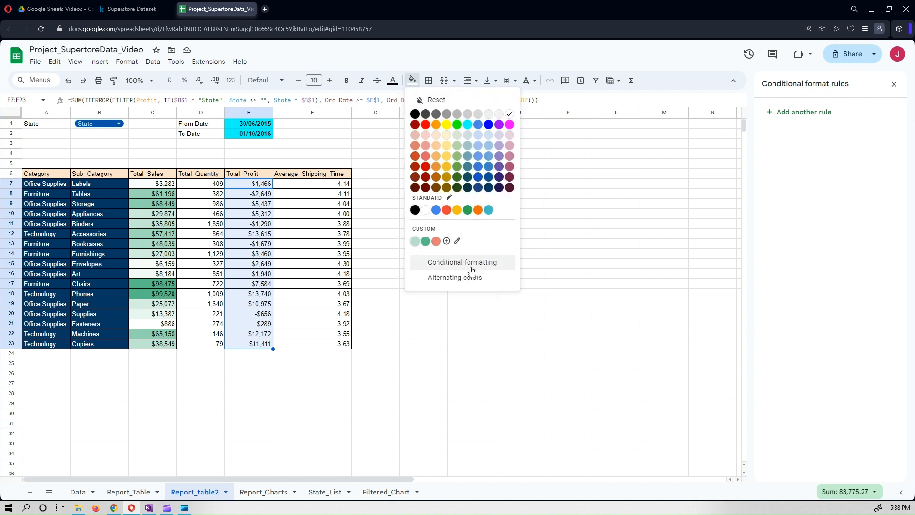
left_click(510, 262)
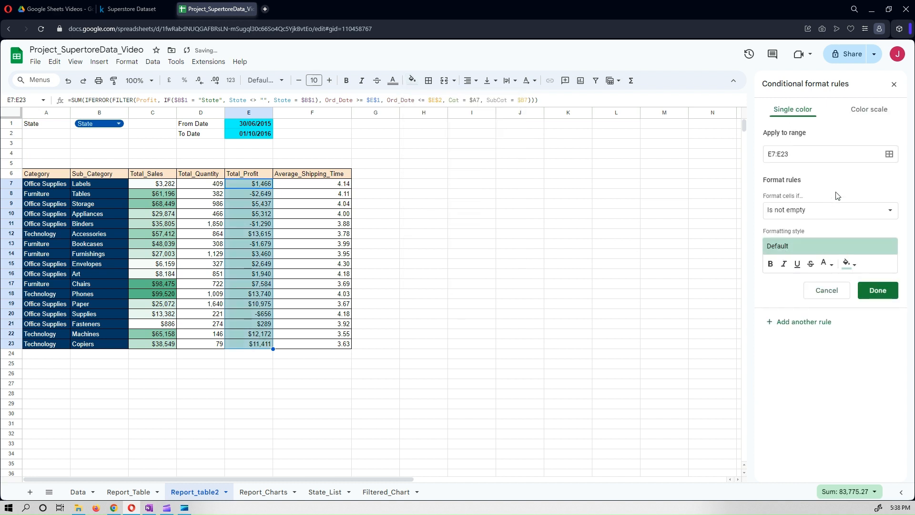
left_click(869, 109)
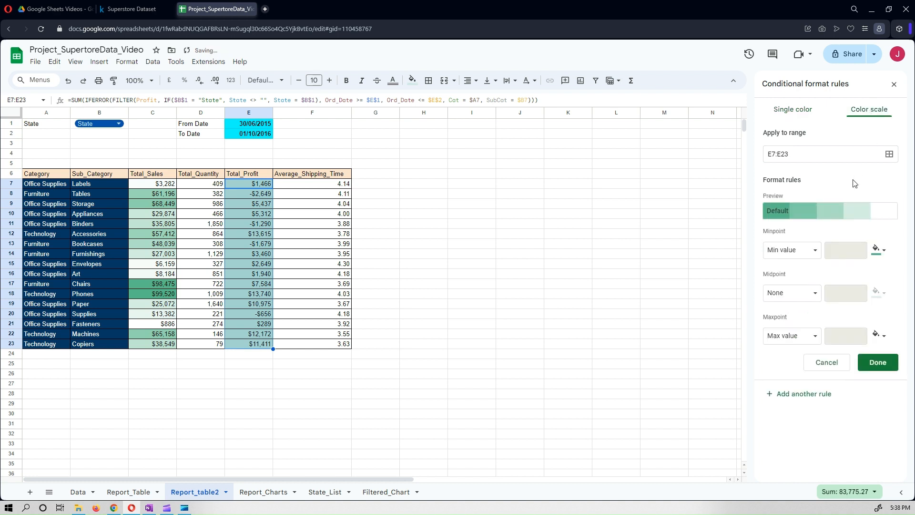
left_click(849, 216)
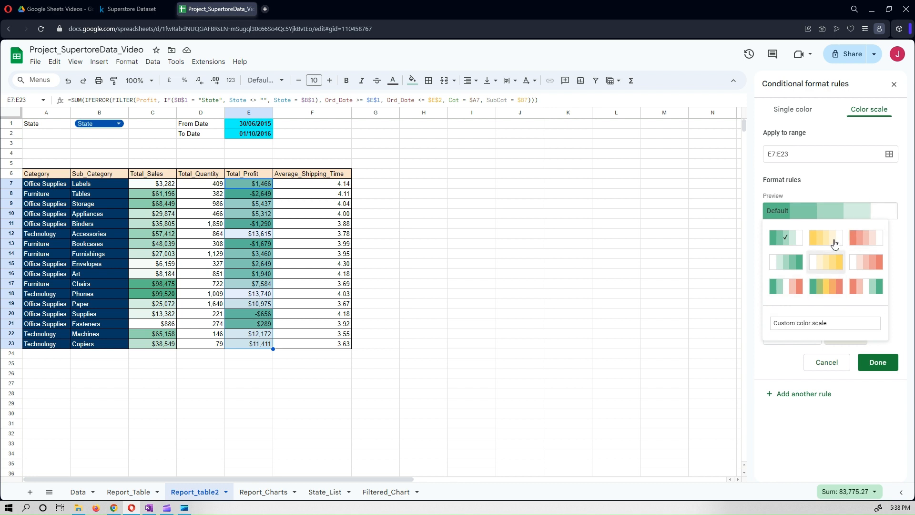
left_click(858, 176)
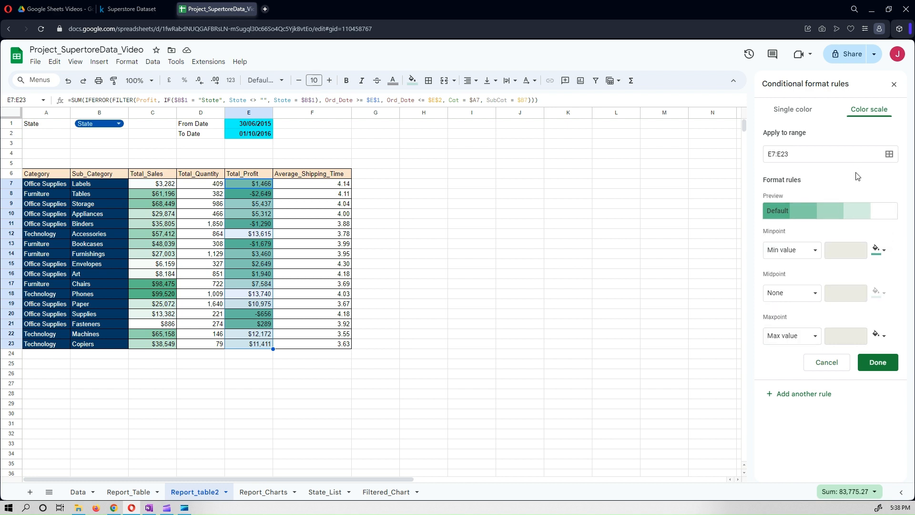
left_click(882, 251)
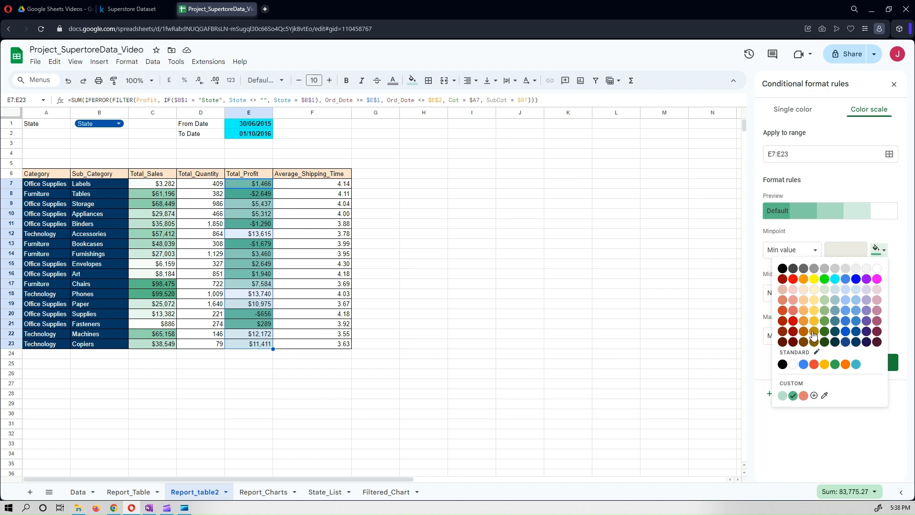
left_click(792, 290)
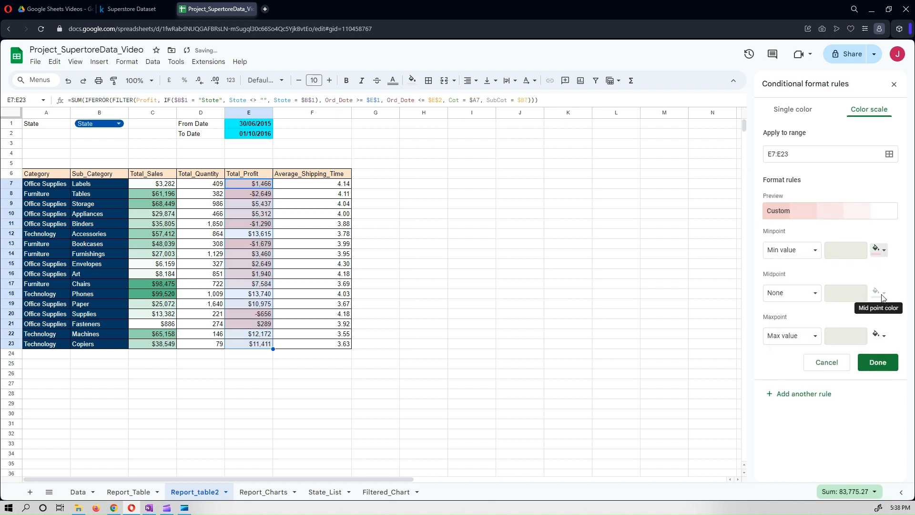
- Set the Total_Profit color scale's maxpoint color to dark green, save the rule and close the conditional formatting rules
left_click(882, 337)
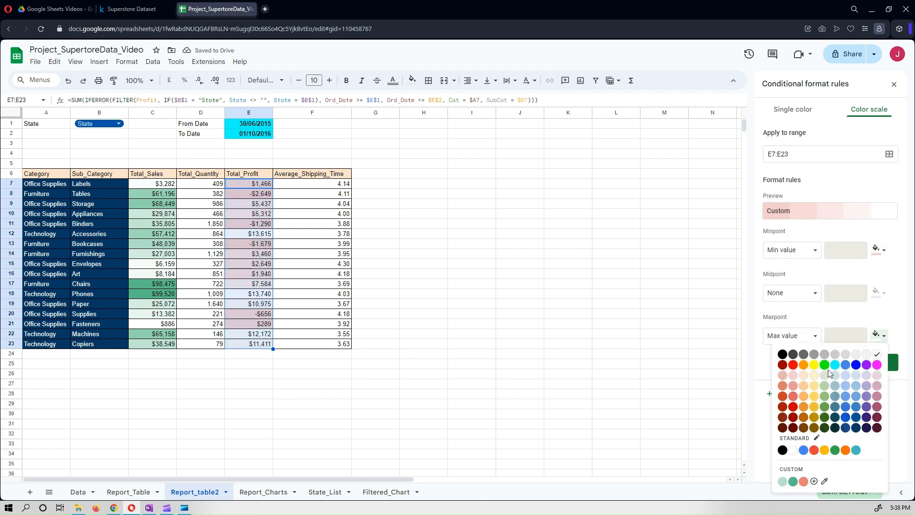
left_click(825, 427)
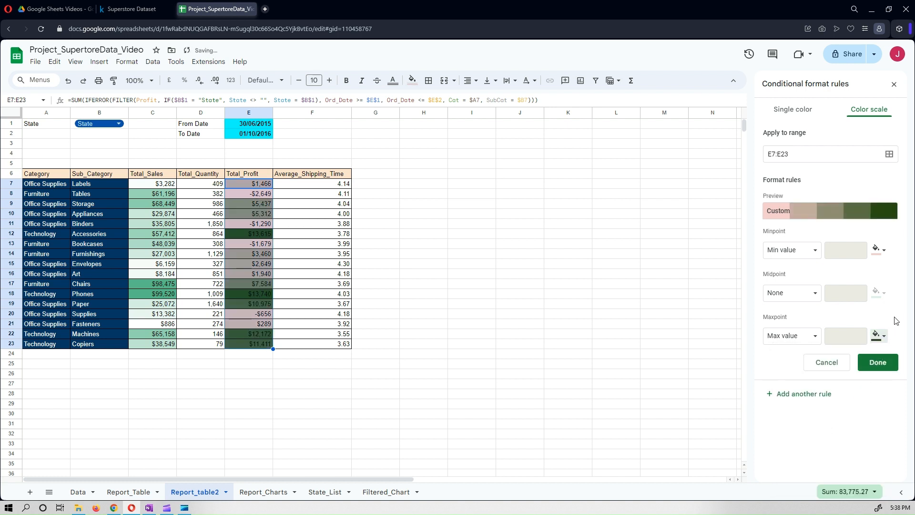
left_click(879, 339)
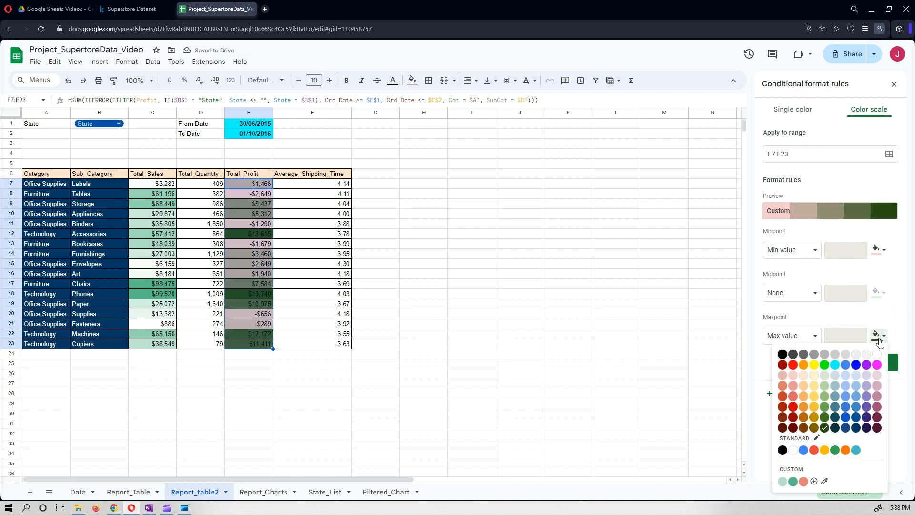
left_click(824, 418)
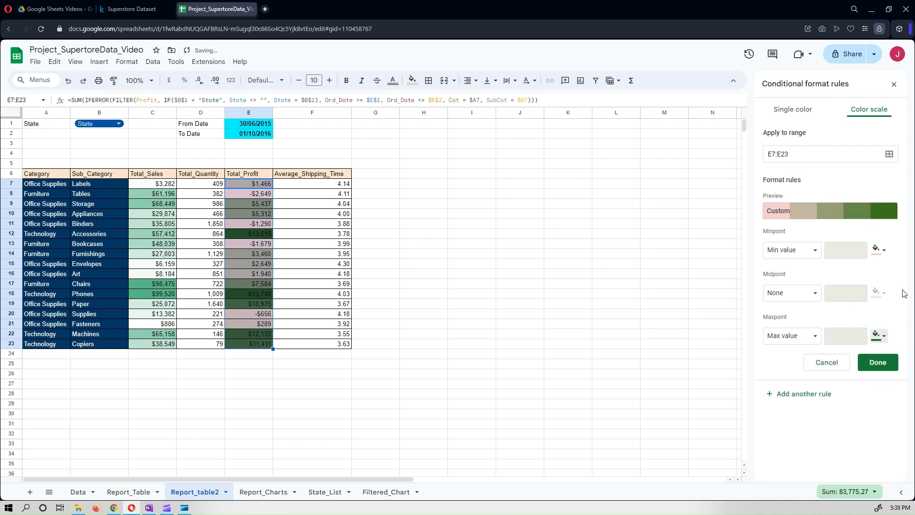
left_click(883, 364)
left_click(627, 355)
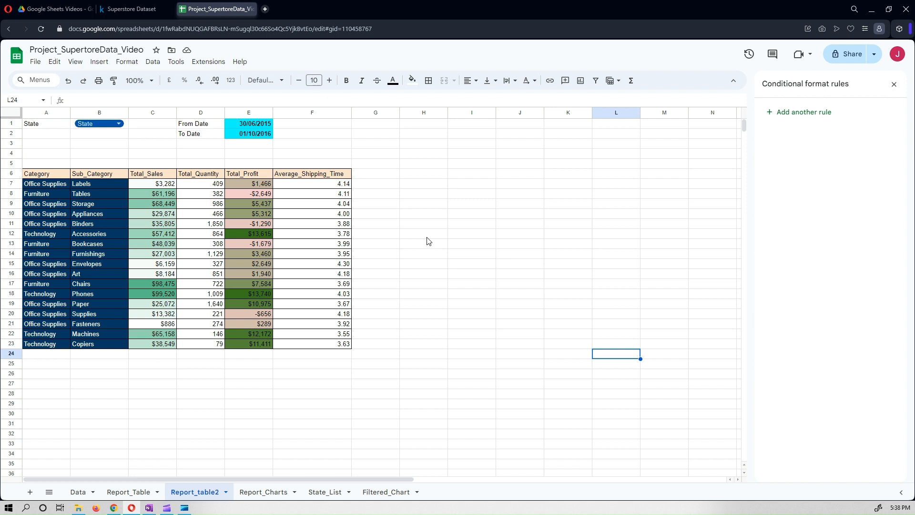
left_click(466, 257)
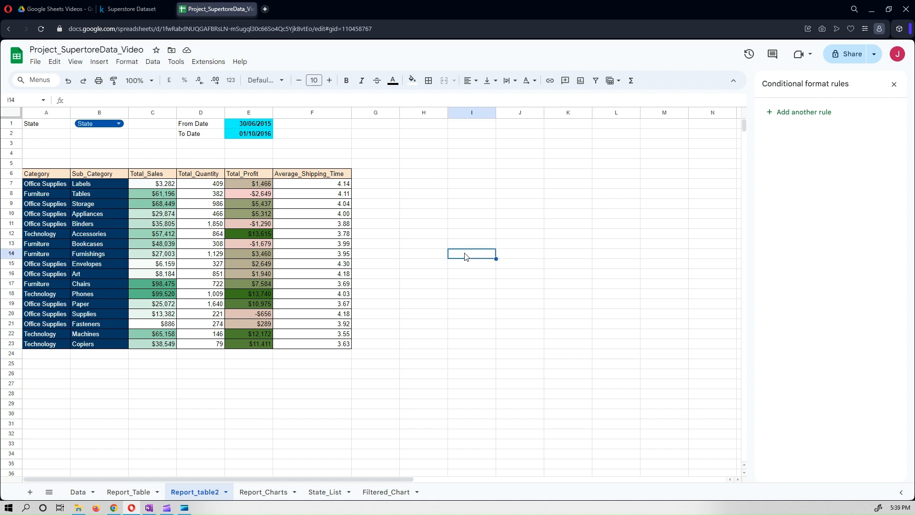
left_click(894, 85)
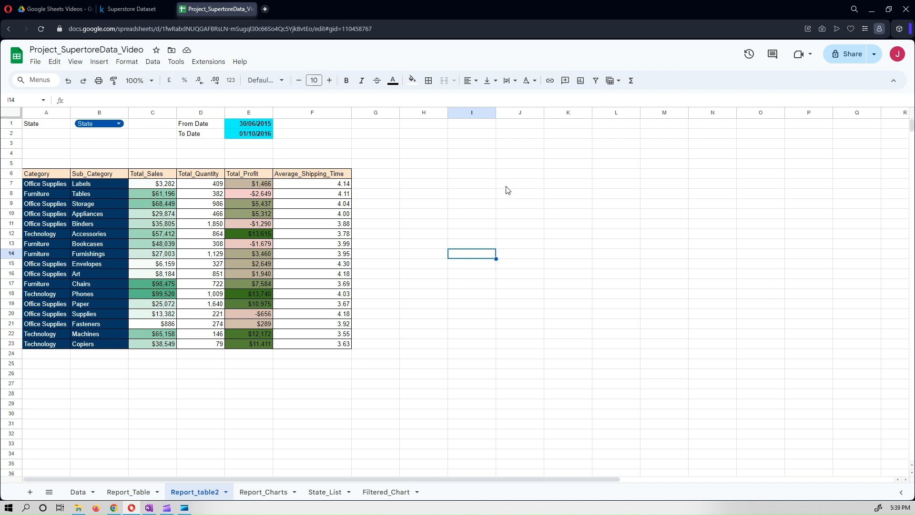
- Test the report by setting the State filter in B1 to Washington and then to Tennessee
left_click(119, 126)
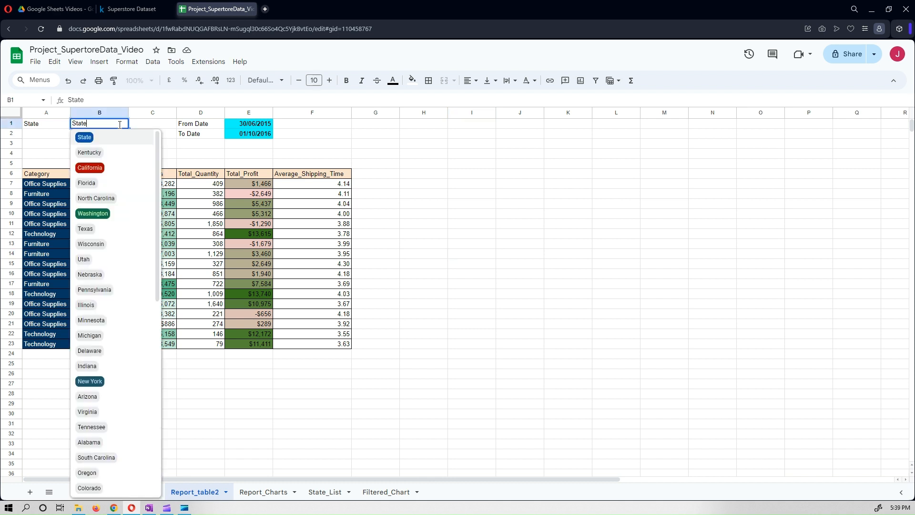
key("Return")
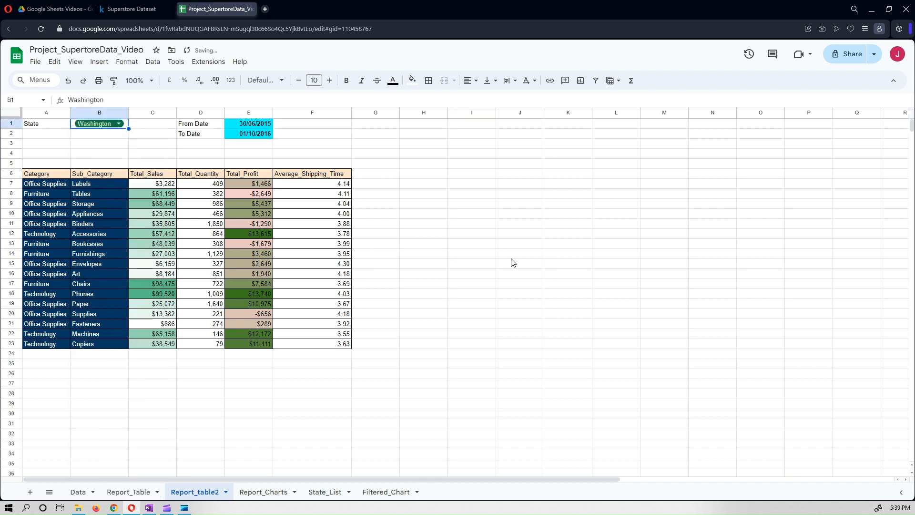
left_click(117, 124)
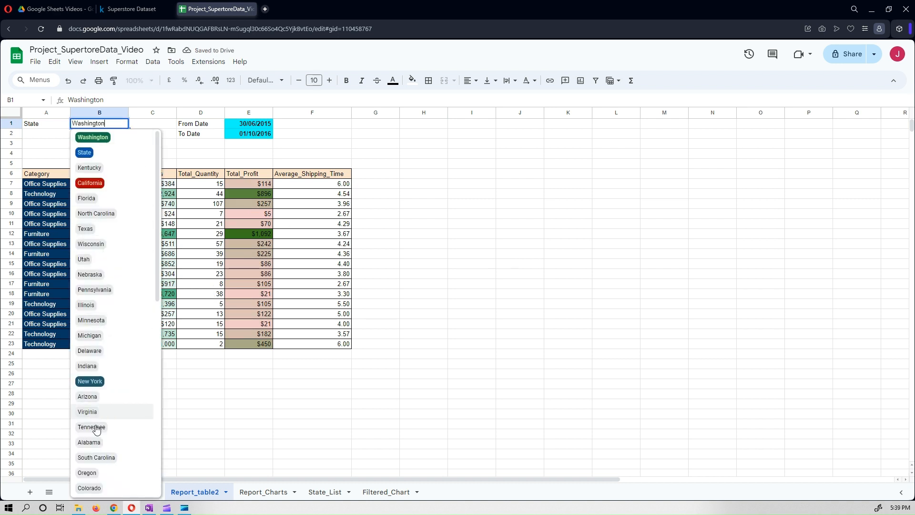
key("Return")
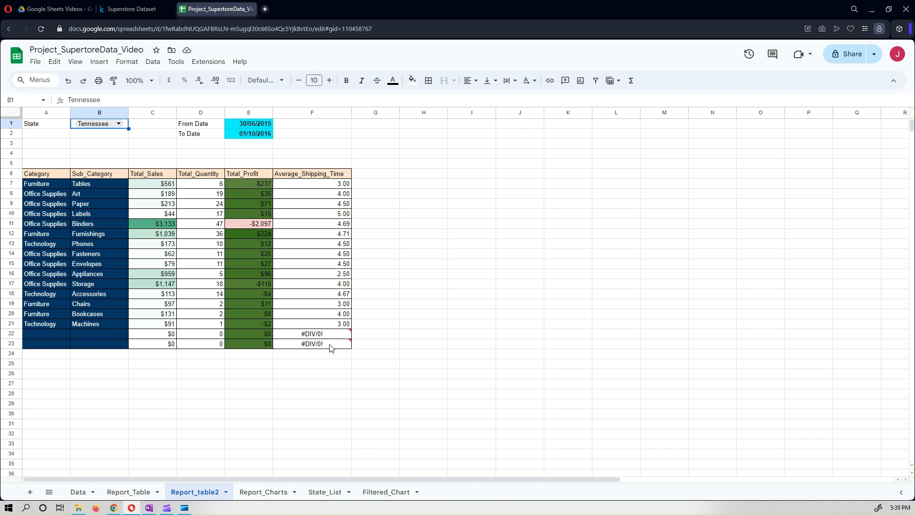
mouse_move(342, 349)
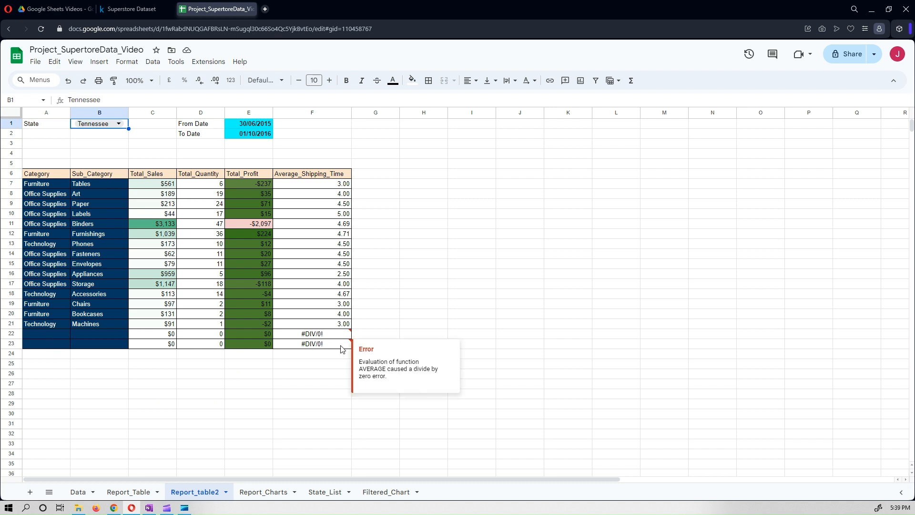
left_click(118, 123)
left_click(477, 306)
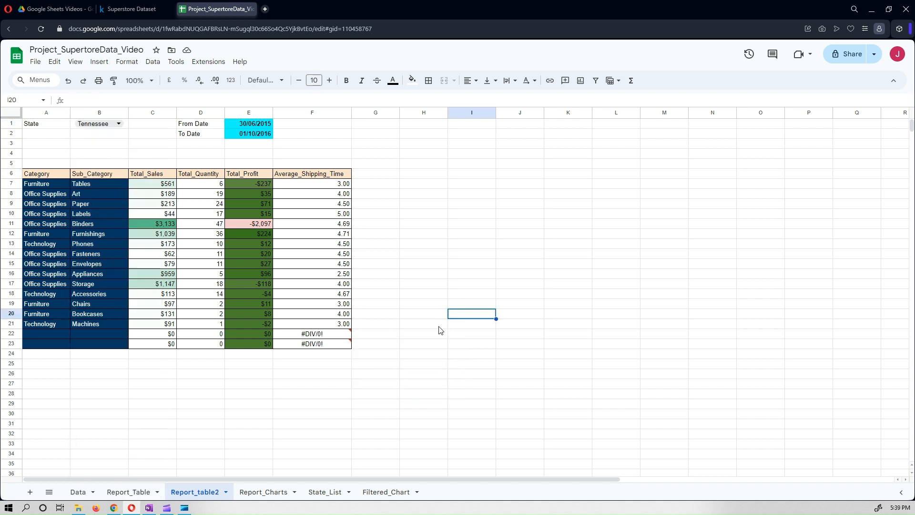
- Wrap the AVERAGE formula for Average_Shipping_Time in F7 in an IFERROR function
left_click(318, 335)
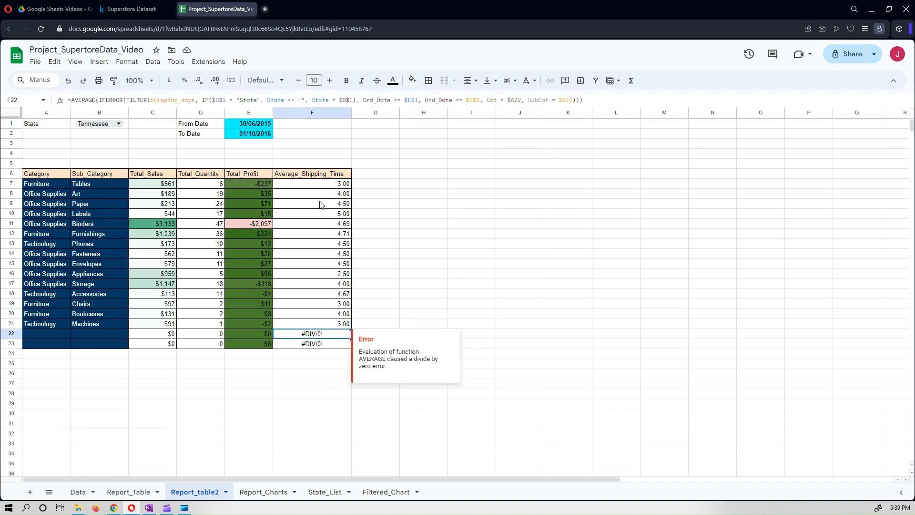
left_click(312, 186)
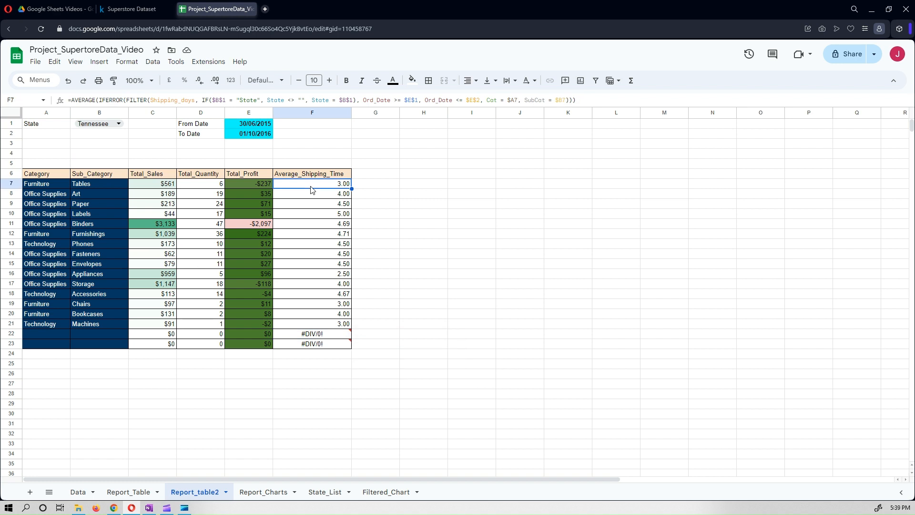
left_click(84, 103)
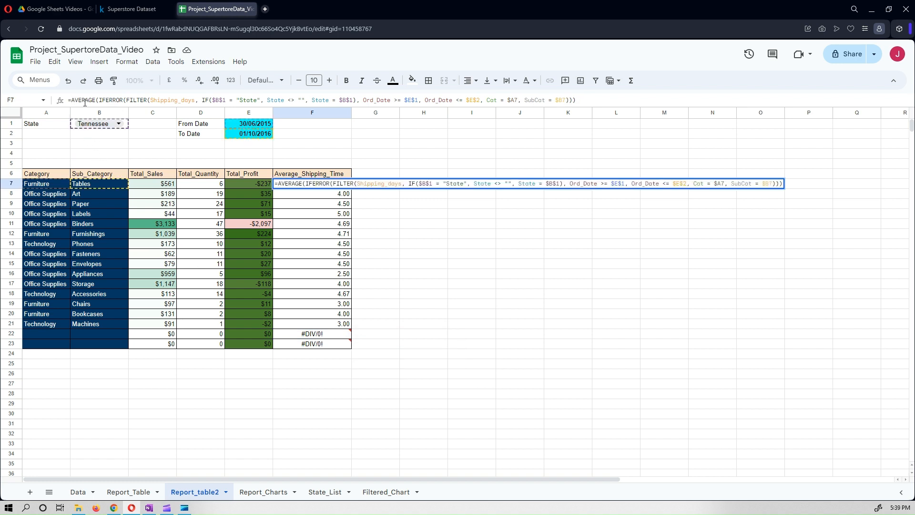
type("IFERROR")
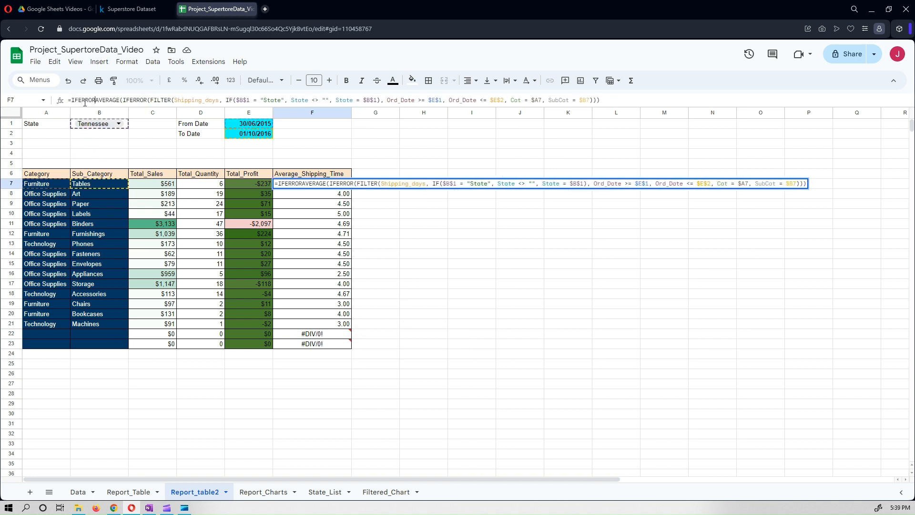
type("(")
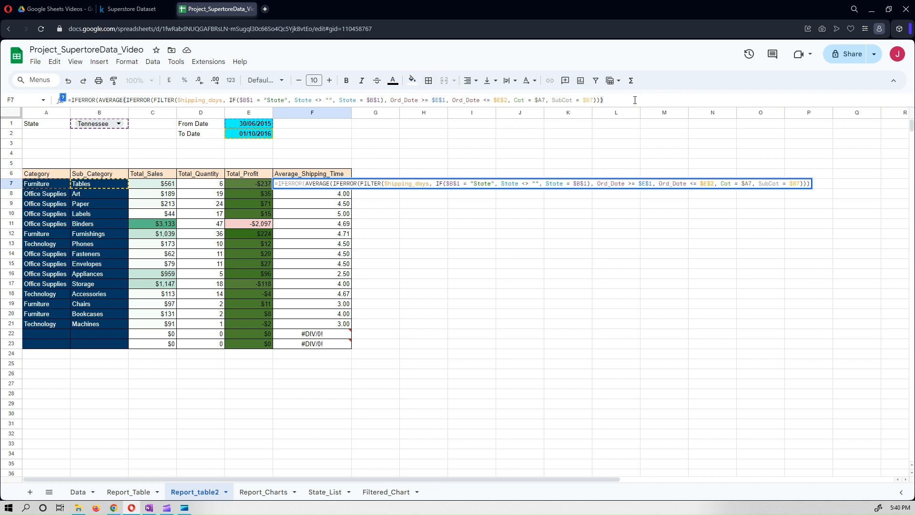
key("Return")
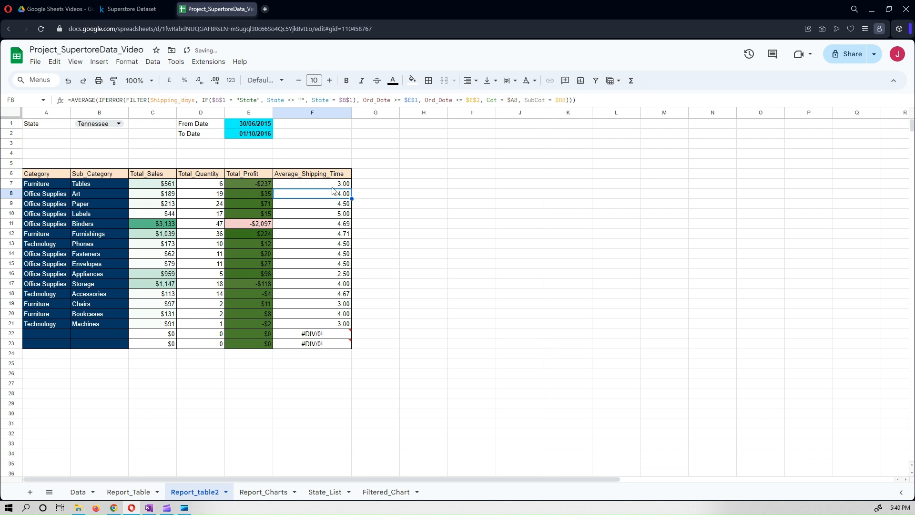
- Fill the IFERROR formula from F7 down through F23
left_click(332, 185)
left_click(330, 348, "shift")
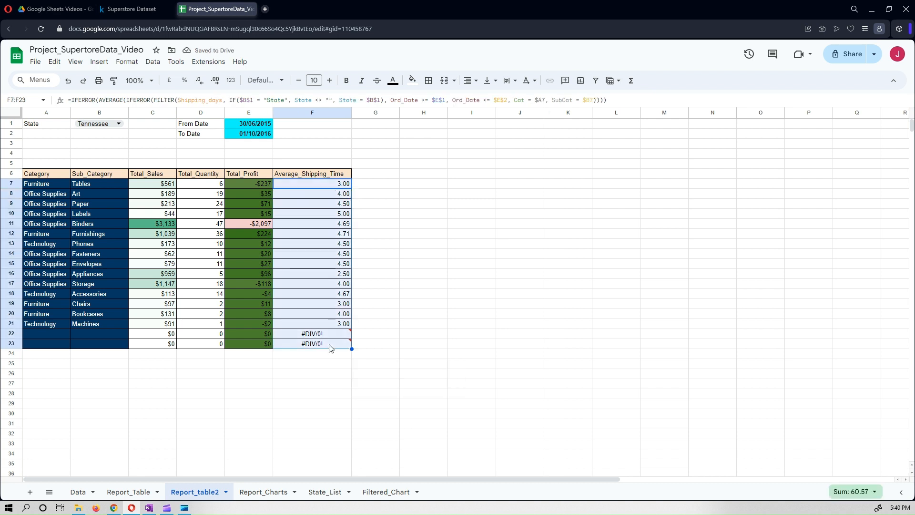
key("ctrl+d")
left_click(492, 318)
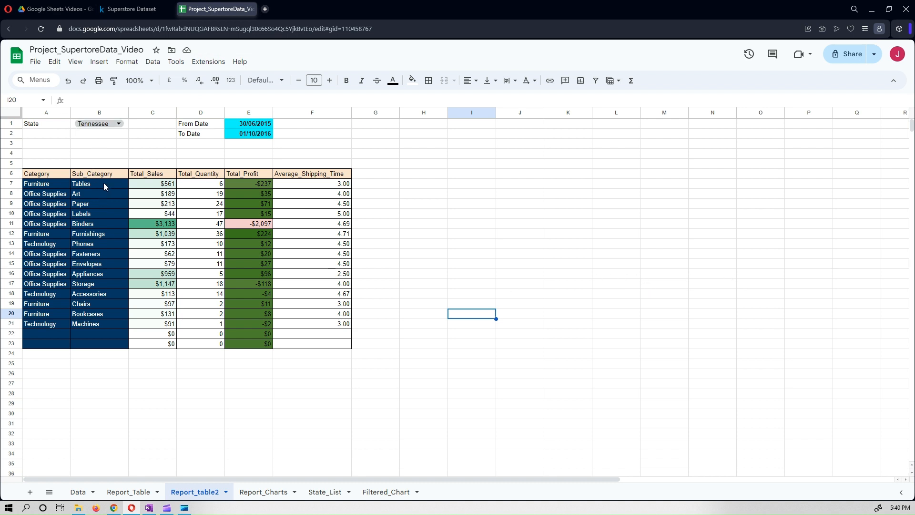
- Reset the State filter in B1 to the State option so the report covers all states
left_click(99, 123)
key("Escape")
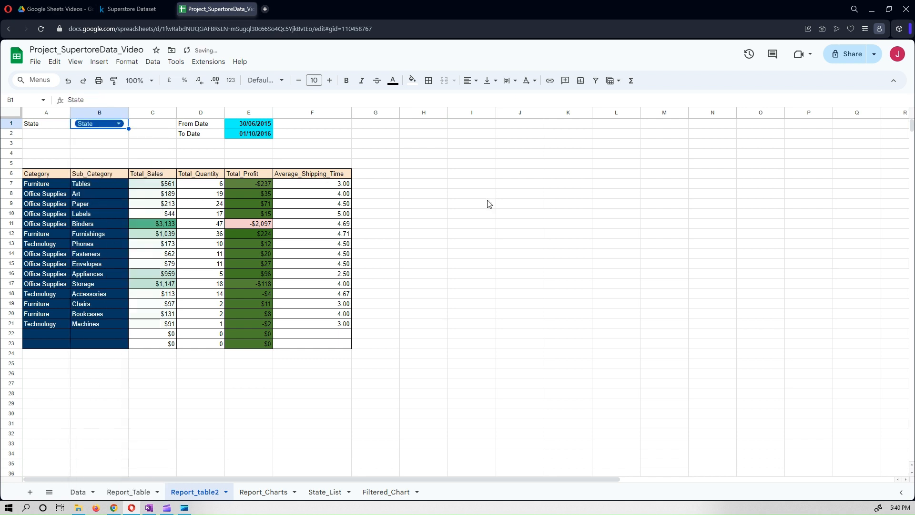
left_click(486, 203)
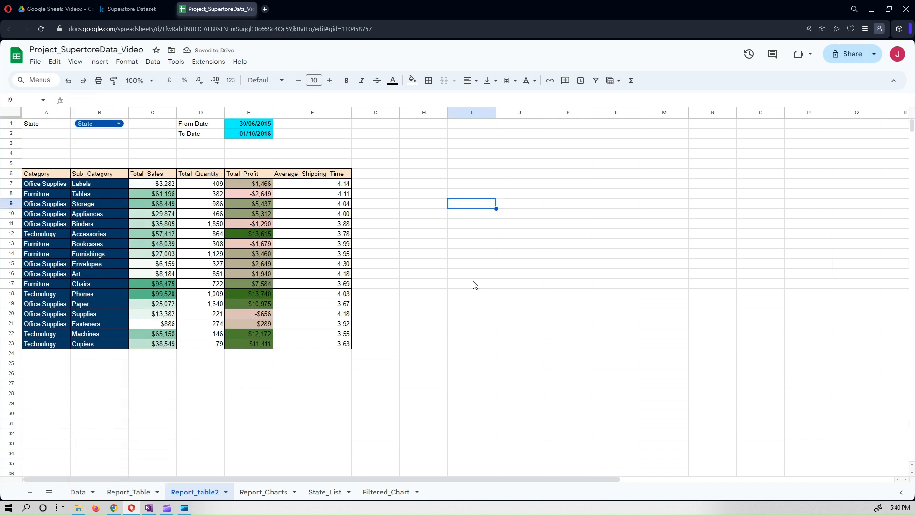